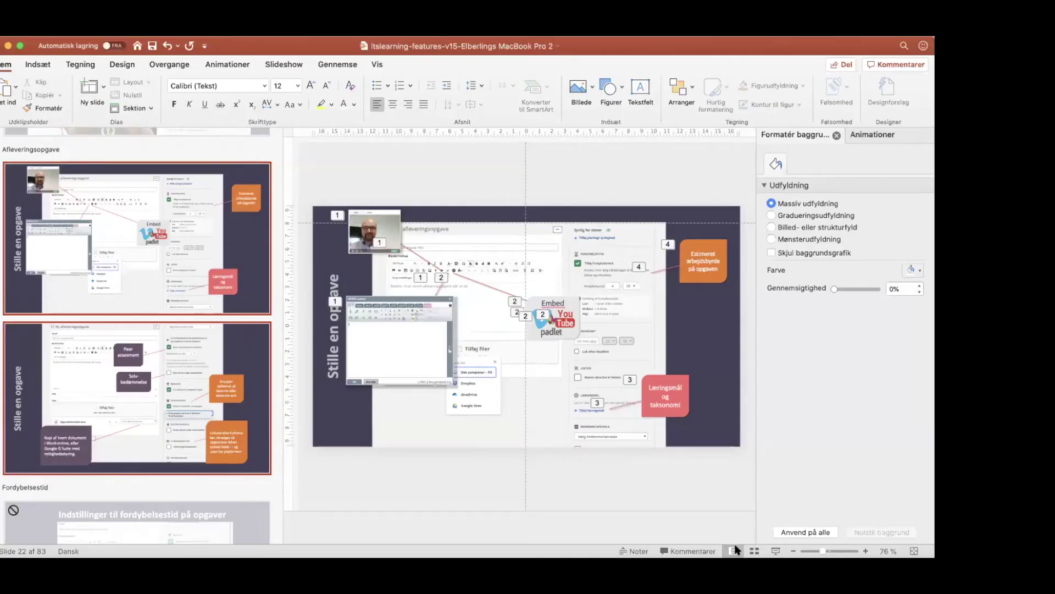
# Start the slideshow at the current slide and advance through the "Stille en opgave" slides with their callouts.
pyautogui.click(774, 551)
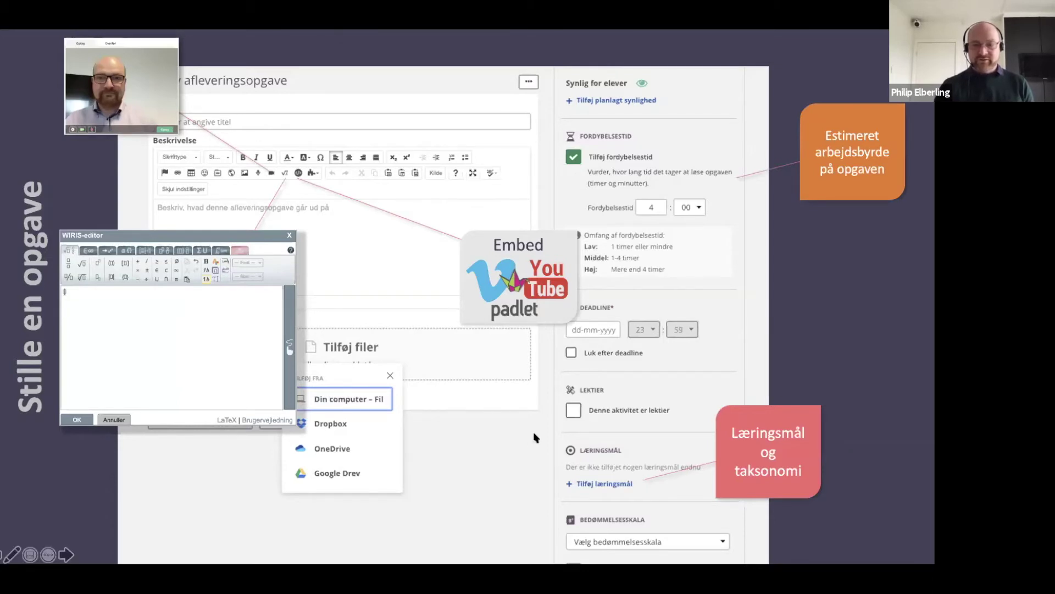
pyautogui.press('Right')
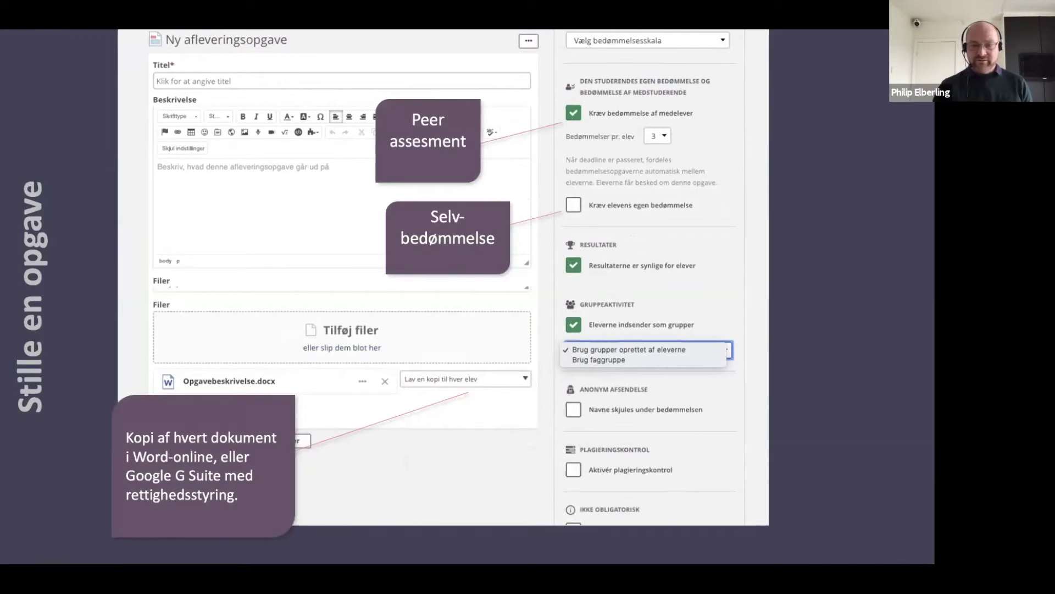
pyautogui.press('Right')
pyautogui.press('Right')
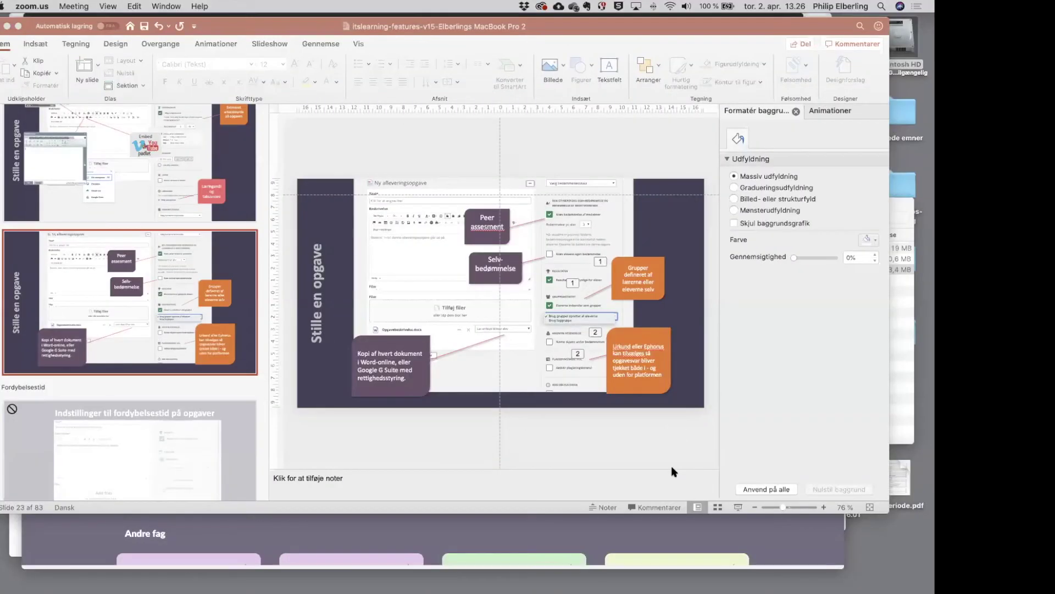
# Switch to the Chrome window showing the itslearning start page, enlarge it and reposition it on the desktop.
pyautogui.click(664, 537)
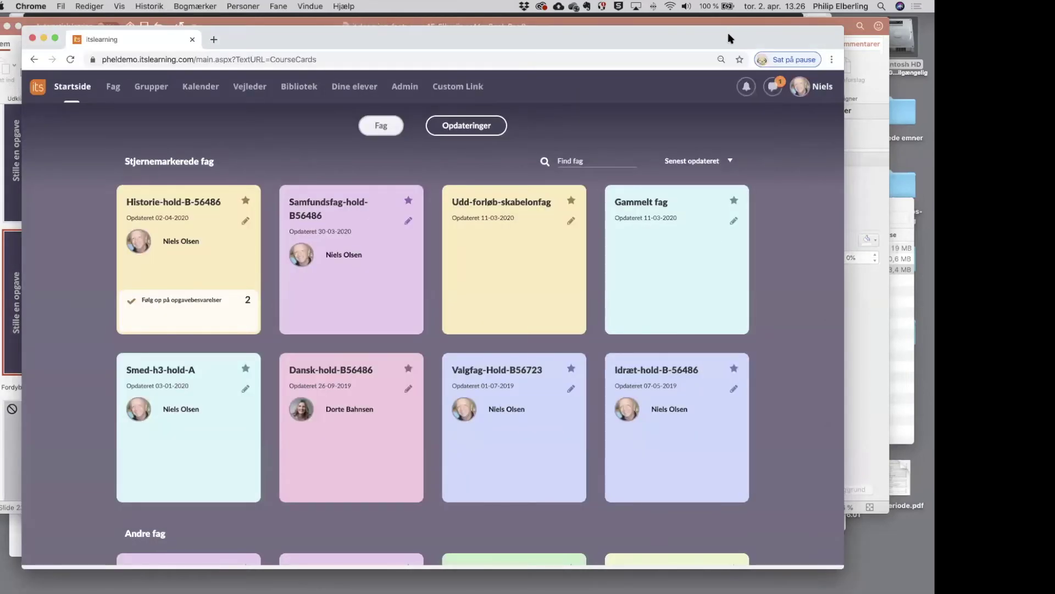
pyautogui.moveTo(725, 28); pyautogui.dragTo(708, 19)
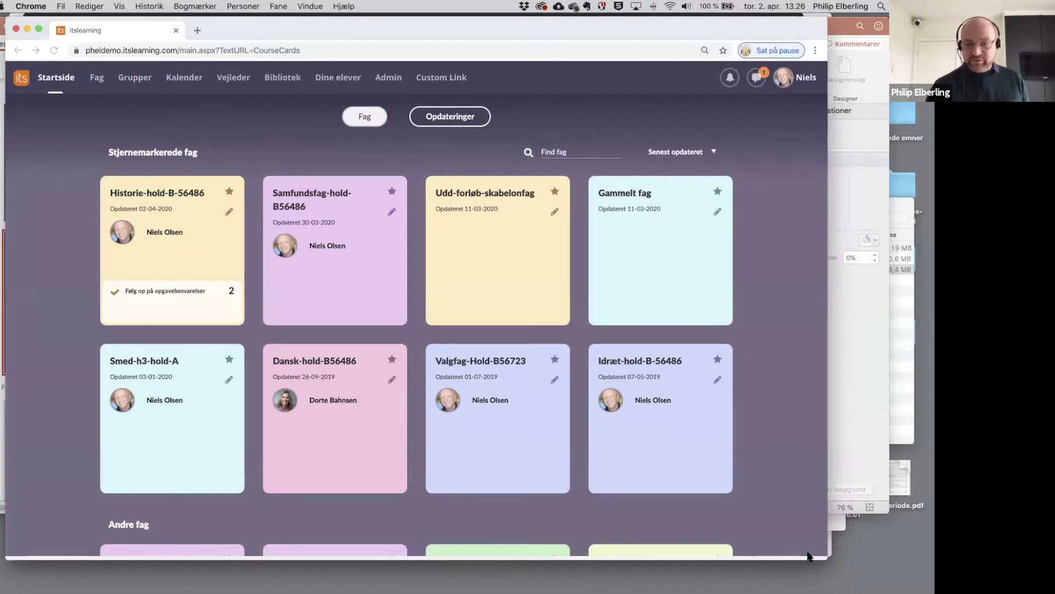
pyautogui.moveTo(874, 572); pyautogui.dragTo(877, 573)
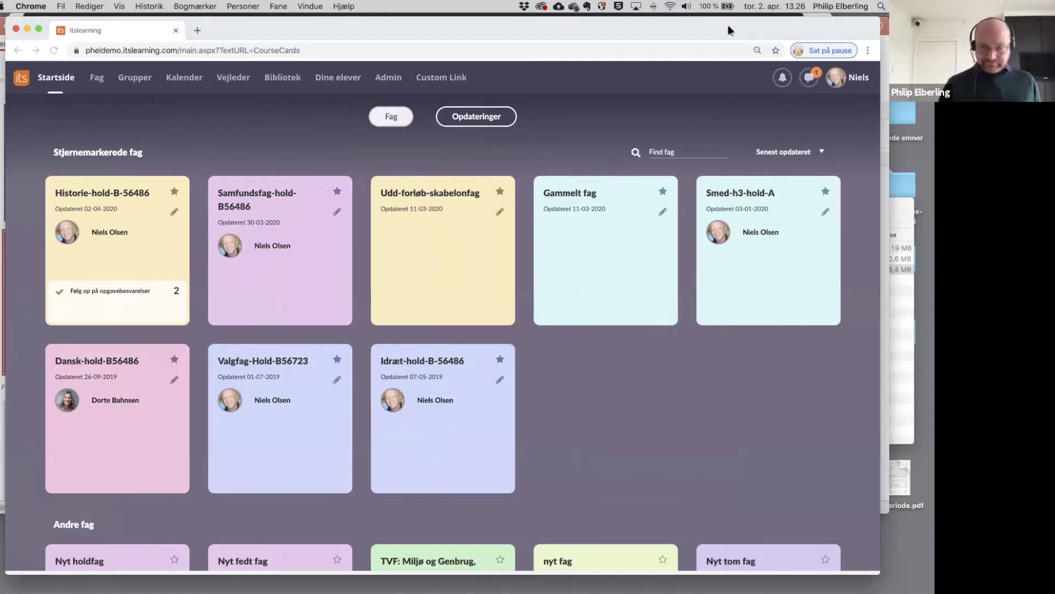
pyautogui.moveTo(730, 30); pyautogui.dragTo(727, 77)
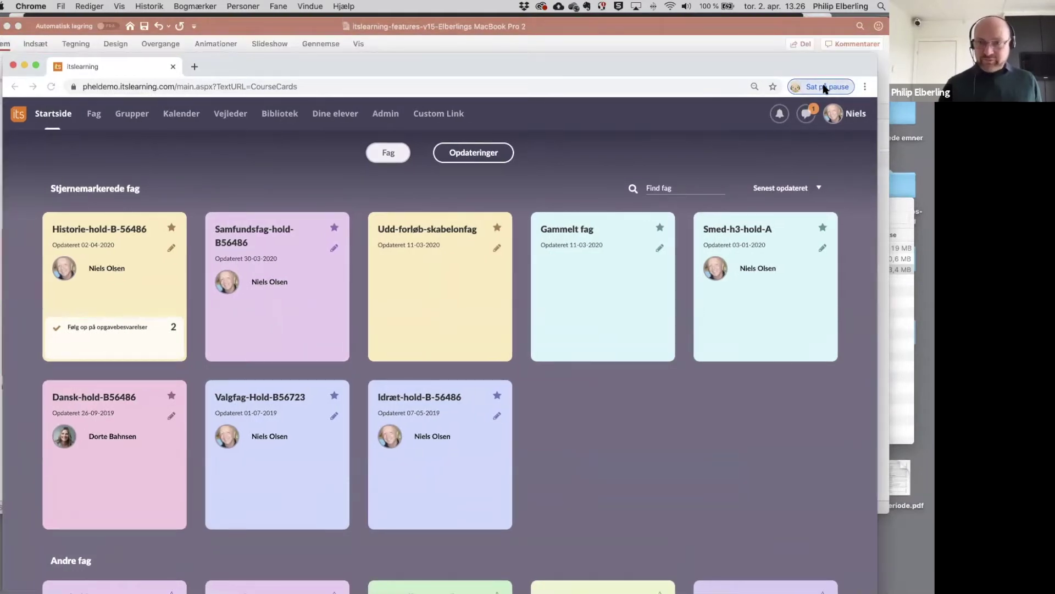
# Switch to the student's browser profile and open the Historie-hold-B-56486 course from the start page.
pyautogui.click(794, 87)
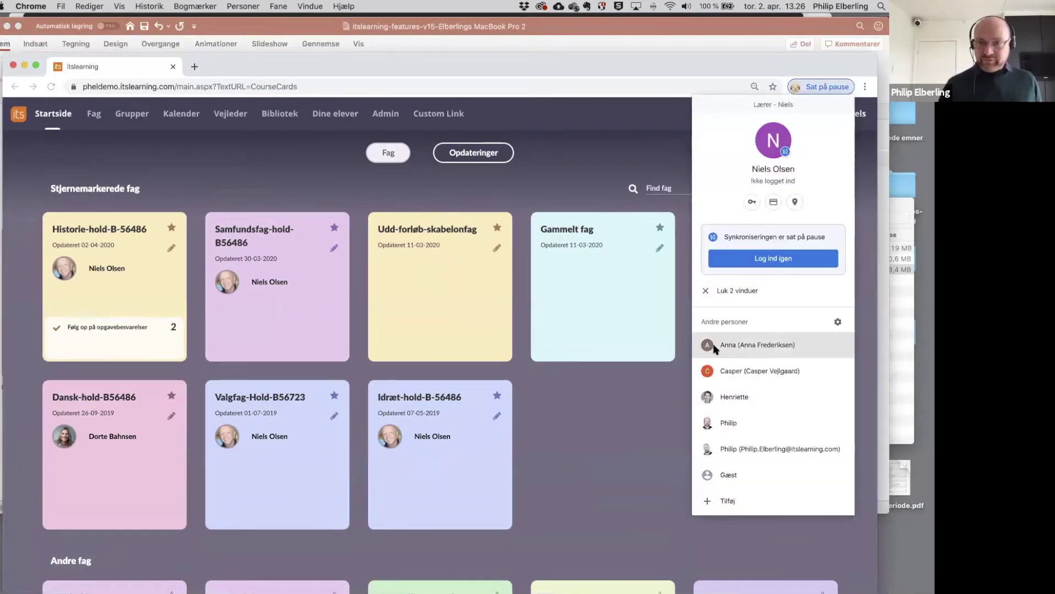
pyautogui.click(758, 345)
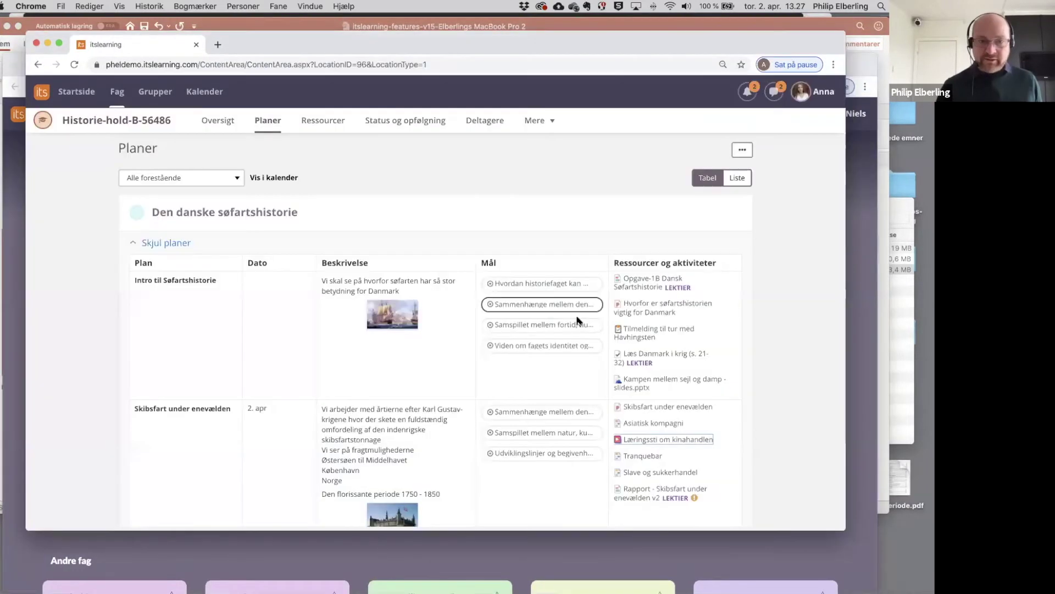
pyautogui.click(91, 94)
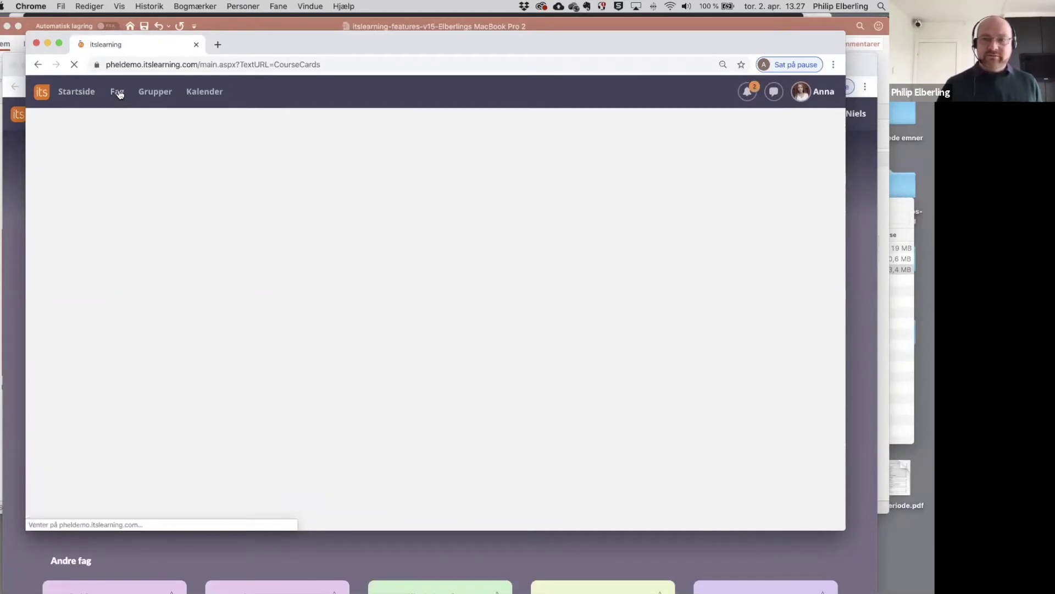
pyautogui.click(119, 92)
pyautogui.click(84, 92)
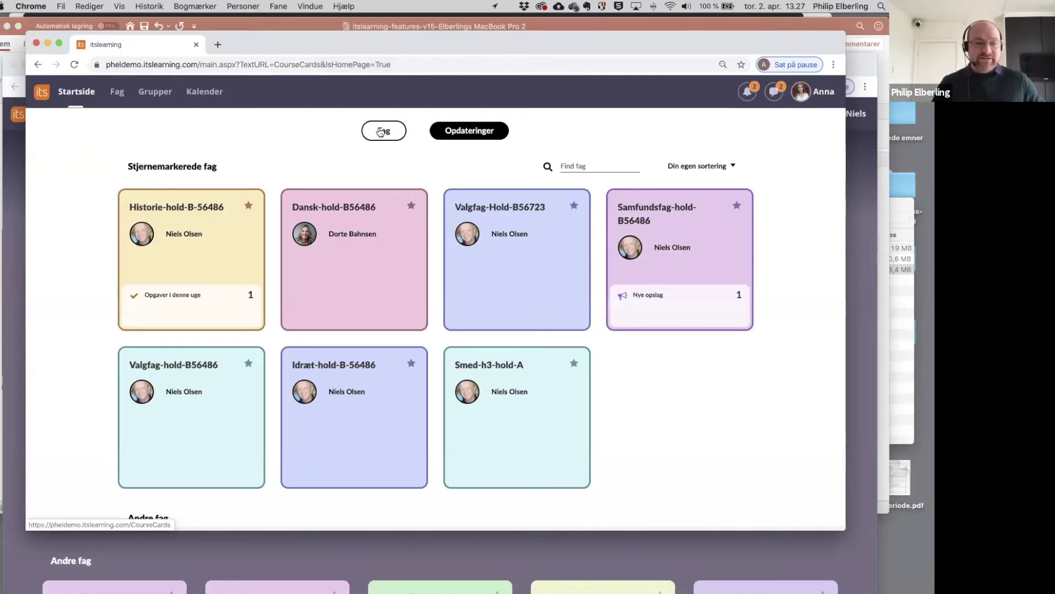
pyautogui.click(207, 221)
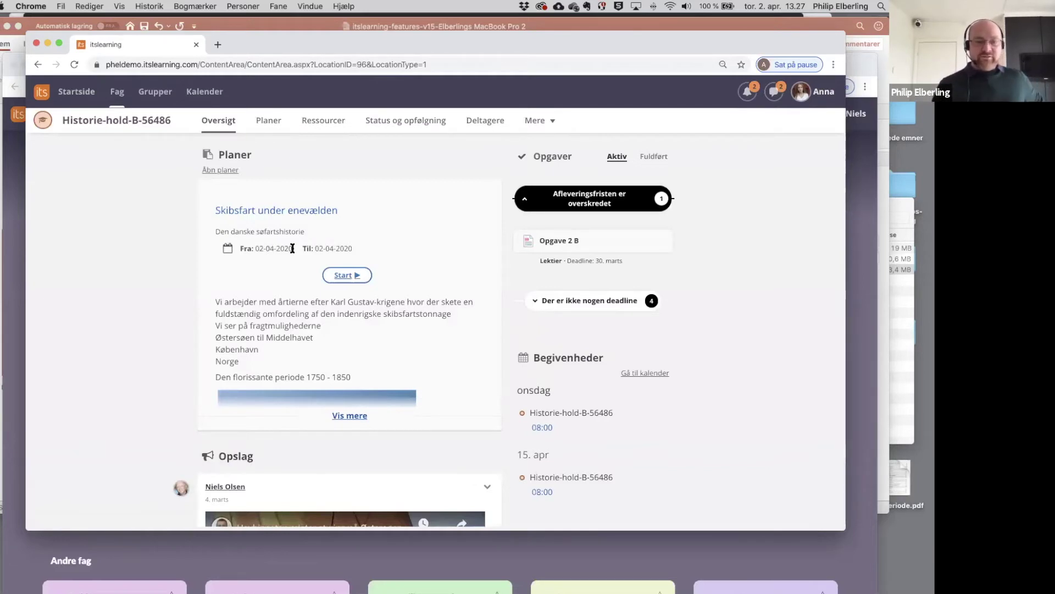
# Step through the plan "Skibsfart under enevælden" from its description to its goals and first resource, and close it.
pyautogui.click(357, 277)
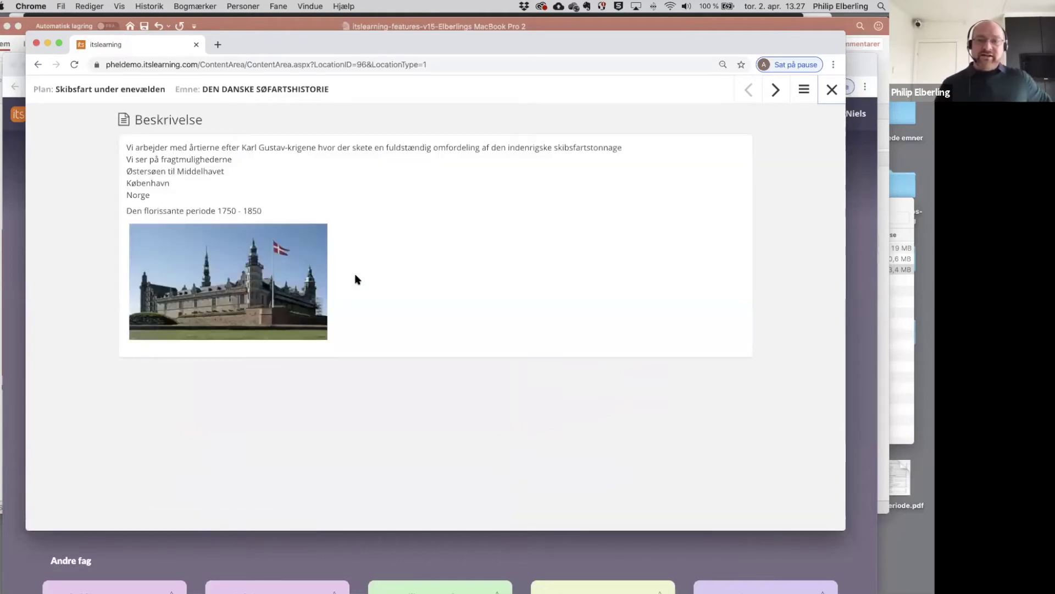
pyautogui.click(777, 89)
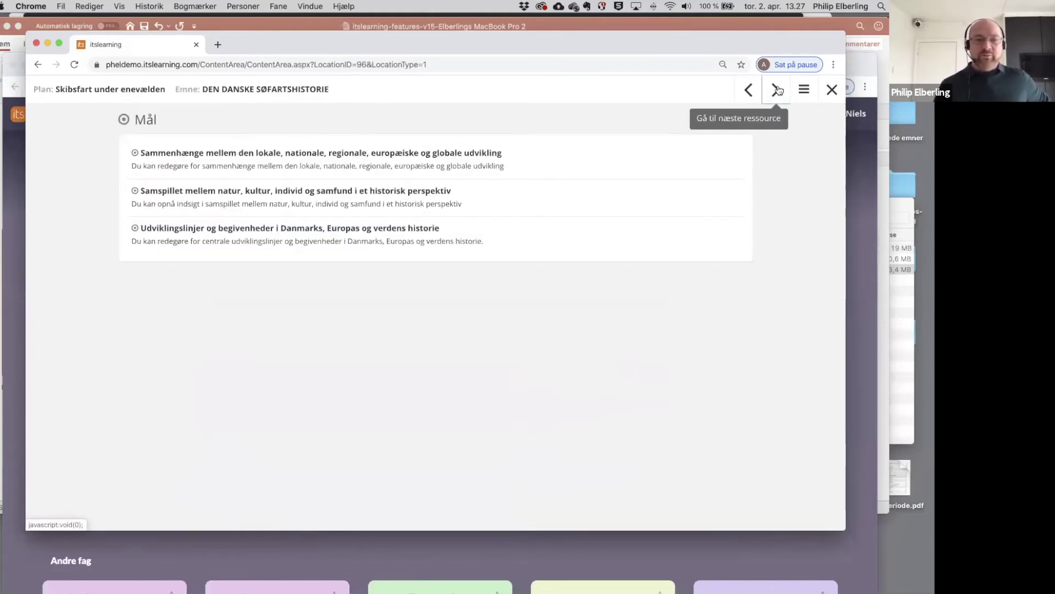
pyautogui.click(777, 89)
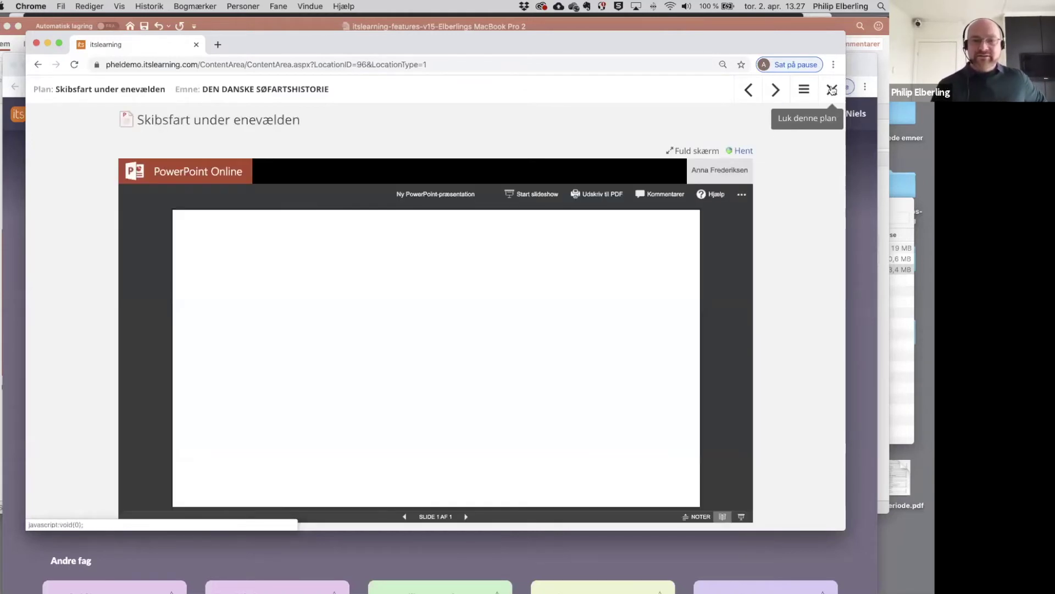
pyautogui.click(832, 90)
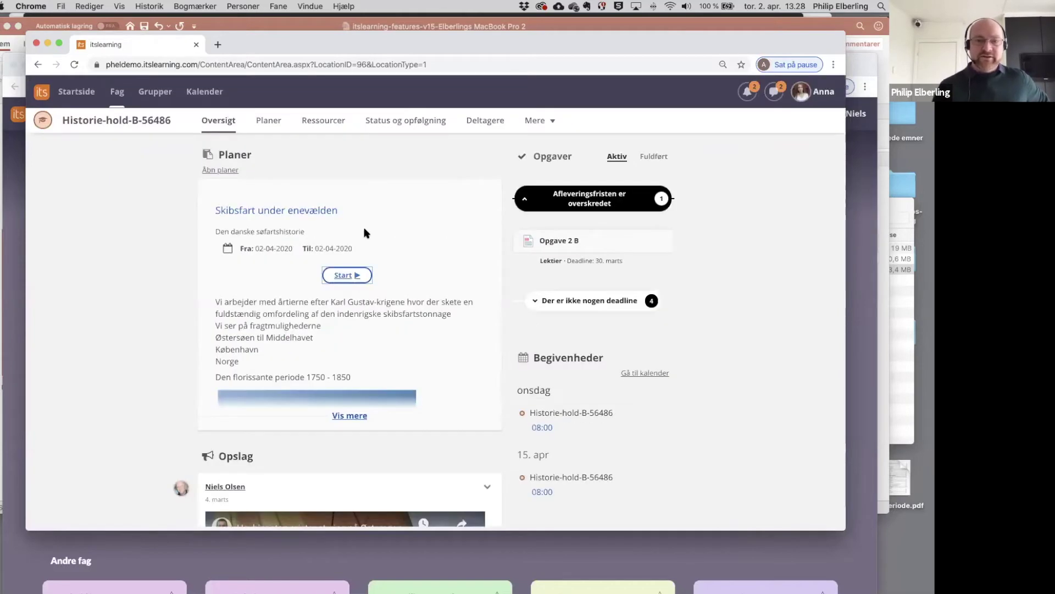
# Open the full plans overview of the course and collapse the plans under "Den danske søfartshistorie".
pyautogui.click(225, 170)
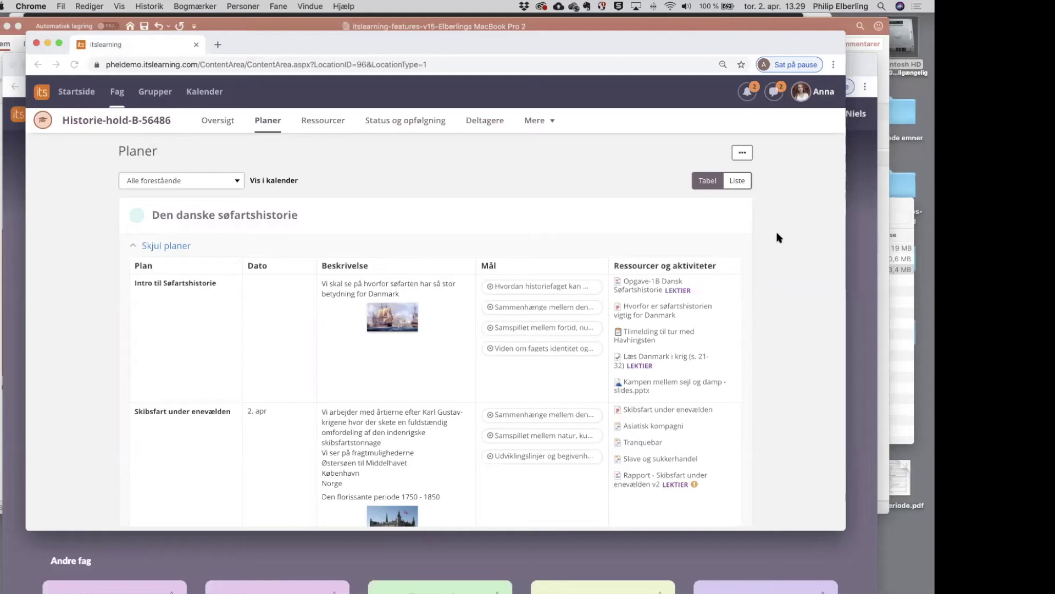
pyautogui.click(172, 247)
pyautogui.click(105, 215)
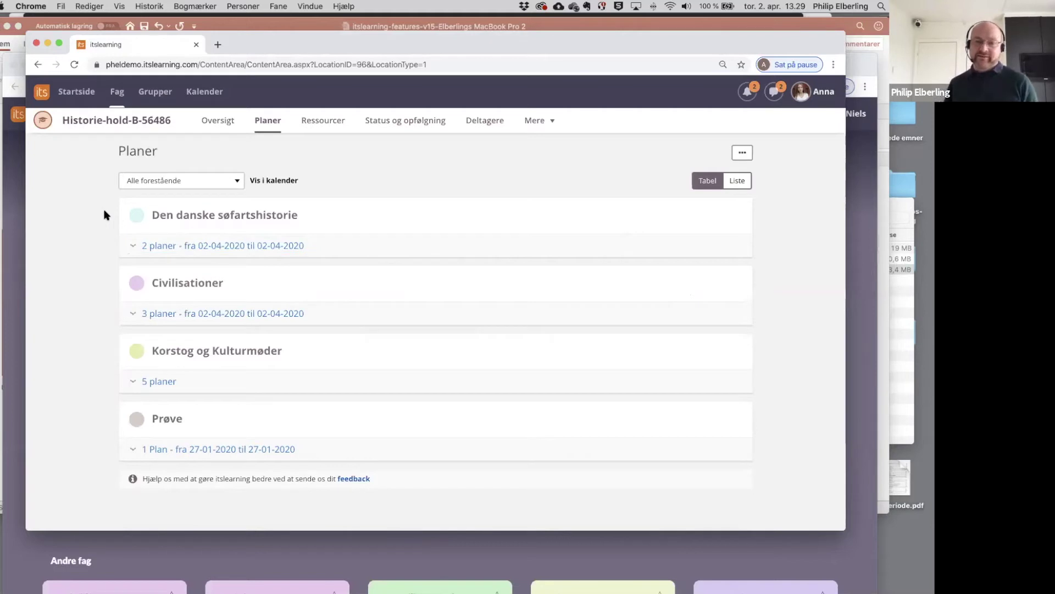
# Bring the teacher's itslearning window to the front, view the course list with its option to add a course, and dismiss it.
pyautogui.click(861, 145)
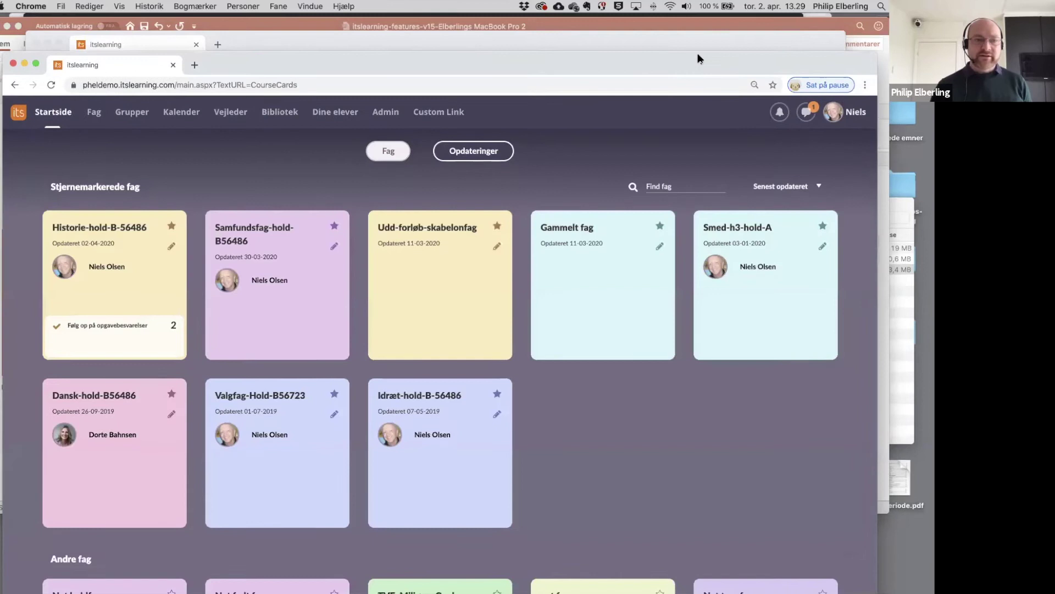
pyautogui.moveTo(698, 59); pyautogui.dragTo(695, 53)
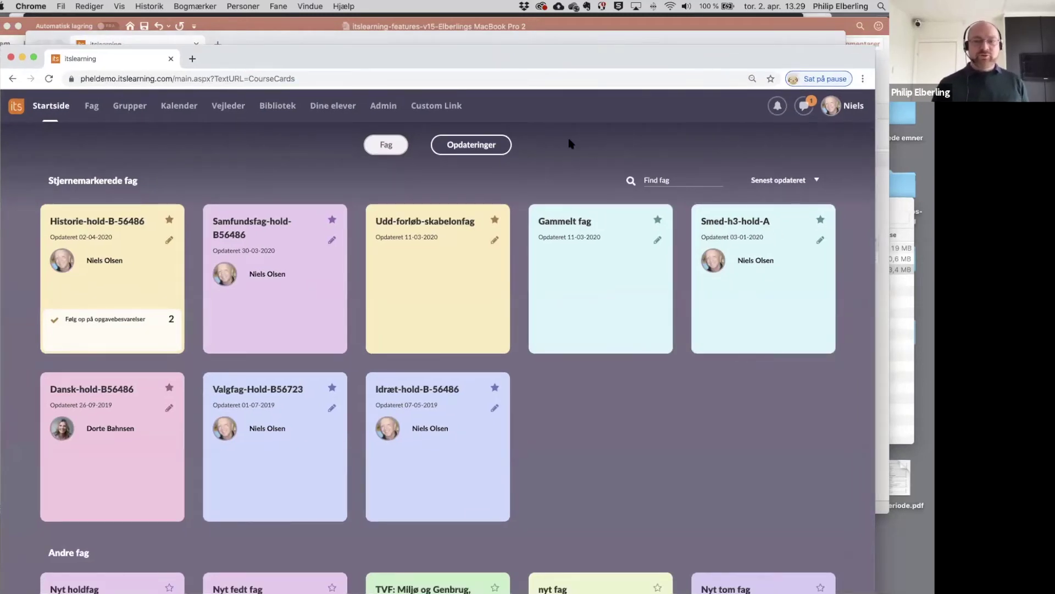
pyautogui.click(95, 107)
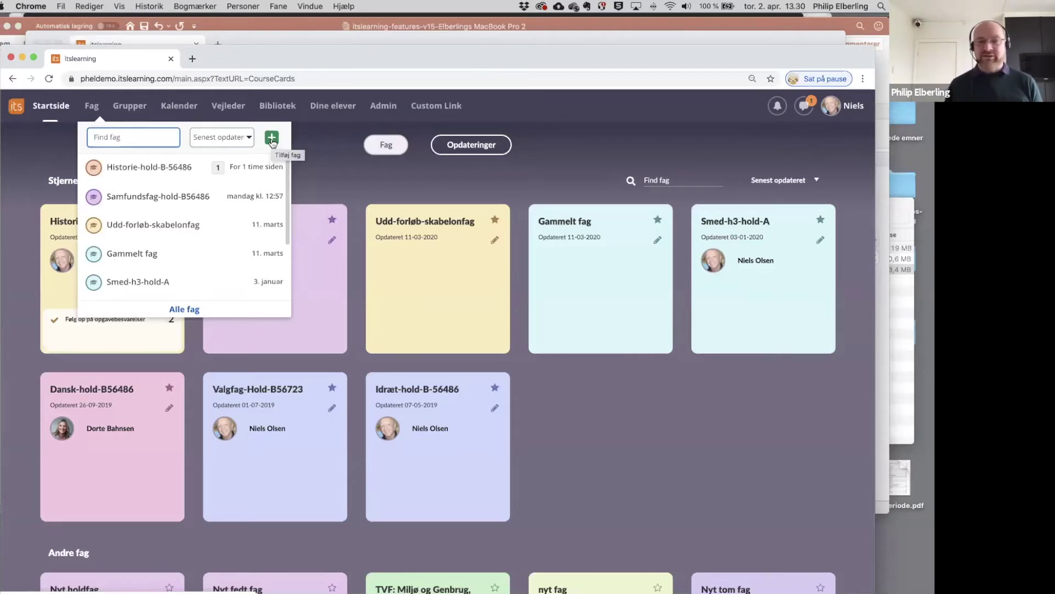
pyautogui.click(588, 356)
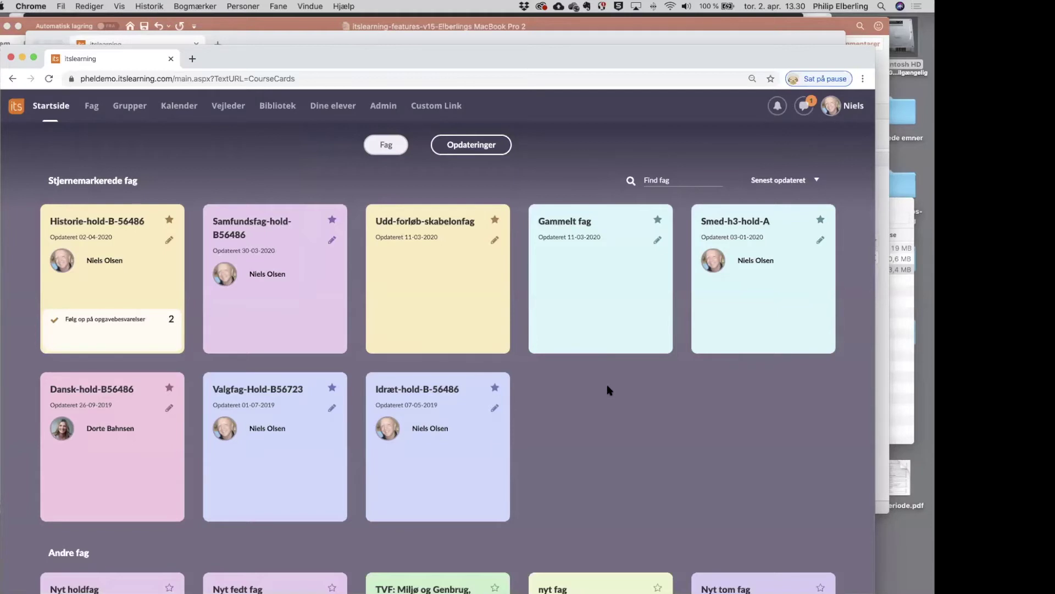
# In the "Den danske søfartshistorie" resource folder of Historie-hold-B-56486, set "Renæssancens skibsfart" and "Middelalderens skibsfart" to inactive.
pyautogui.click(92, 220)
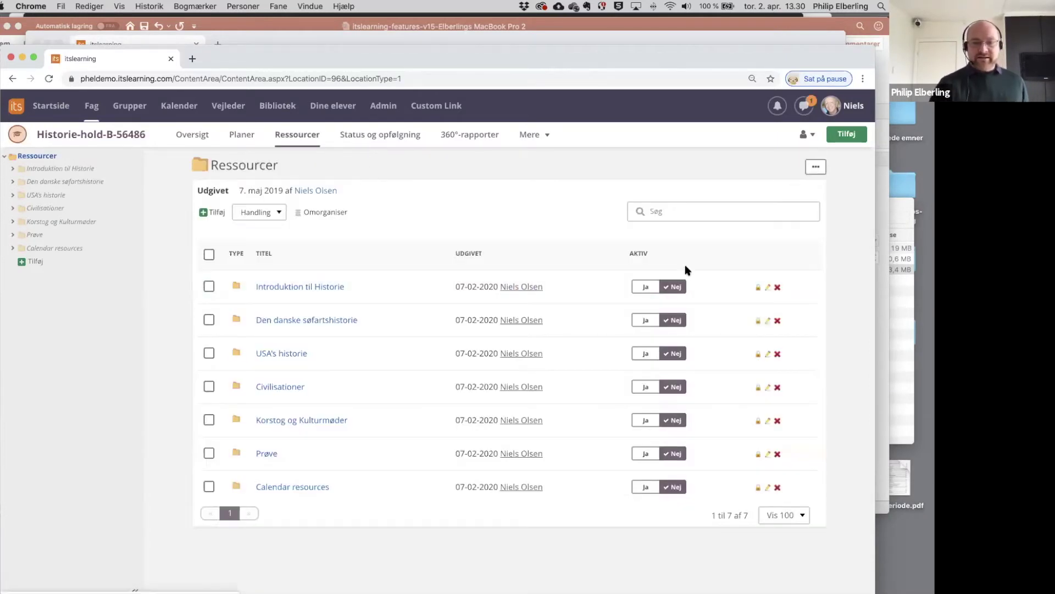
pyautogui.click(295, 321)
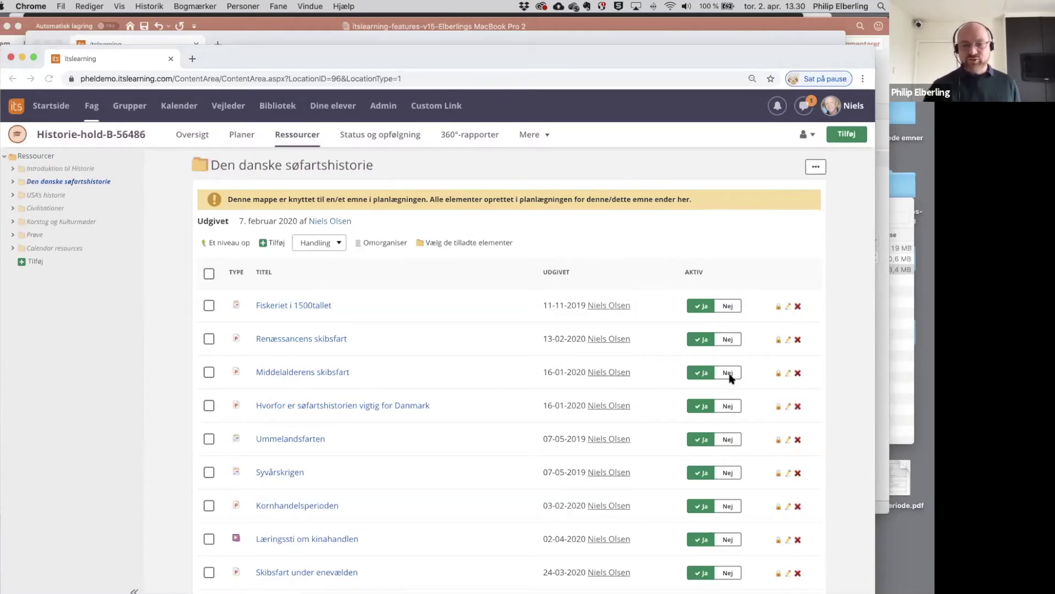
pyautogui.click(731, 342)
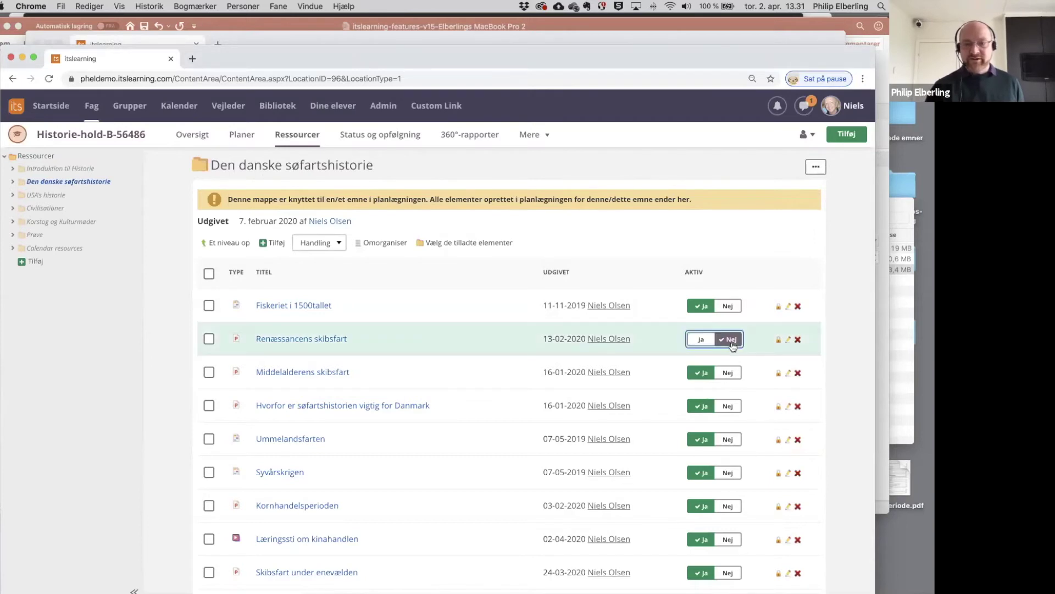
pyautogui.click(729, 374)
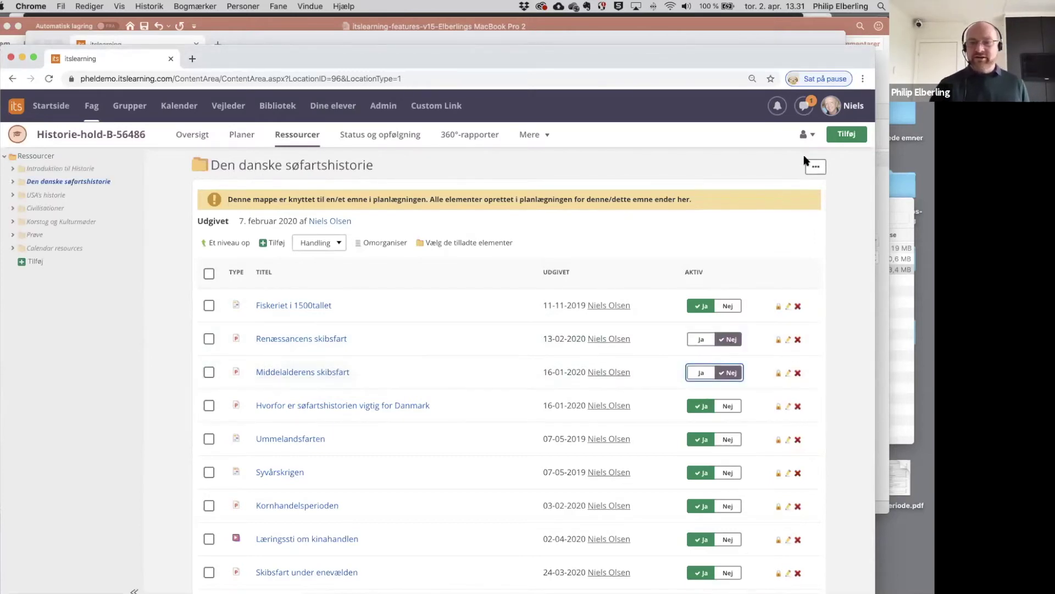
# View "Middelalderens skibsfart", return to its folder, and switch the resource to active and back to inactive.
pyautogui.click(789, 374)
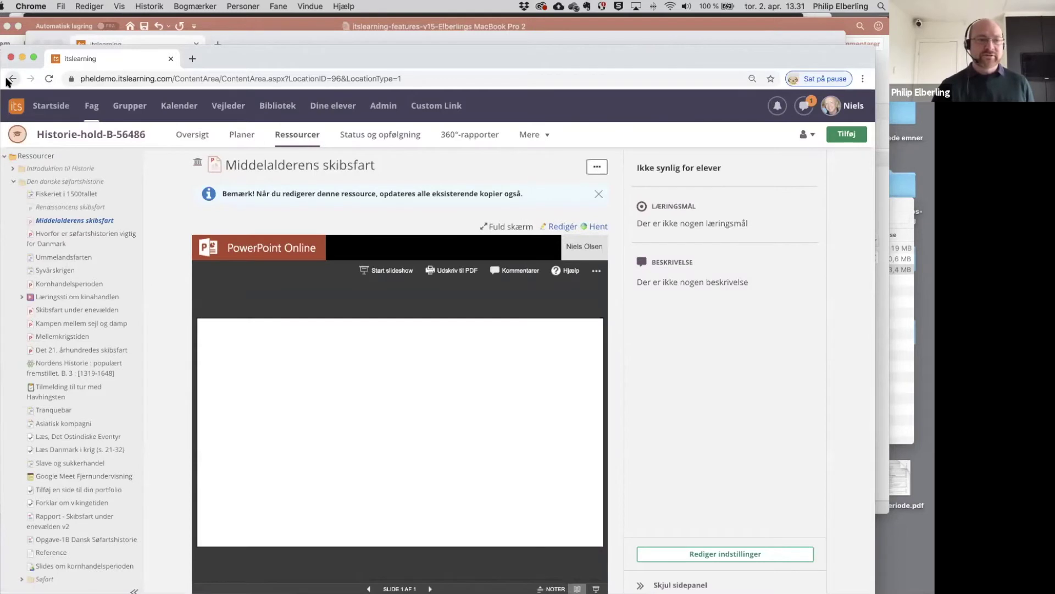
pyautogui.click(9, 80)
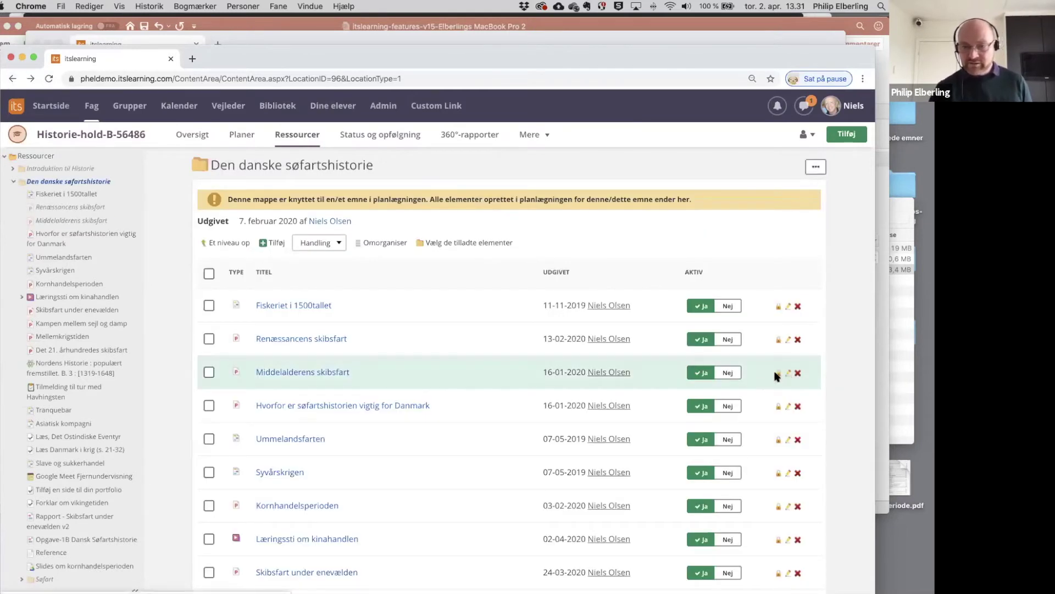
pyautogui.click(706, 372)
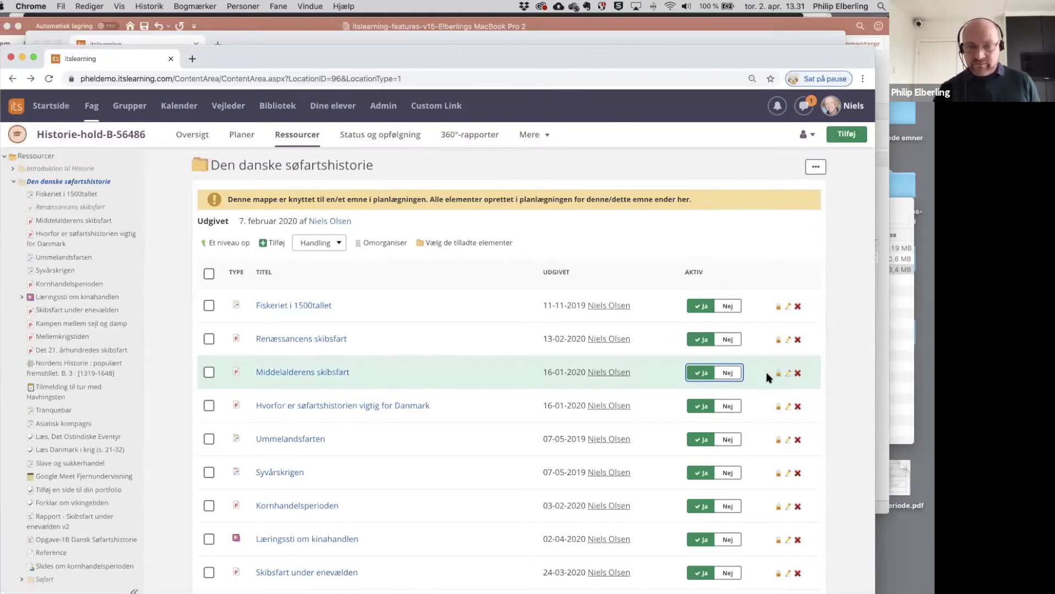
pyautogui.click(745, 373)
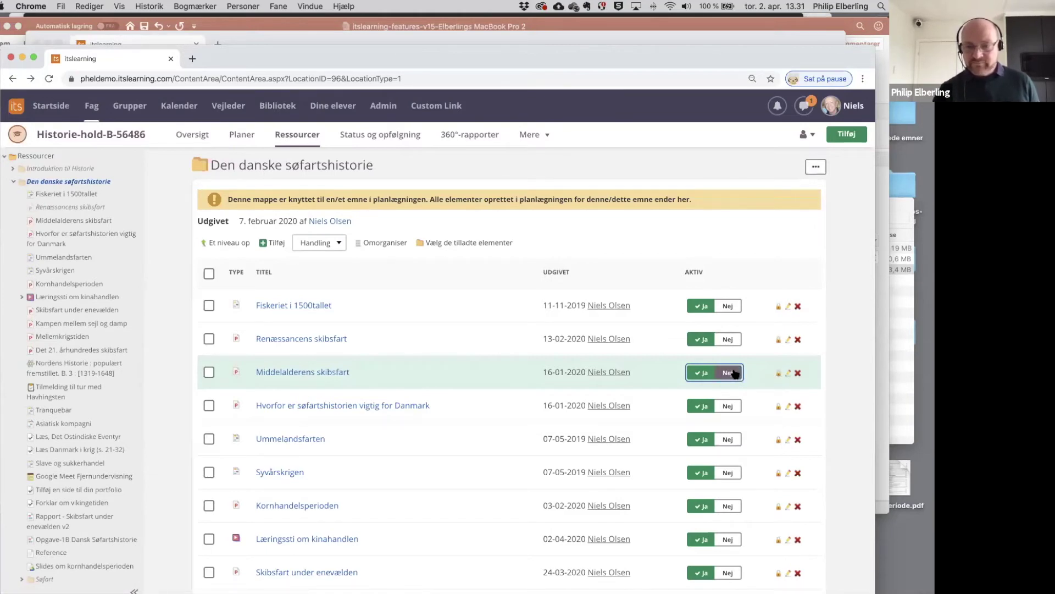
# Open the settings of the "Middelalderens skibsfart" resource for editing and start adding scheduled visibility.
pyautogui.click(788, 373)
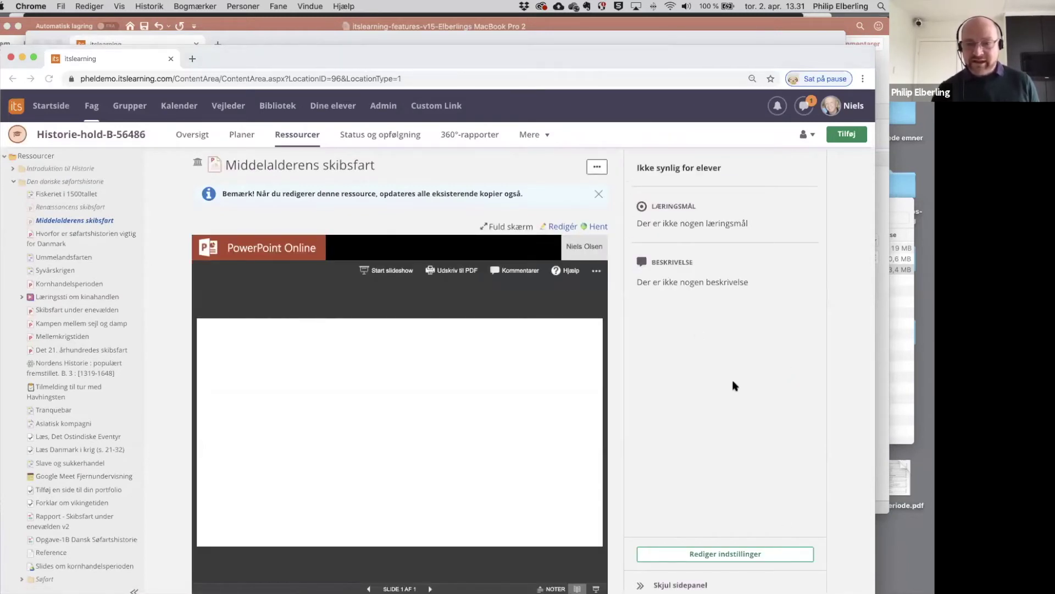
pyautogui.click(775, 555)
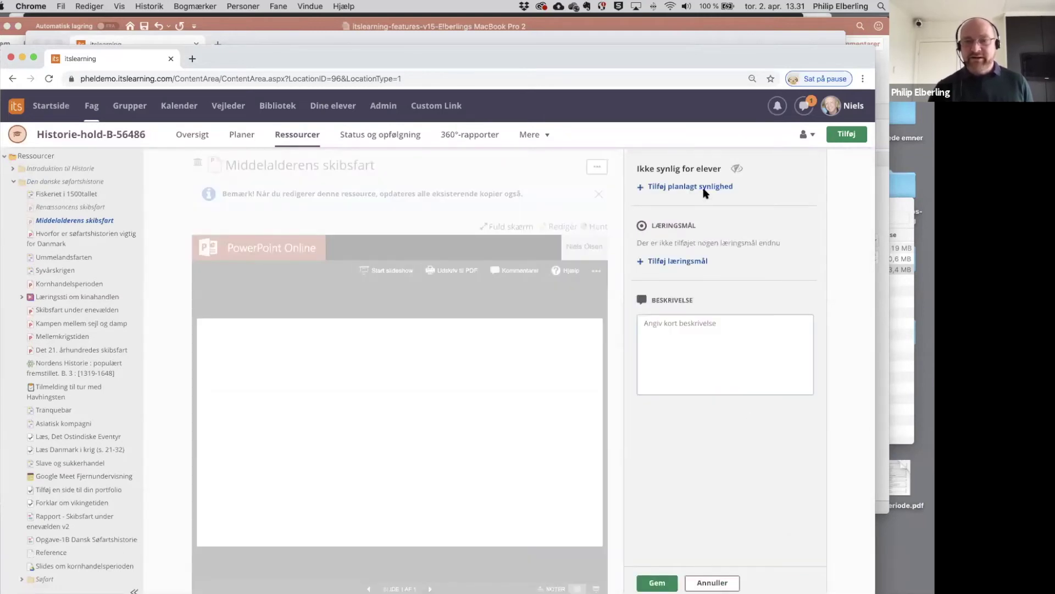
pyautogui.click(704, 189)
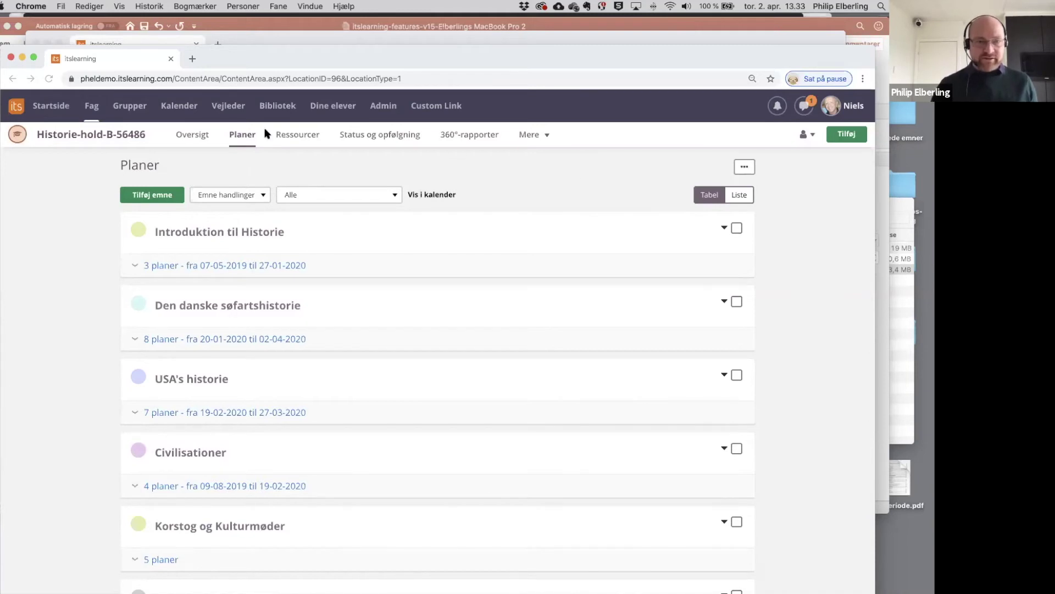
# Return to the start page and open the Samfundsfag-hold-B56486 course.
pyautogui.click(67, 111)
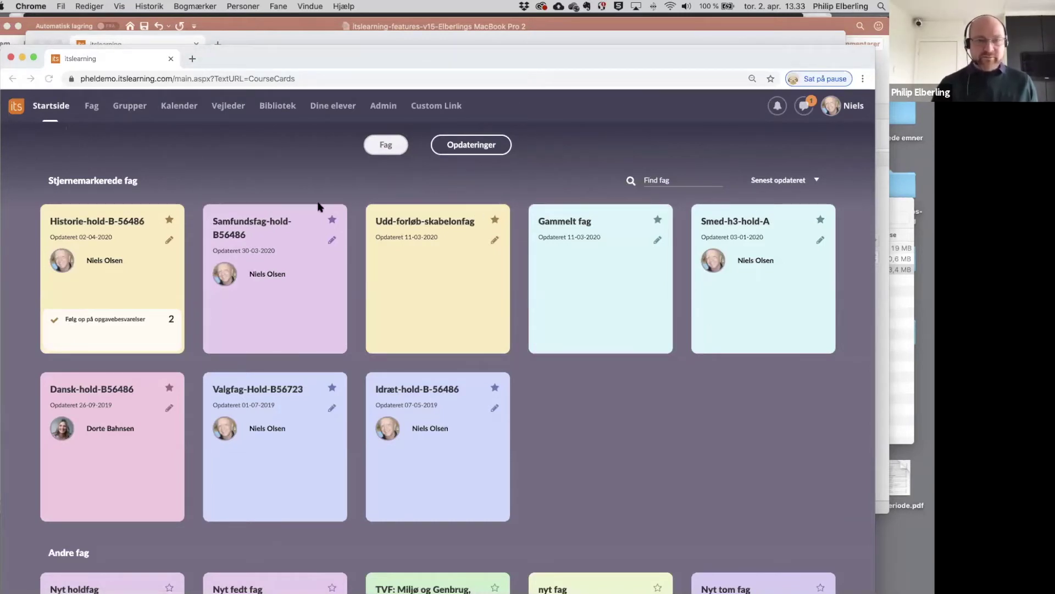
pyautogui.click(292, 223)
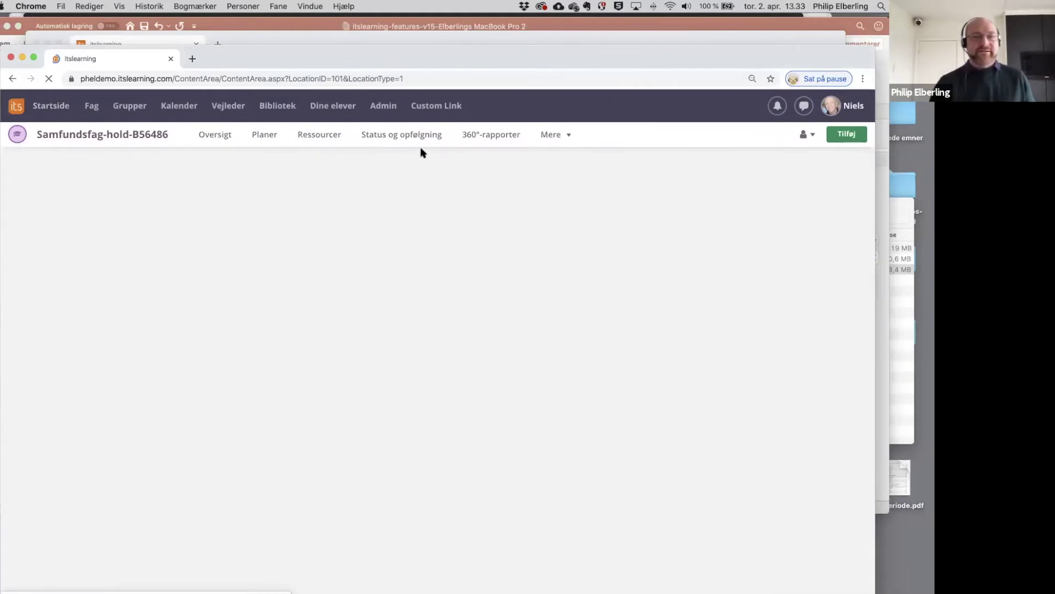
# Open the functions and properties settings of Samfundsfag-hold-B56486 and show the available template, archive and delete options.
pyautogui.click(570, 137)
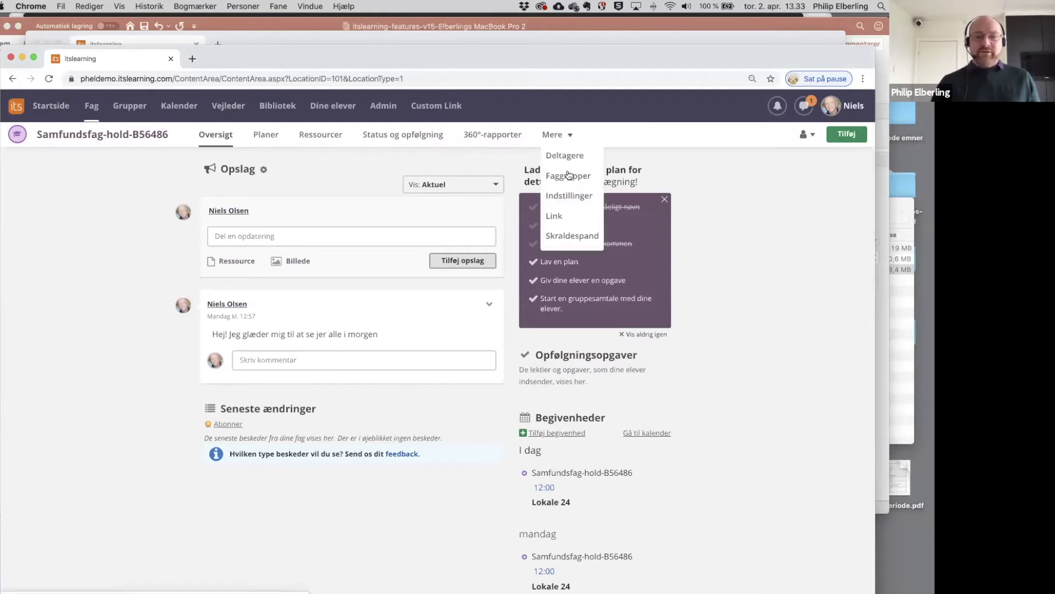
pyautogui.click(569, 195)
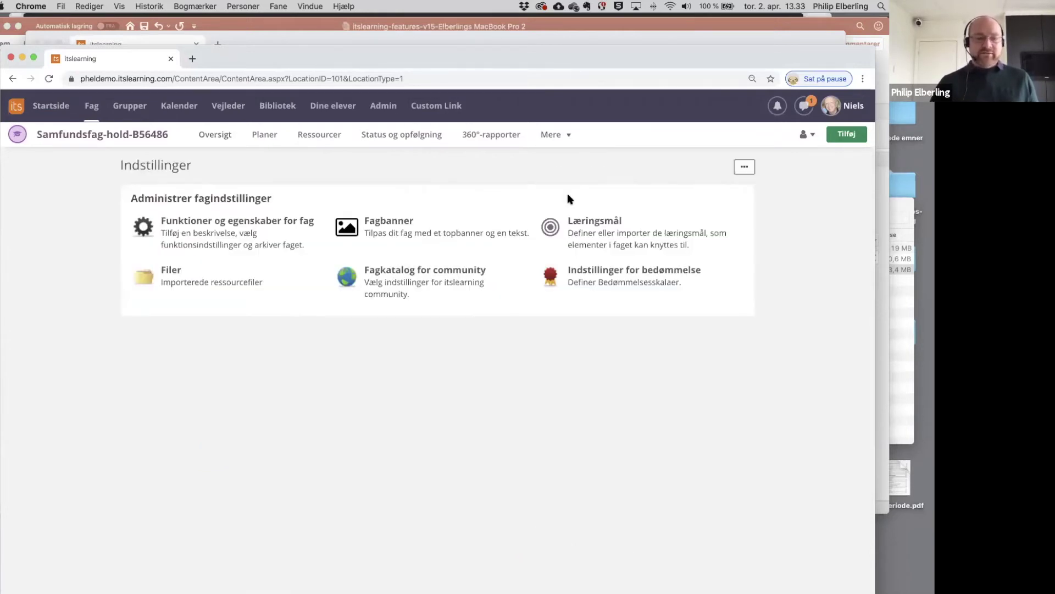
pyautogui.click(285, 228)
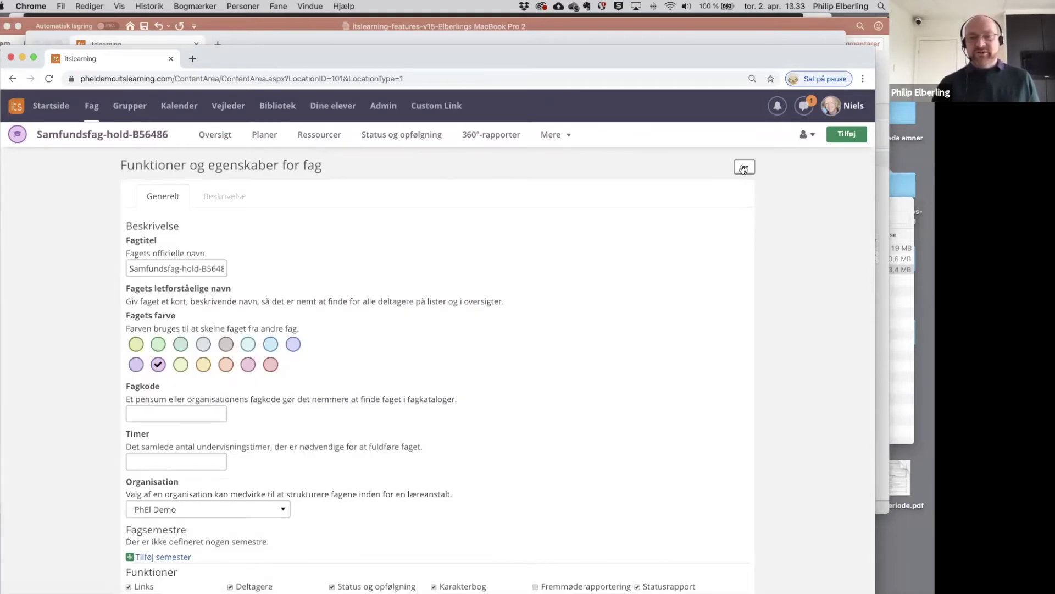
pyautogui.click(744, 169)
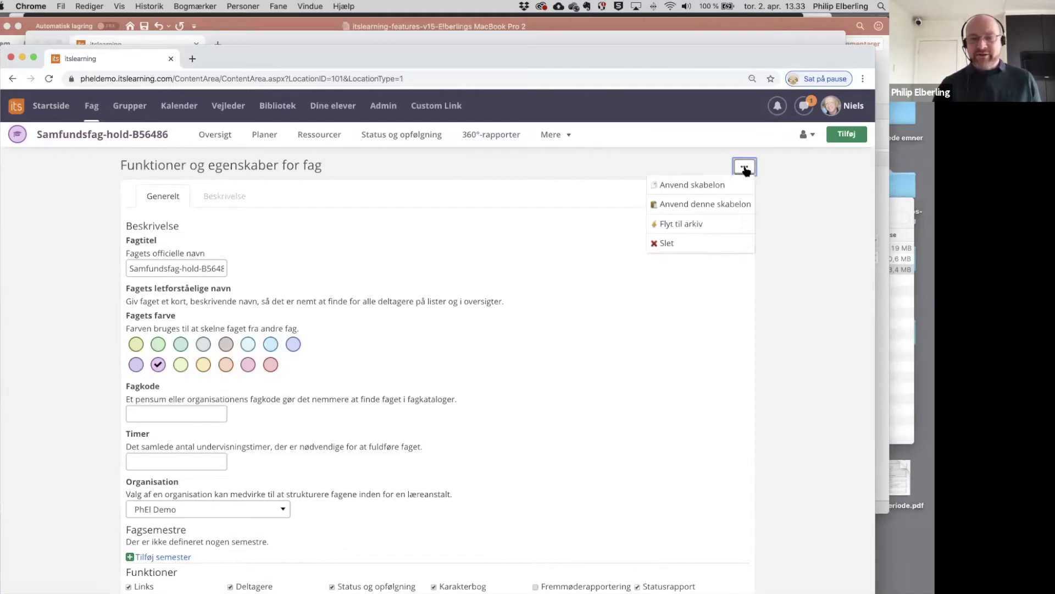
# Start applying a template based on Historie-hold-B-56486 to the course, cancel it and return to the start page.
pyautogui.click(721, 185)
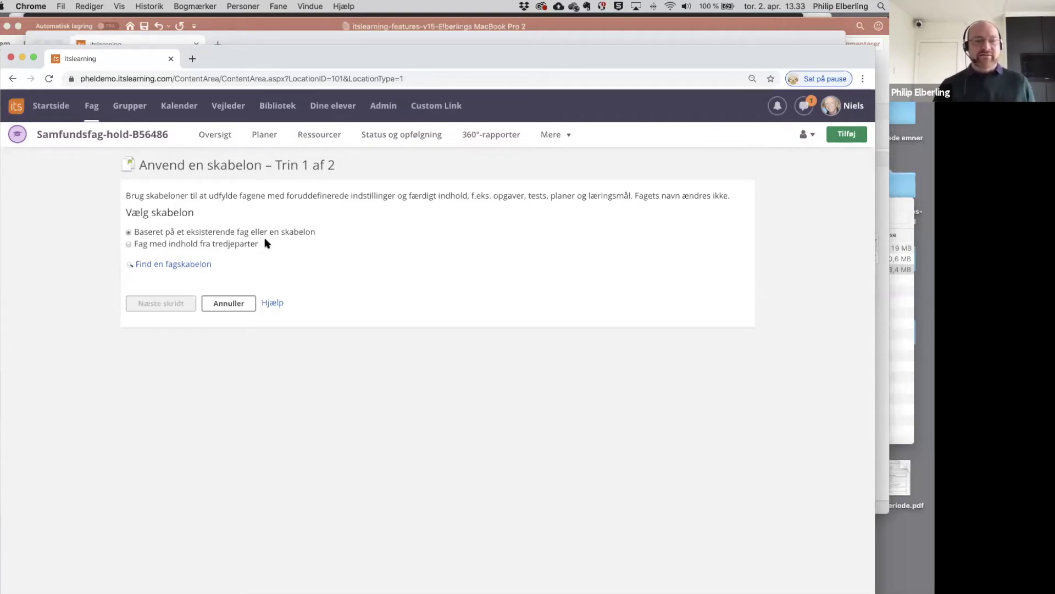
pyautogui.click(191, 268)
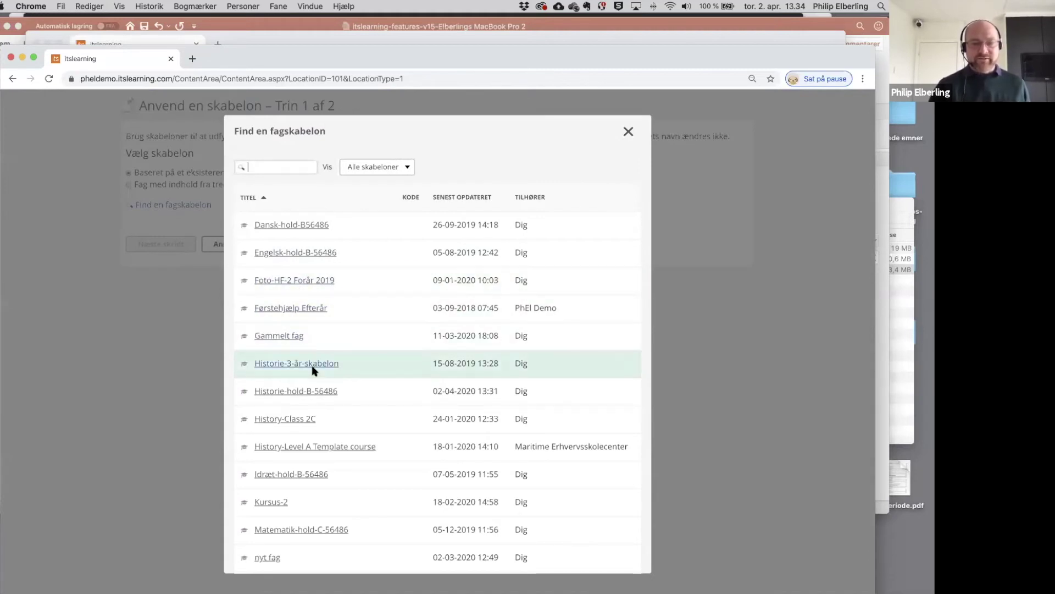
pyautogui.click(294, 392)
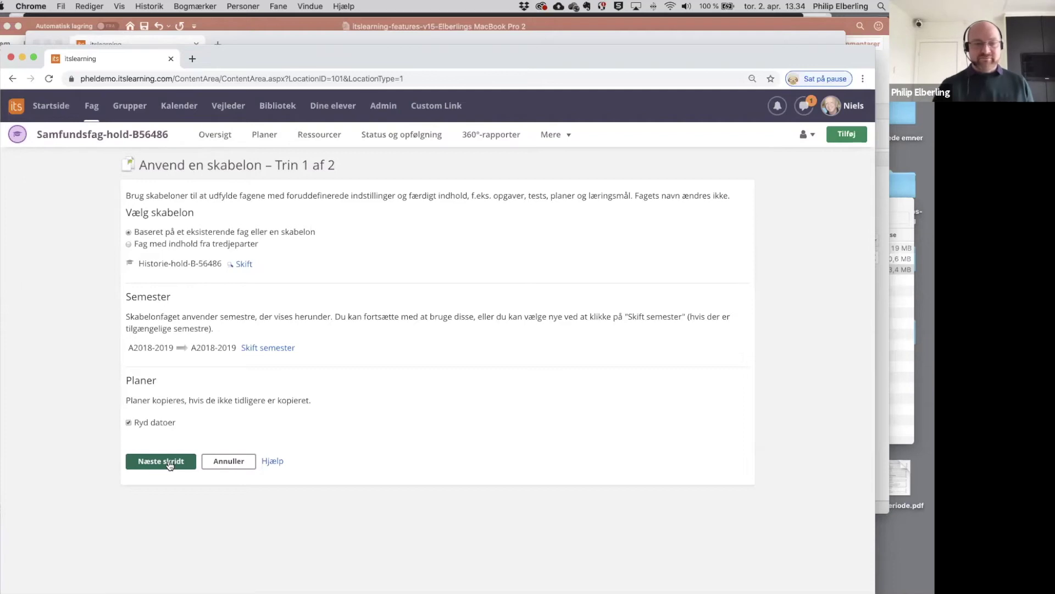
pyautogui.click(224, 460)
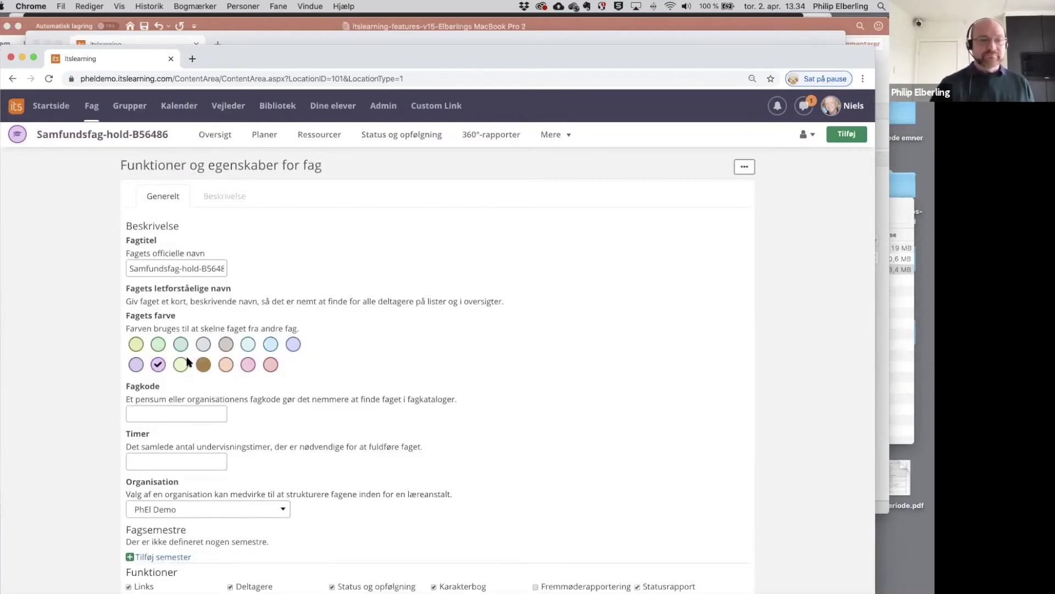
pyautogui.click(56, 107)
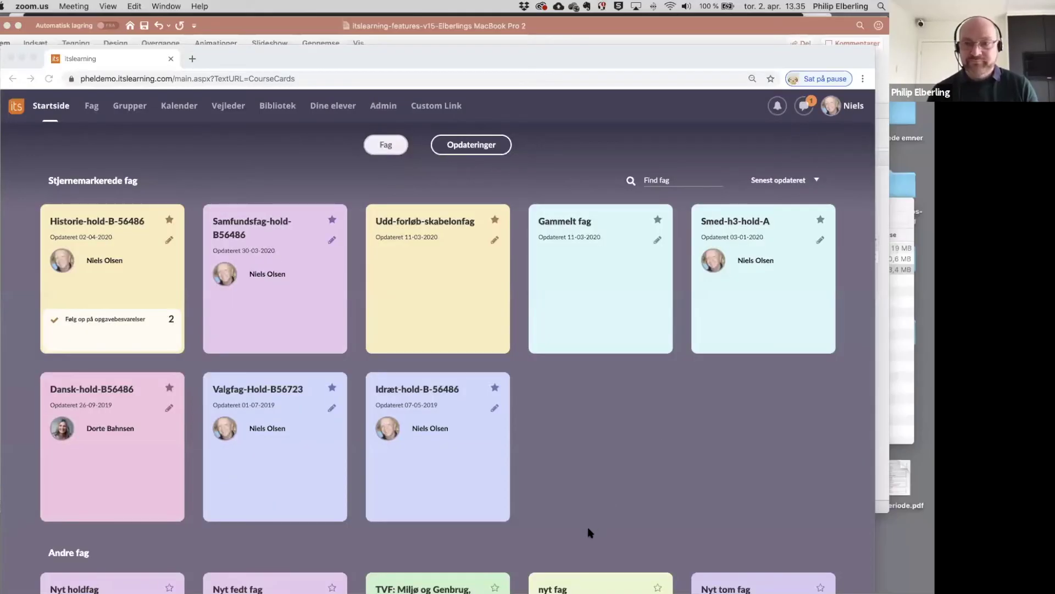
# Move the teacher's browser window slightly down and switch to the student's browser profile.
pyautogui.click(591, 527)
pyautogui.moveTo(715, 57); pyautogui.dragTo(745, 86)
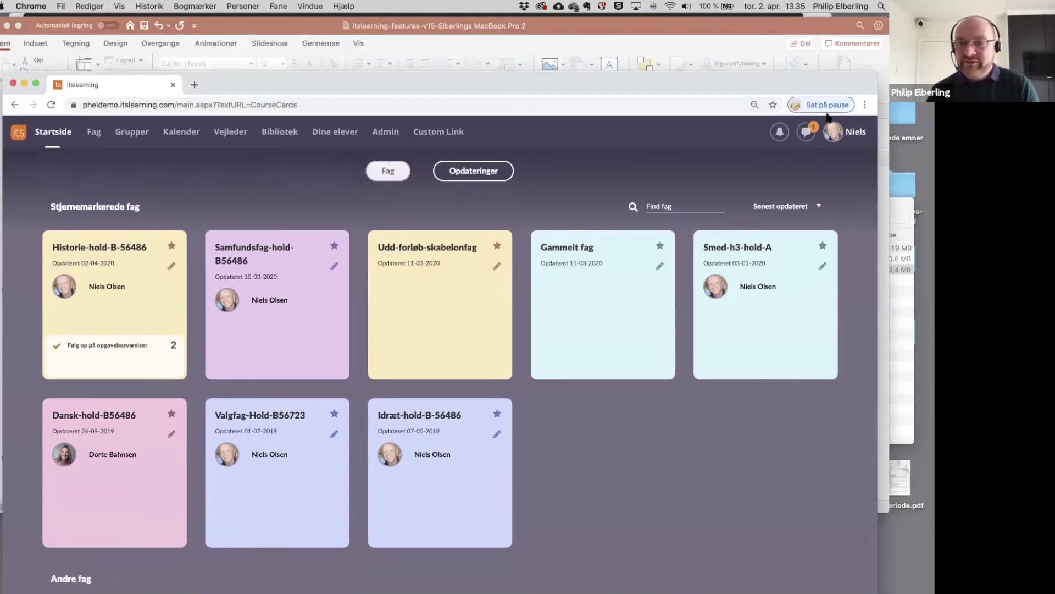
pyautogui.click(824, 106)
pyautogui.click(673, 258)
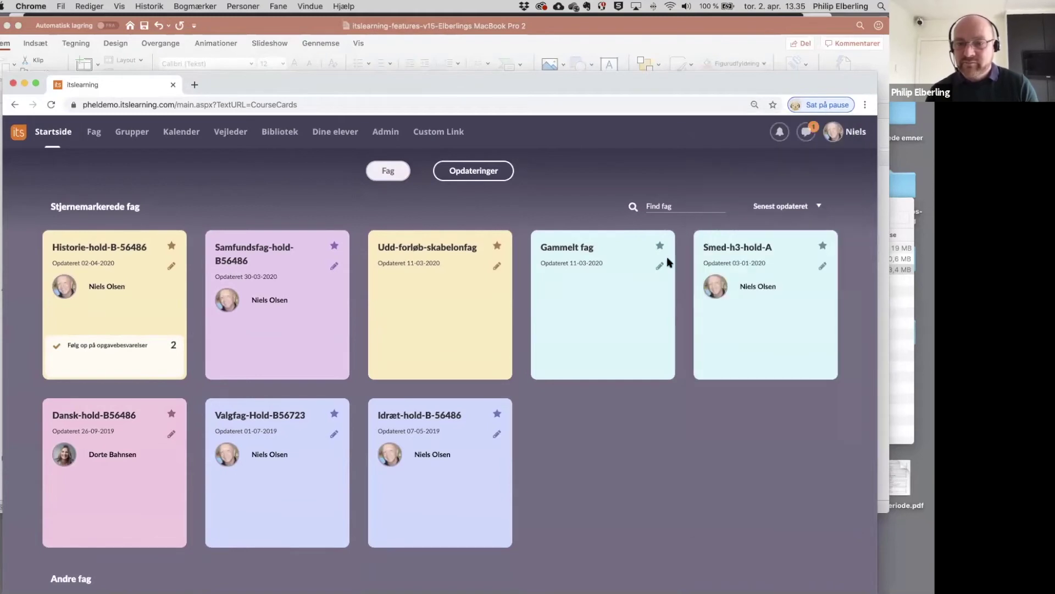
pyautogui.click(823, 110)
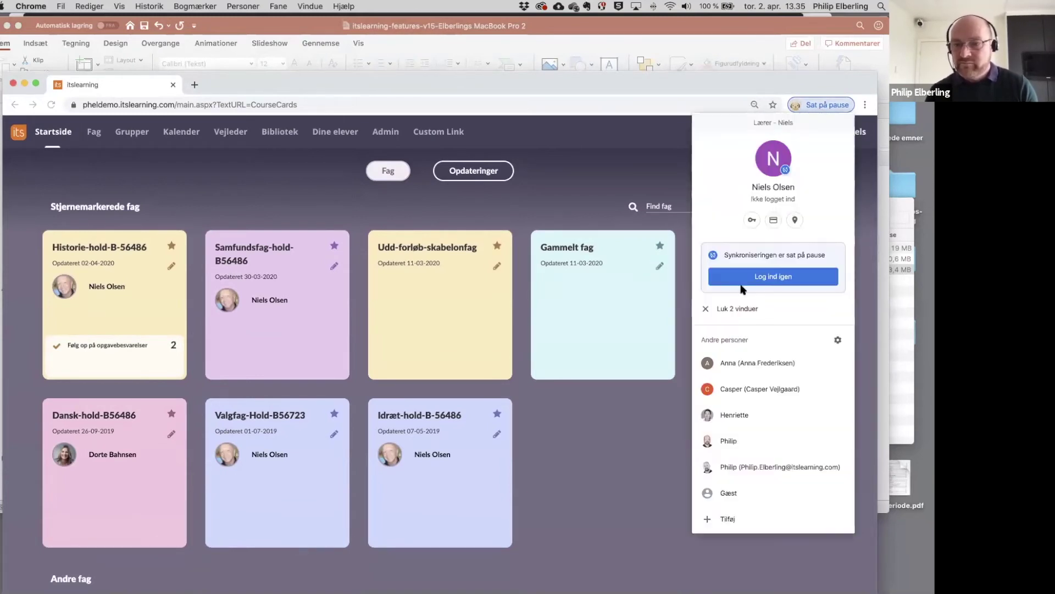
pyautogui.click(585, 259)
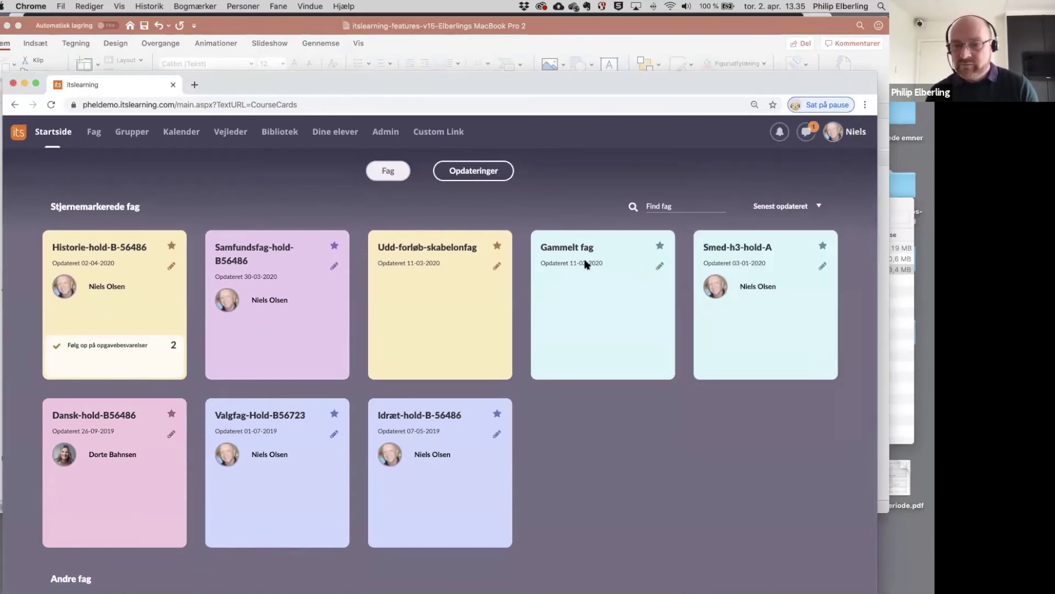
pyautogui.click(826, 107)
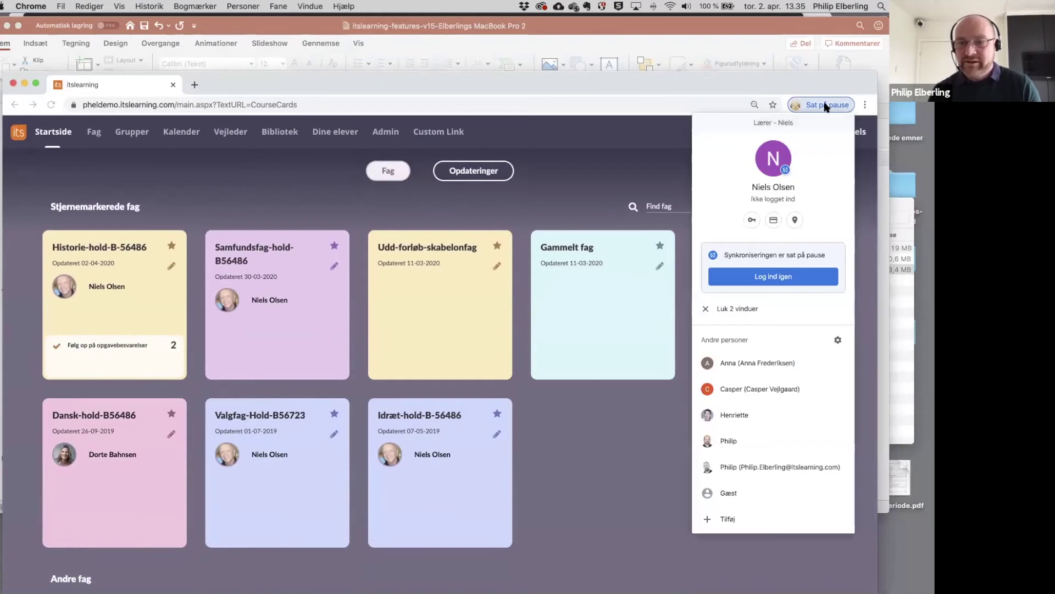
pyautogui.click(762, 365)
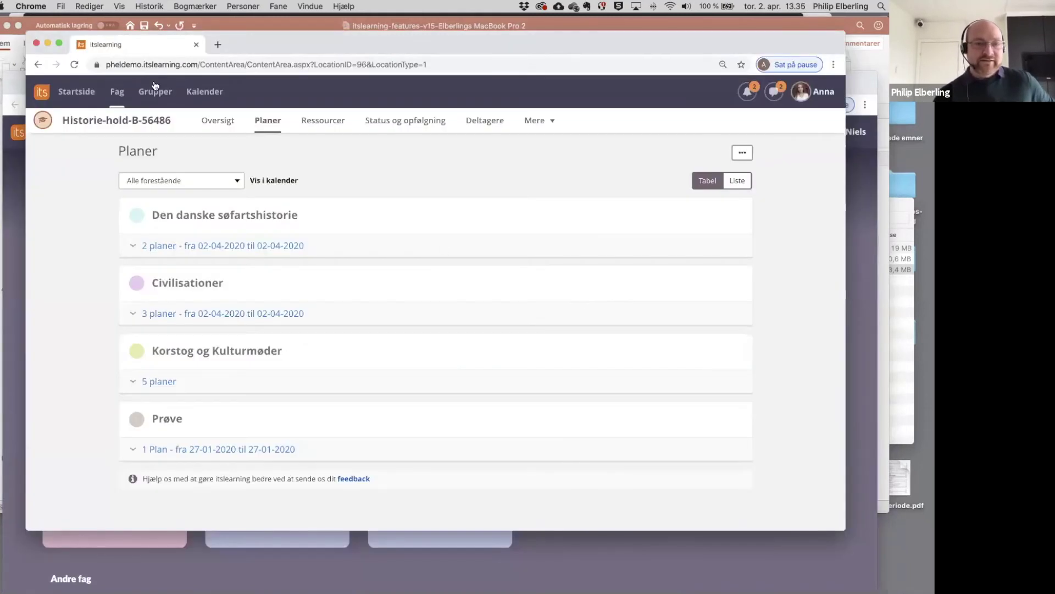
# Open the student's start page and look through the latest updates and upcoming events.
pyautogui.click(76, 91)
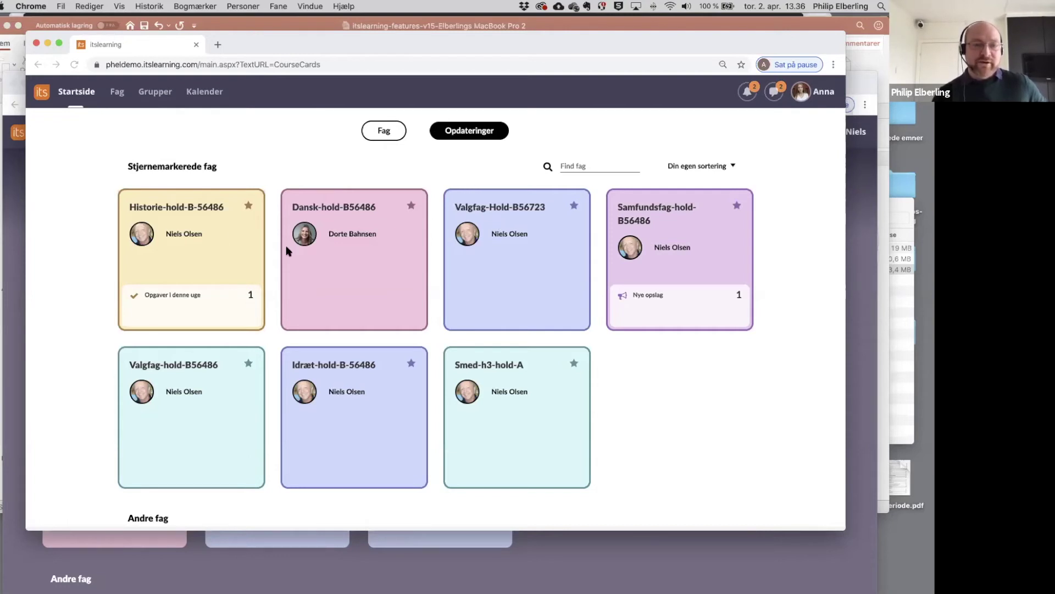
pyautogui.click(430, 146)
pyautogui.click(467, 133)
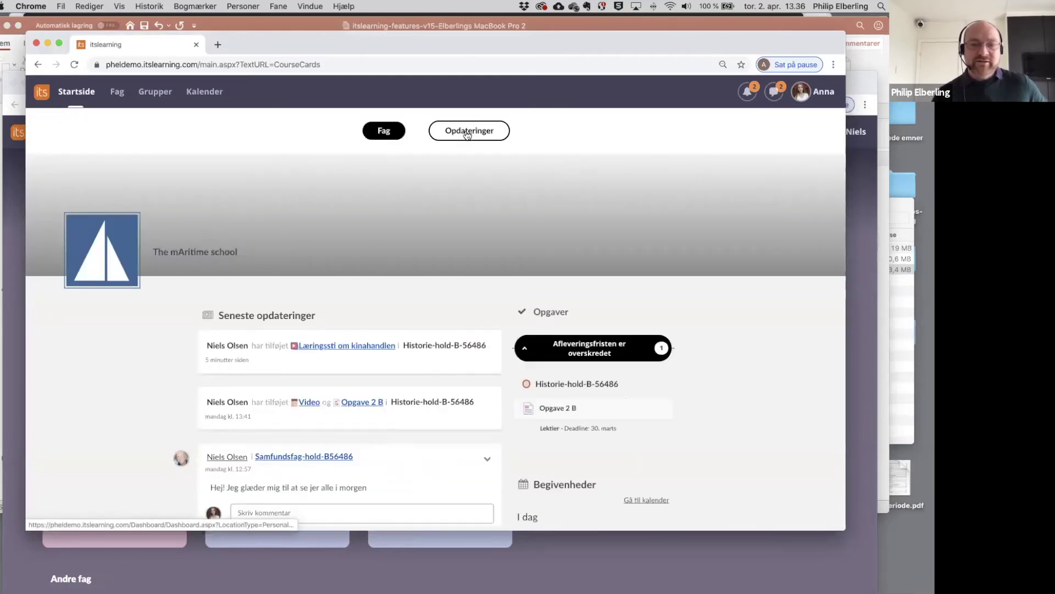
pyautogui.scroll(-5, 434, 257)
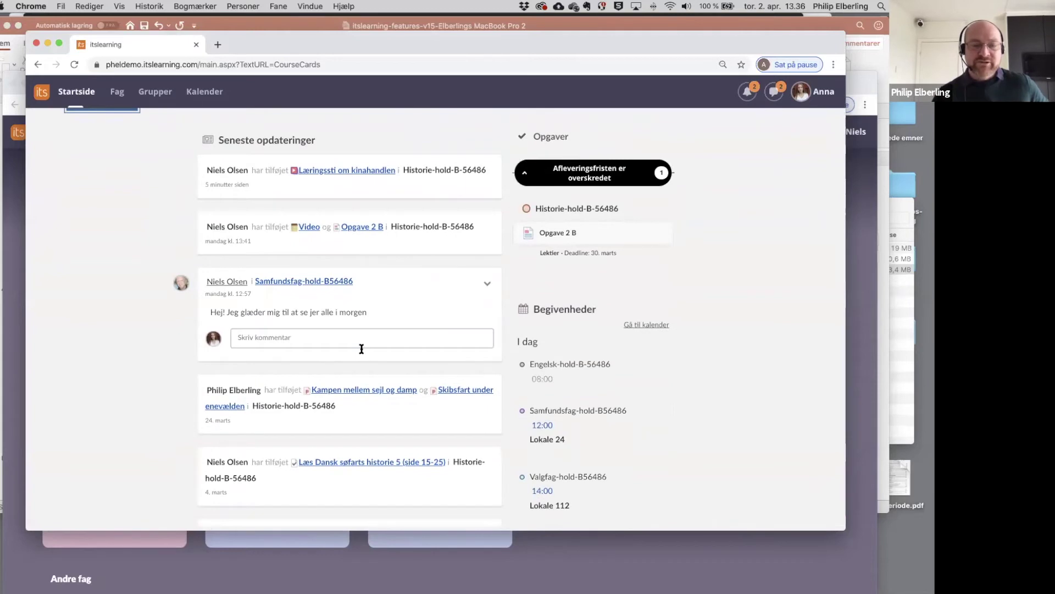
pyautogui.scroll(-1, 370, 330)
pyautogui.scroll(-1, 369, 329)
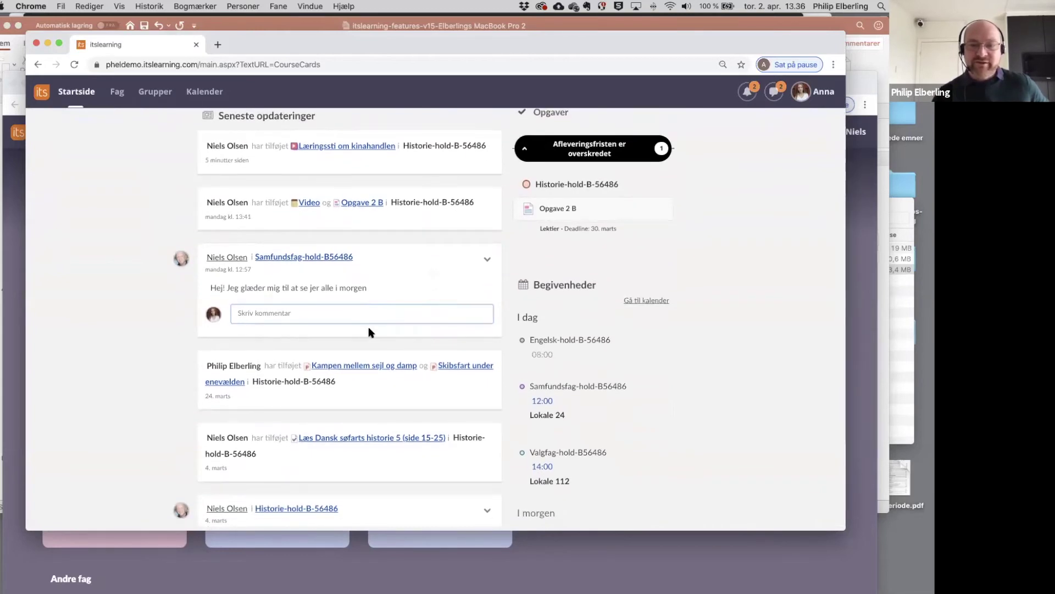
# Collapse and expand the overdue assignments on the student's updates page to show the assignment with its deadline.
pyautogui.scroll(2, 368, 328)
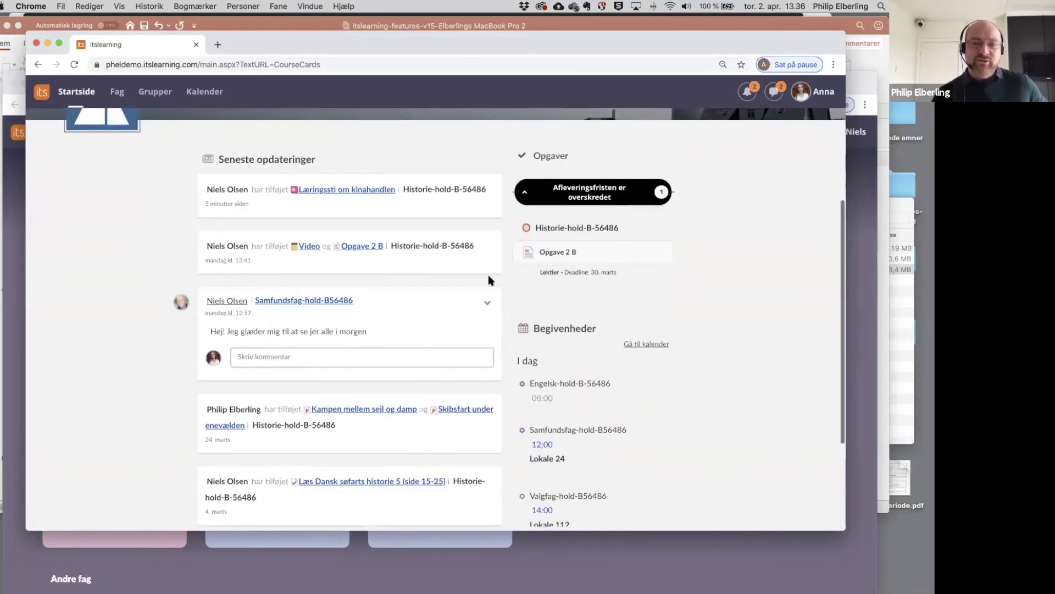
pyautogui.click(649, 197)
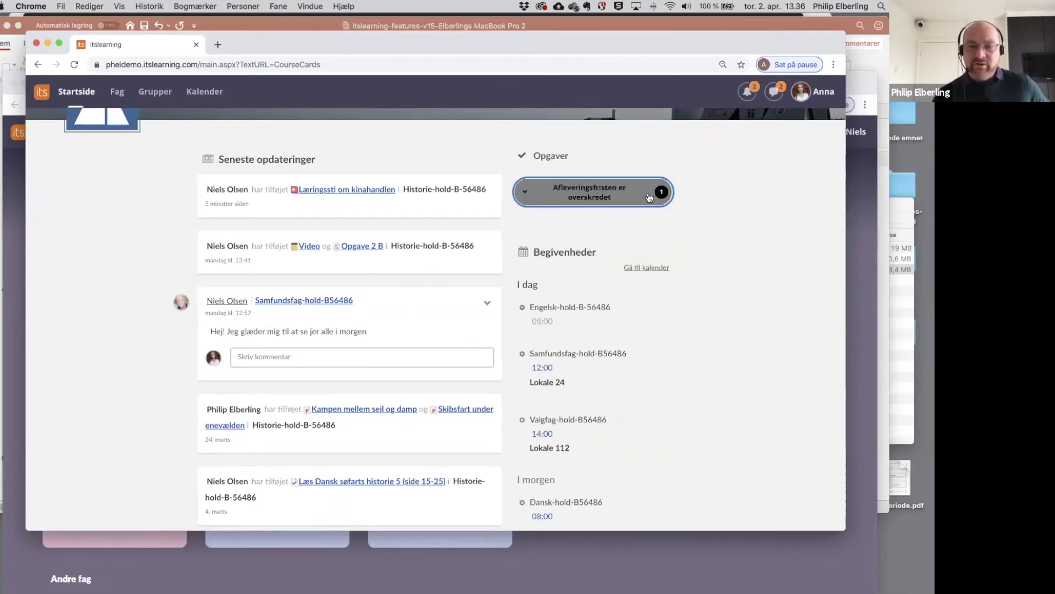
pyautogui.click(649, 195)
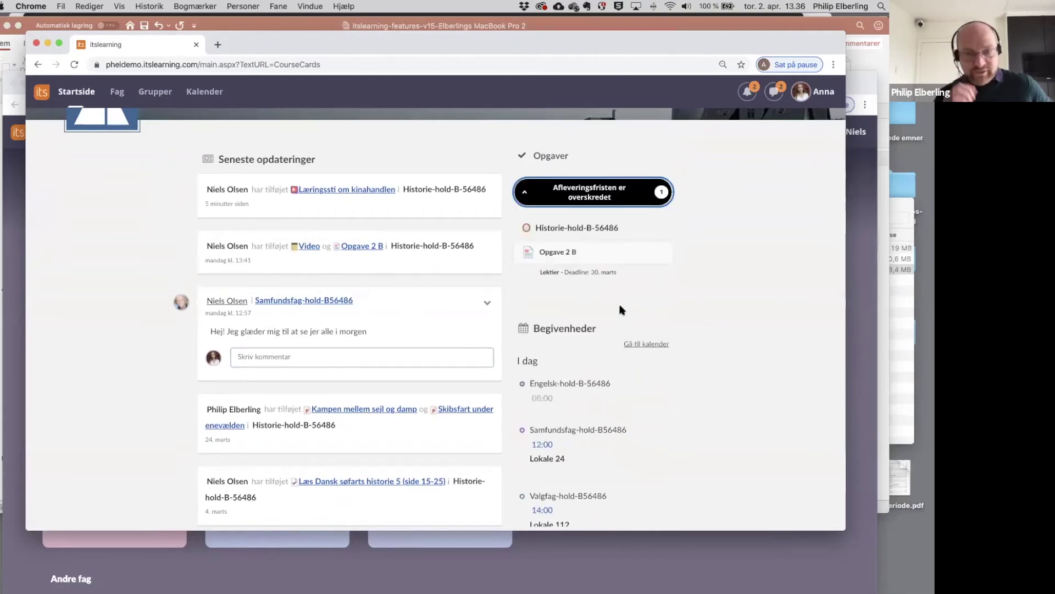
pyautogui.scroll(5, 495, 308)
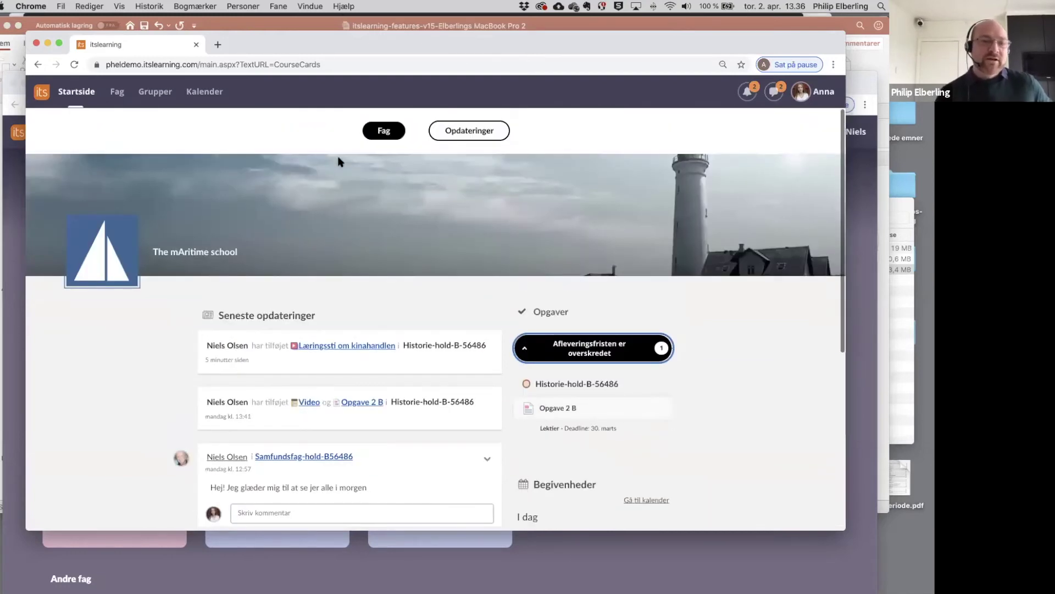
pyautogui.scroll(-1, 333, 165)
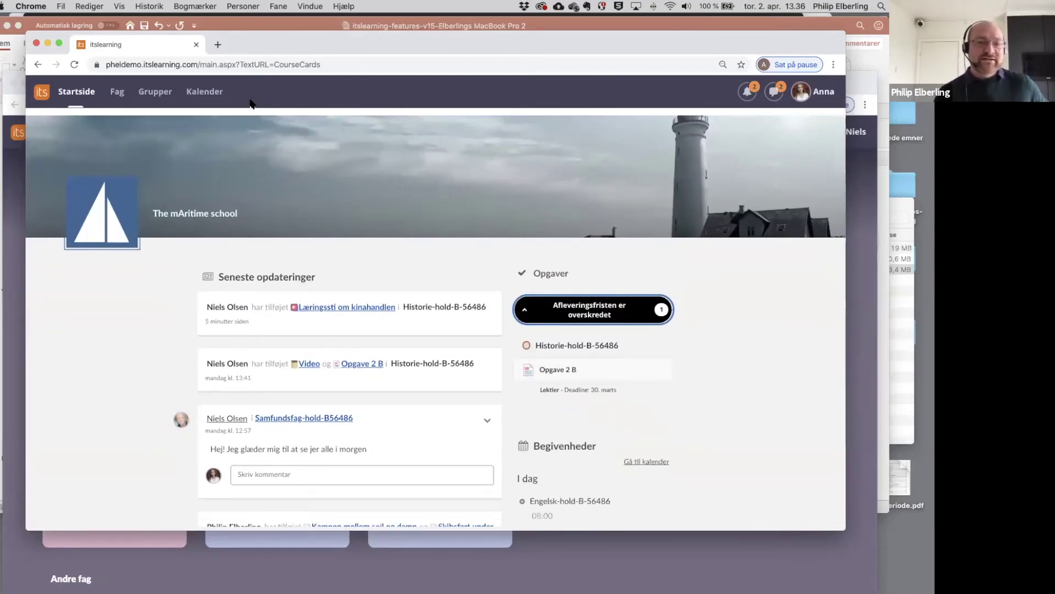
# Open the student's calendar, start a new event on Thursday 2 April at 09:30–10:30 and discard it.
pyautogui.click(209, 91)
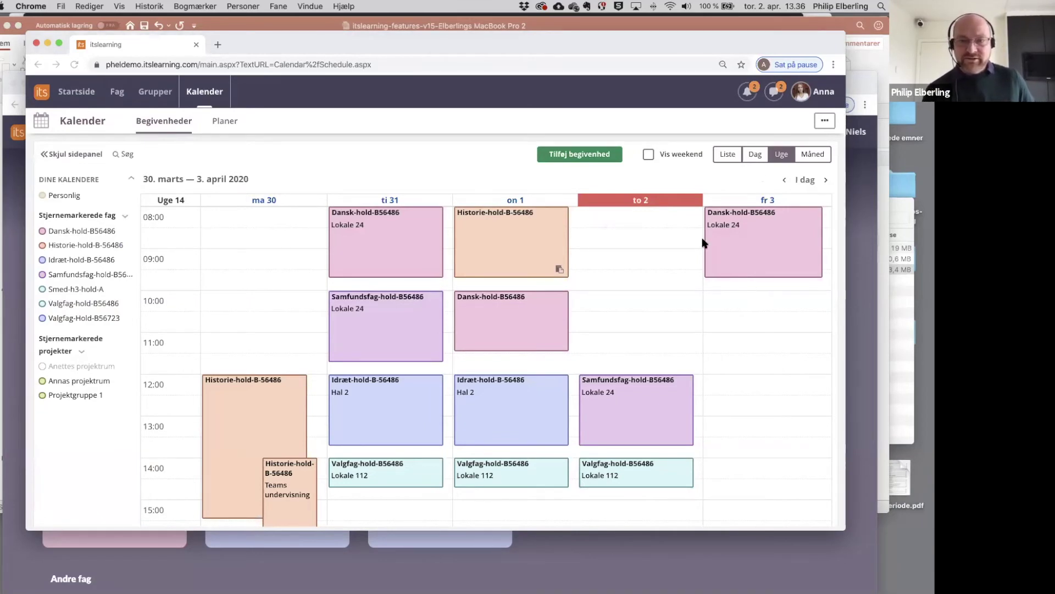
pyautogui.click(609, 273)
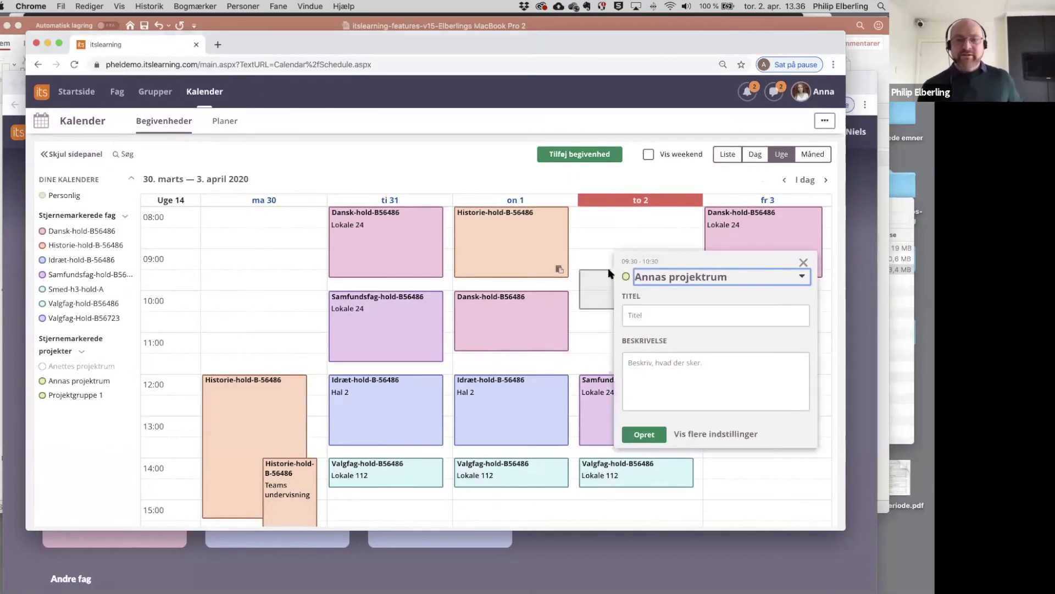
pyautogui.click(605, 247)
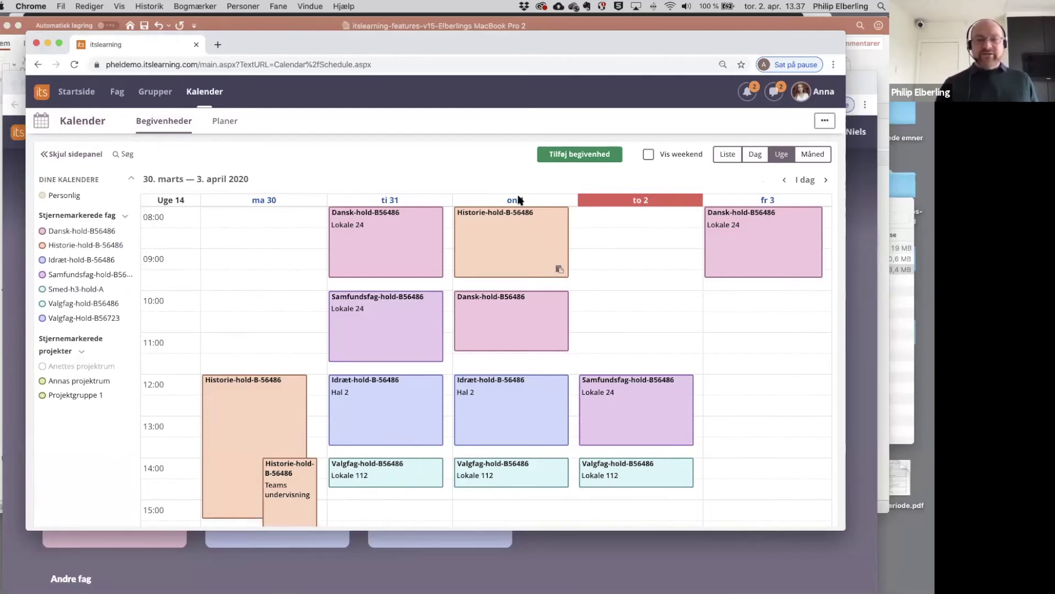
# View the details and resources of the plan attached to the Historie-hold-B-56486 lesson on Wednesday 1 April.
pyautogui.click(560, 270)
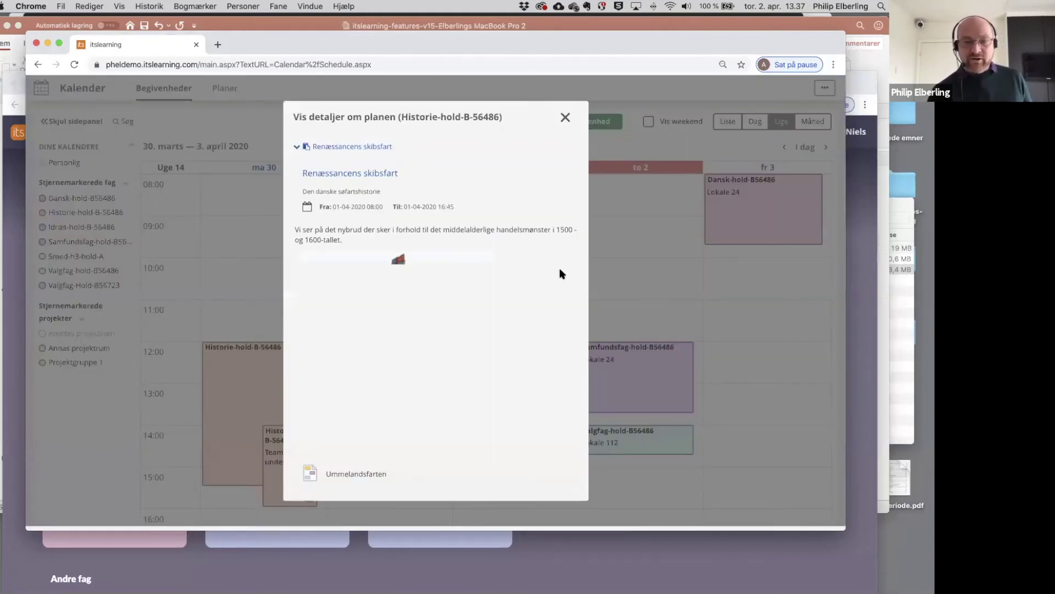
pyautogui.scroll(-3, 480, 331)
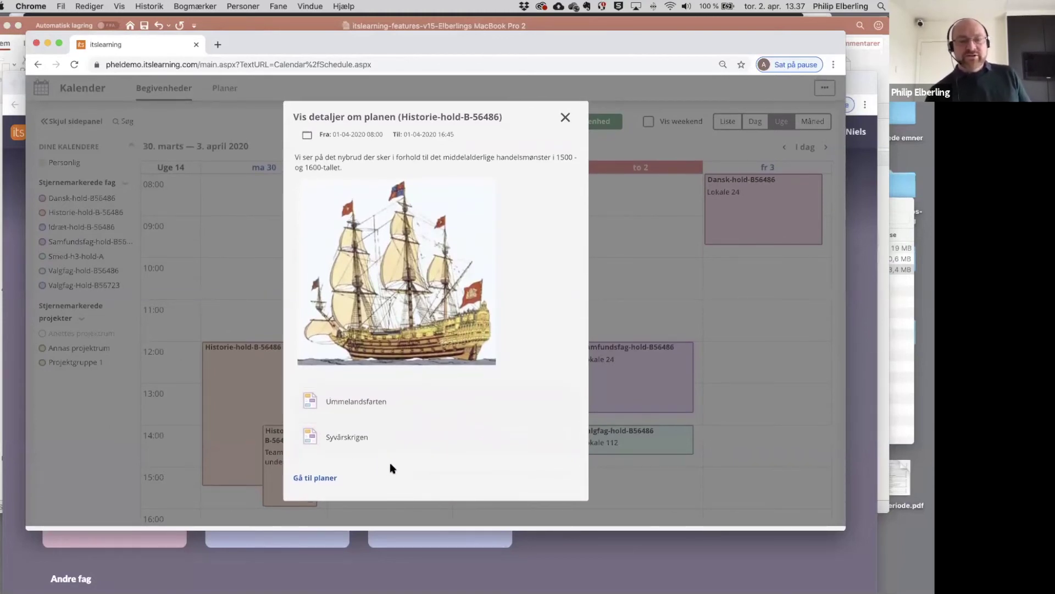
pyautogui.scroll(3, 390, 464)
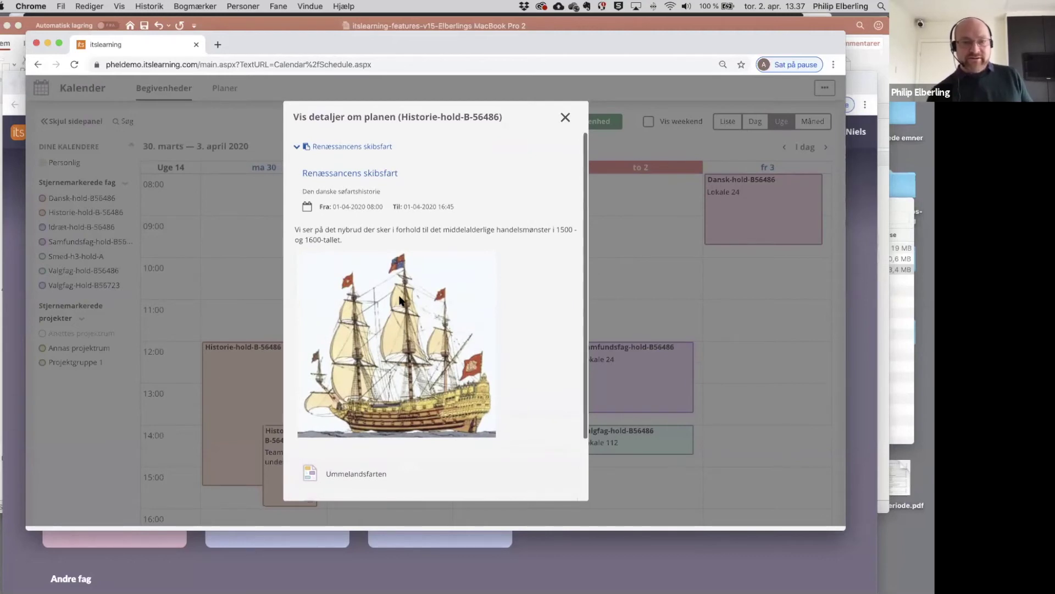
pyautogui.scroll(-2, 392, 311)
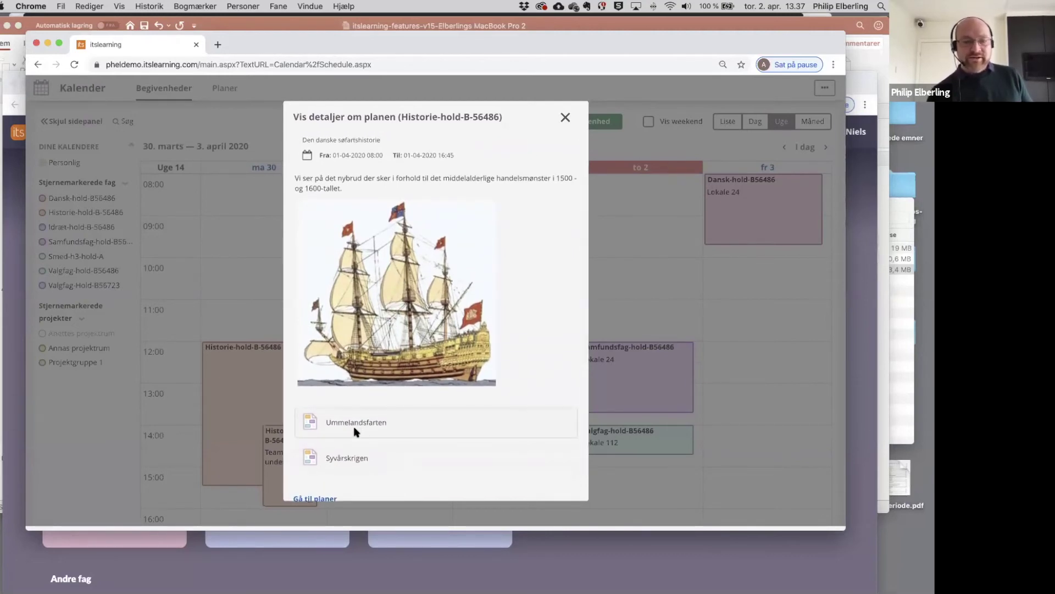
pyautogui.scroll(-1, 380, 393)
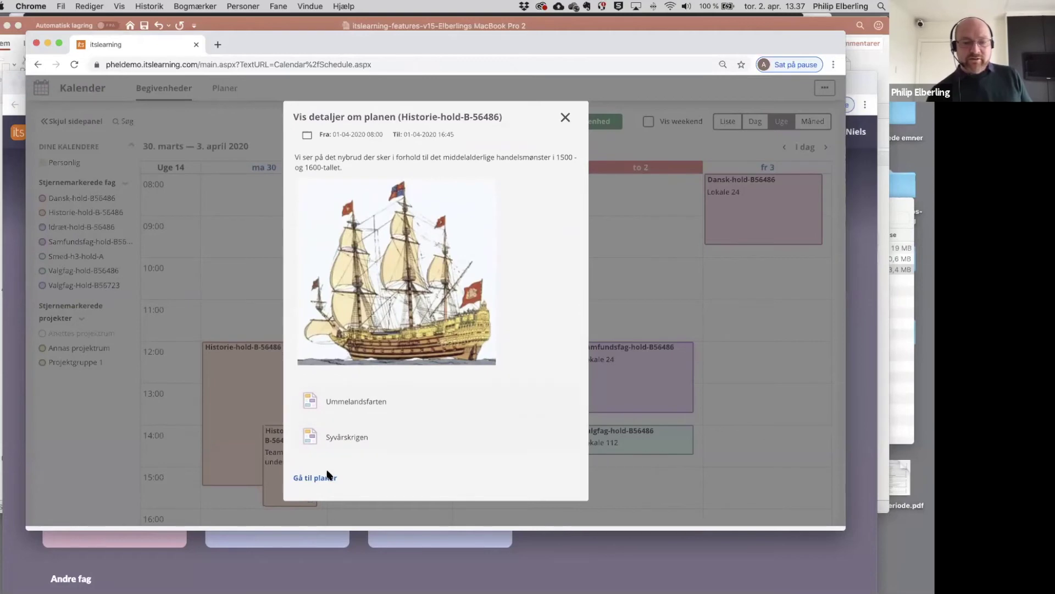
# Go from the plan details to the Historie-hold-B-56486 plans and collapse the "Den danske søfartshistorie" topic.
pyautogui.click(326, 477)
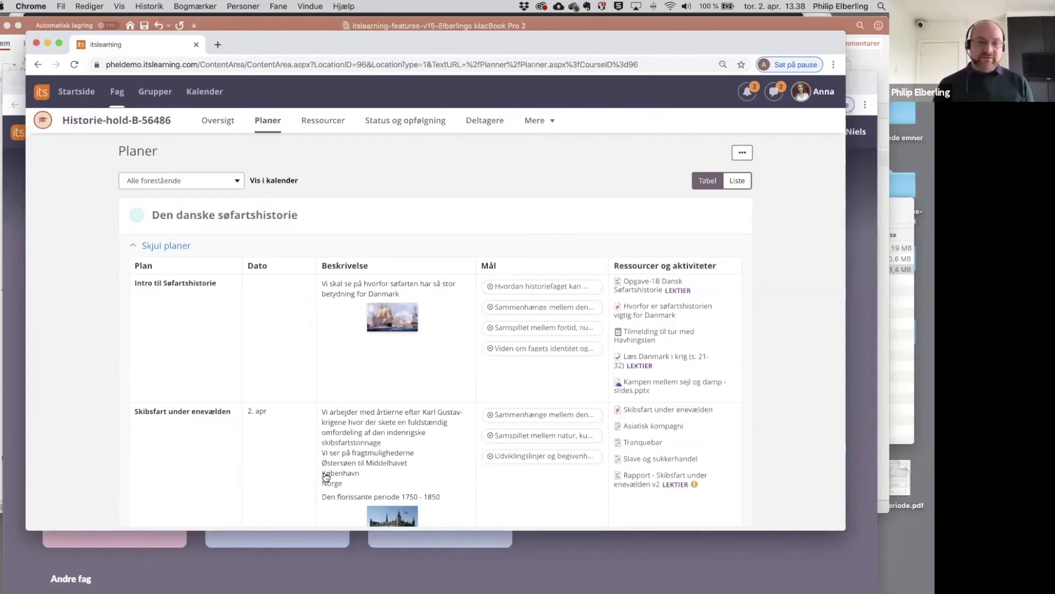
pyautogui.click(181, 253)
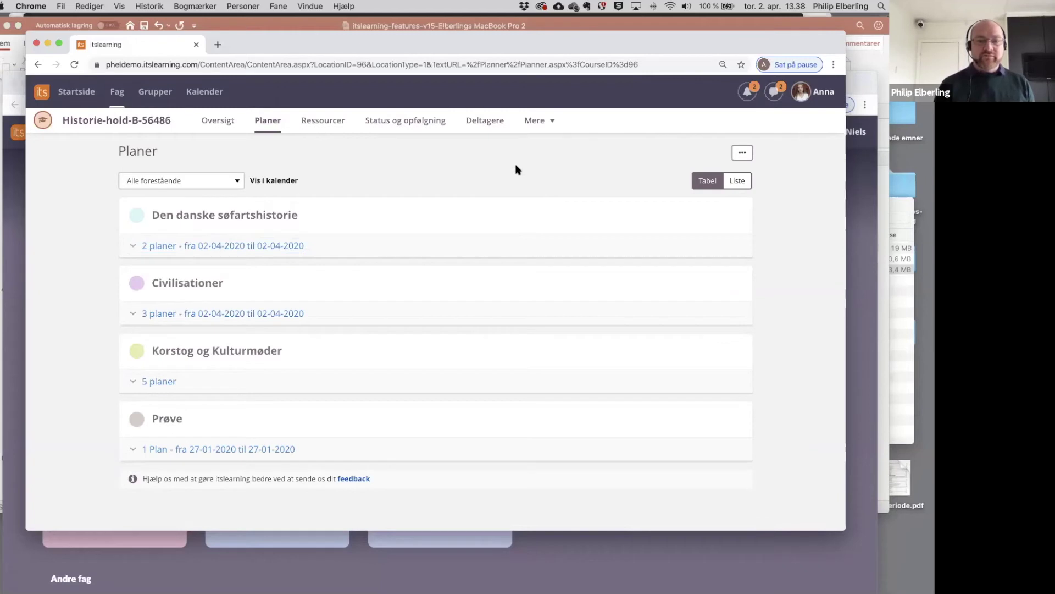
pyautogui.click(549, 122)
pyautogui.click(790, 148)
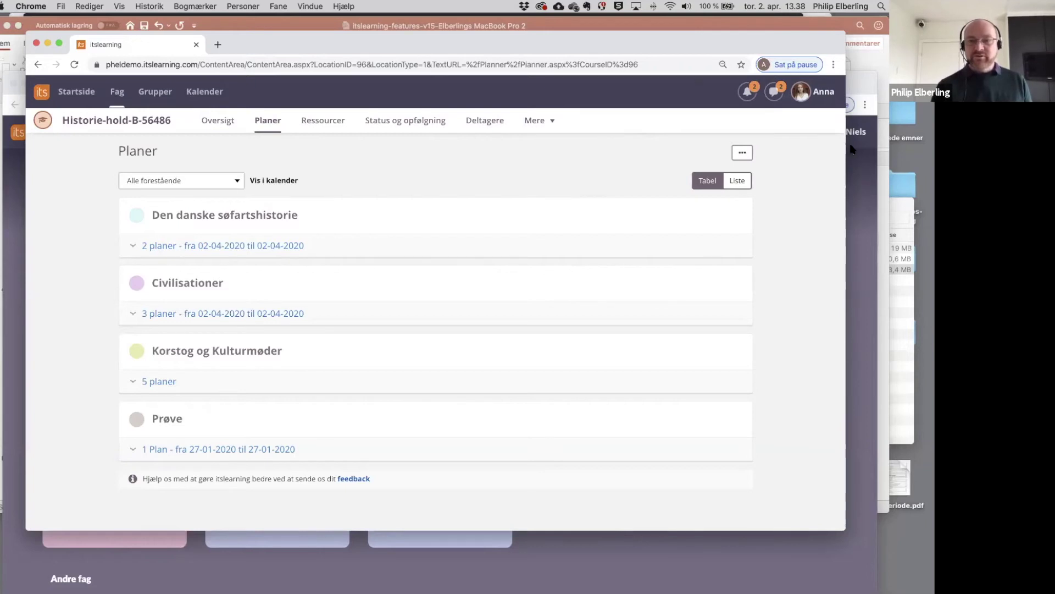
# Switch to the teacher's browser window, open the participants of Historie-hold-B-56486 and show the form for adding participants.
pyautogui.click(852, 149)
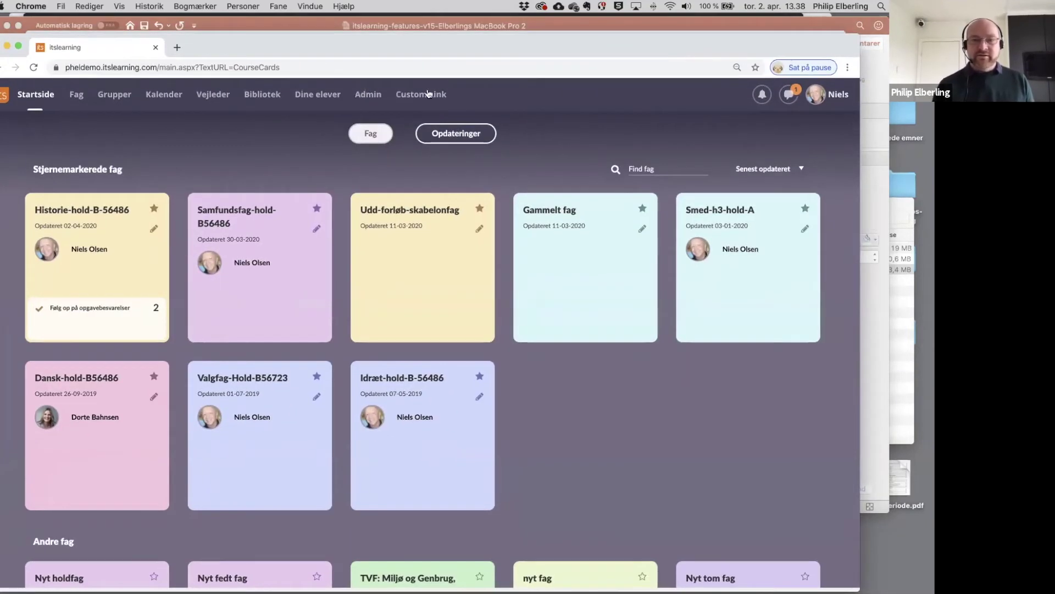
pyautogui.click(133, 219)
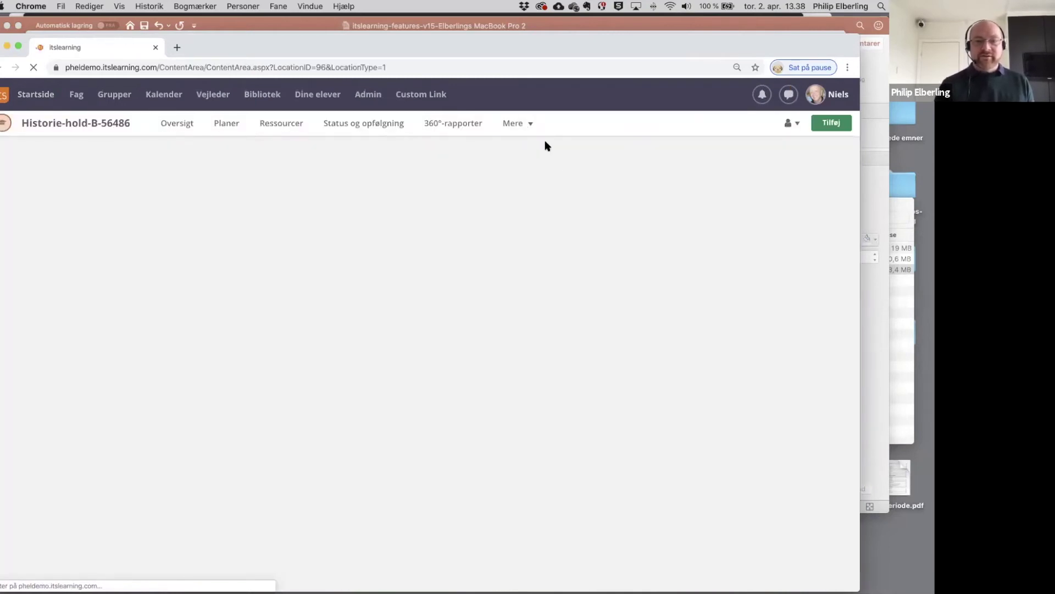
pyautogui.click(519, 124)
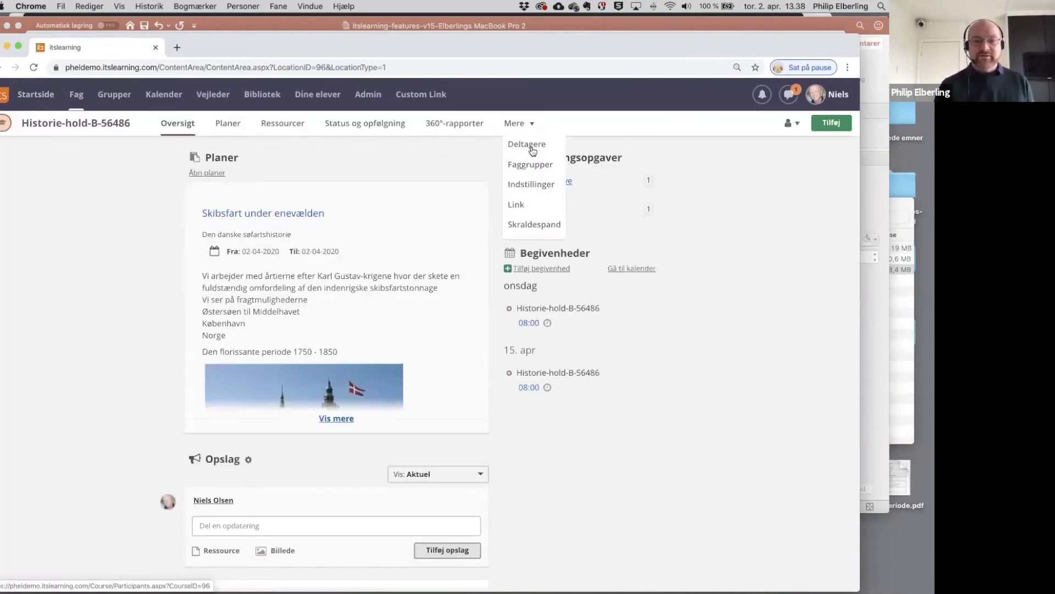
pyautogui.click(531, 145)
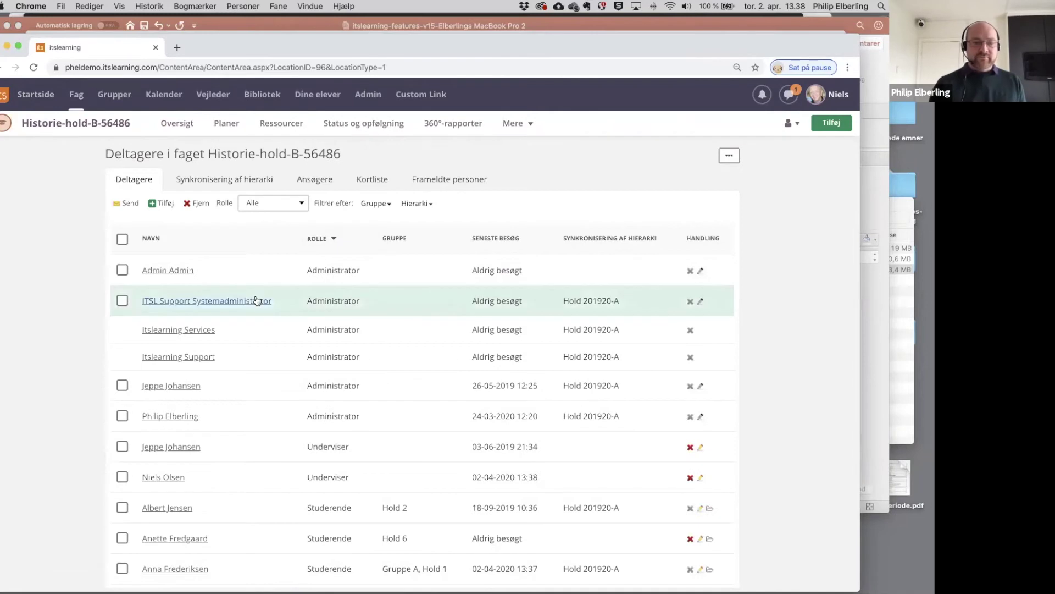
pyautogui.click(158, 203)
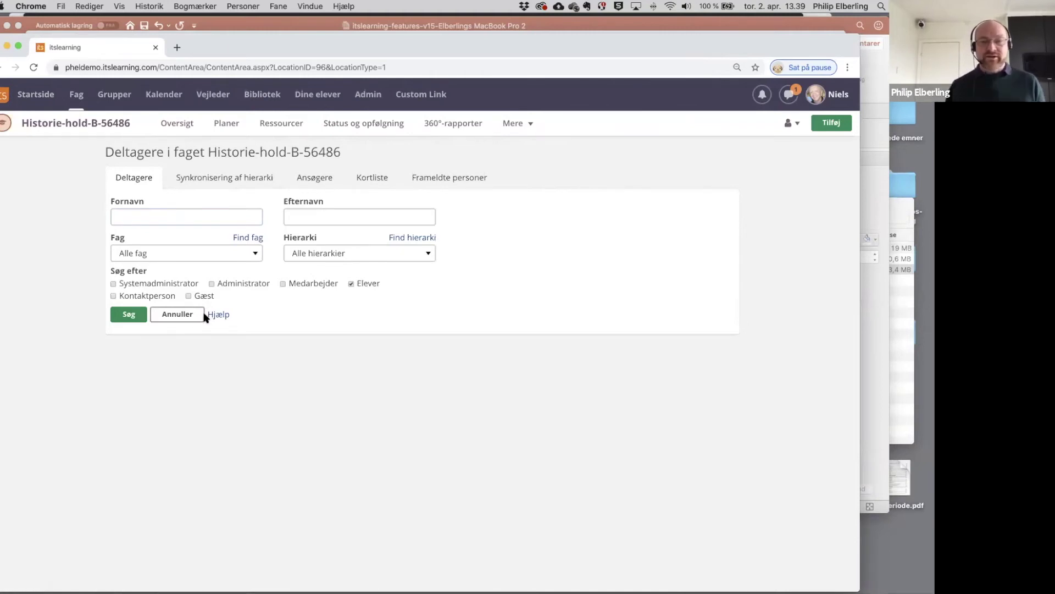
# Open the plans of Historie-hold-B-56486 and look through all its topics from the teacher's view.
pyautogui.click(224, 124)
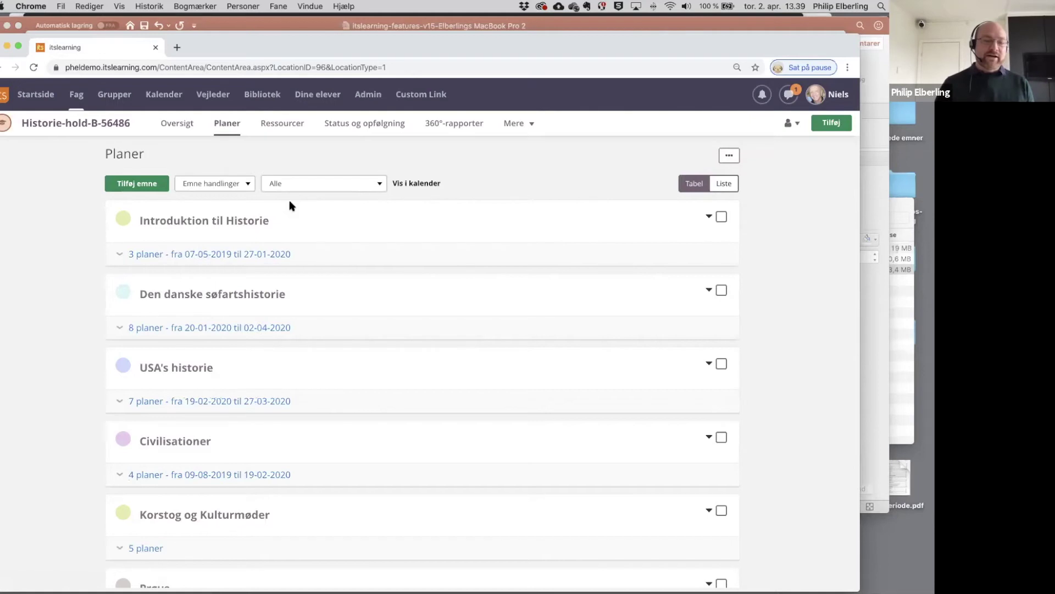
pyautogui.scroll(-1, 281, 312)
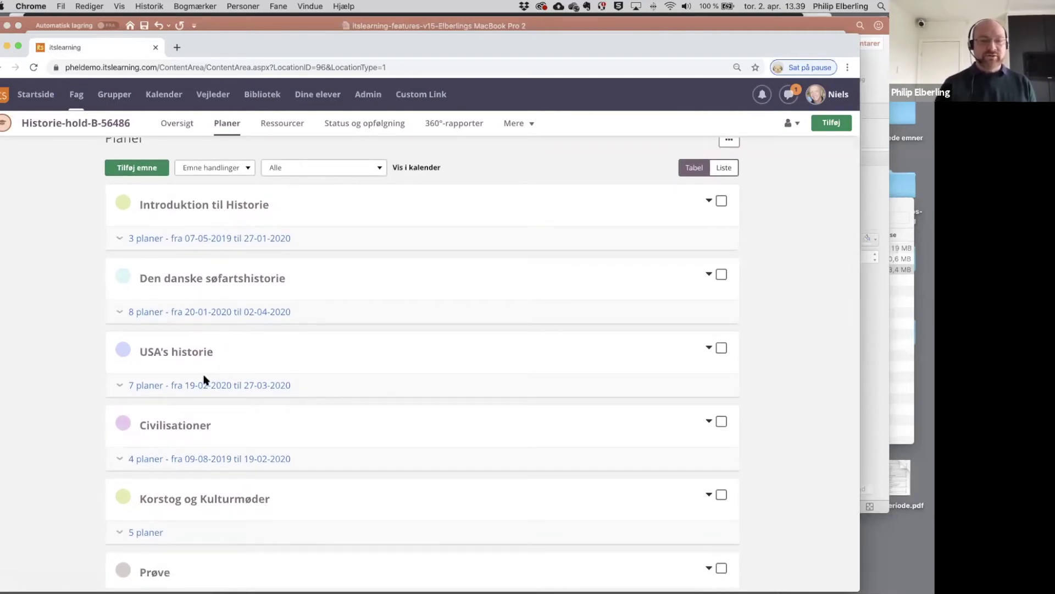
pyautogui.scroll(-1, 244, 471)
pyautogui.scroll(2, 243, 472)
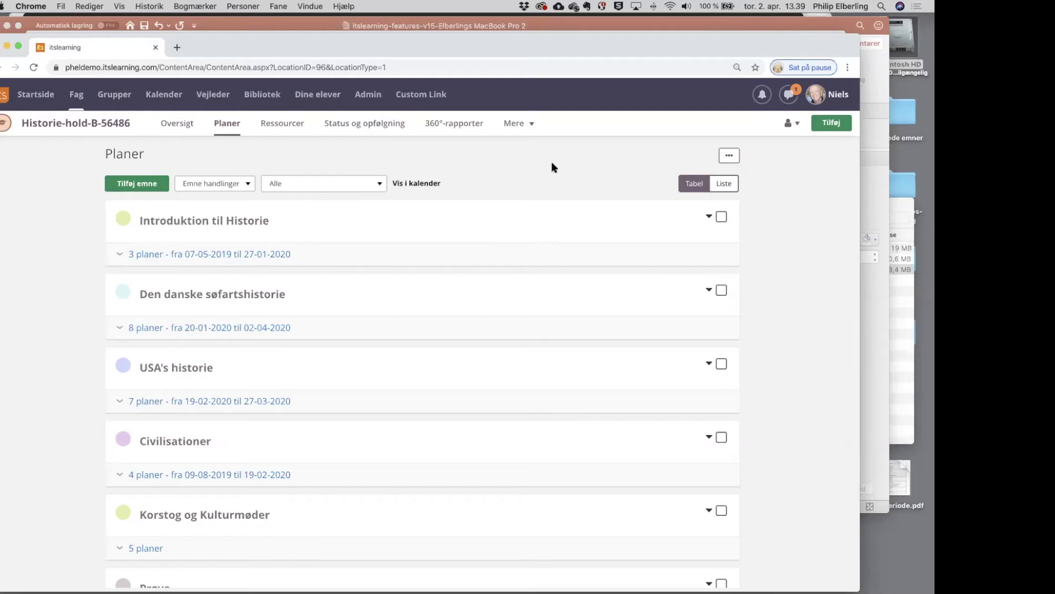
# Filter the teacher's course list to archived courses and select Historie-3-år-skabelon to point out the unarchive option.
pyautogui.click(81, 97)
pyautogui.click(177, 297)
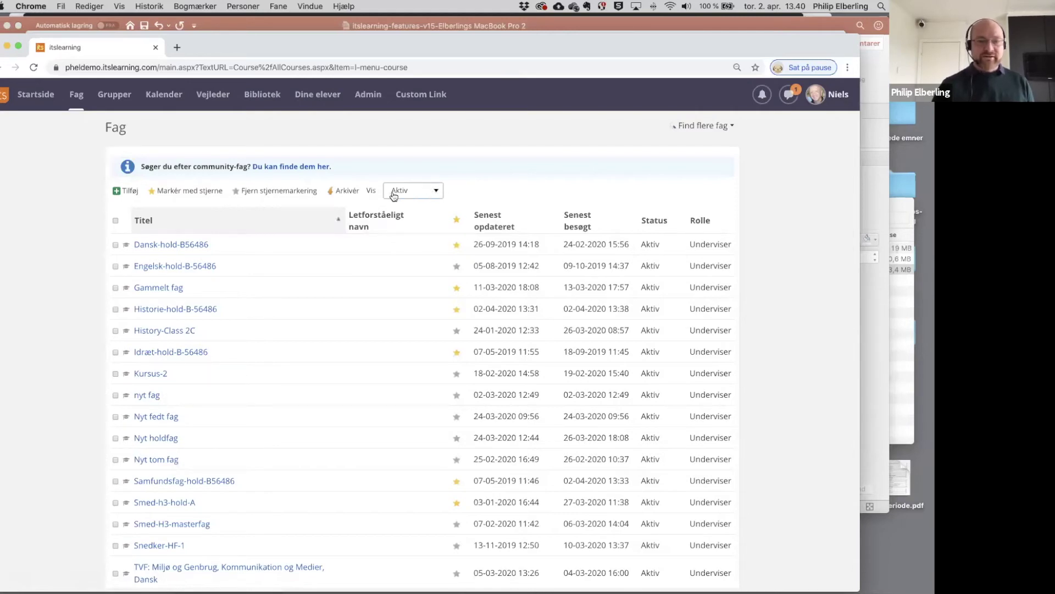
pyautogui.click(427, 191)
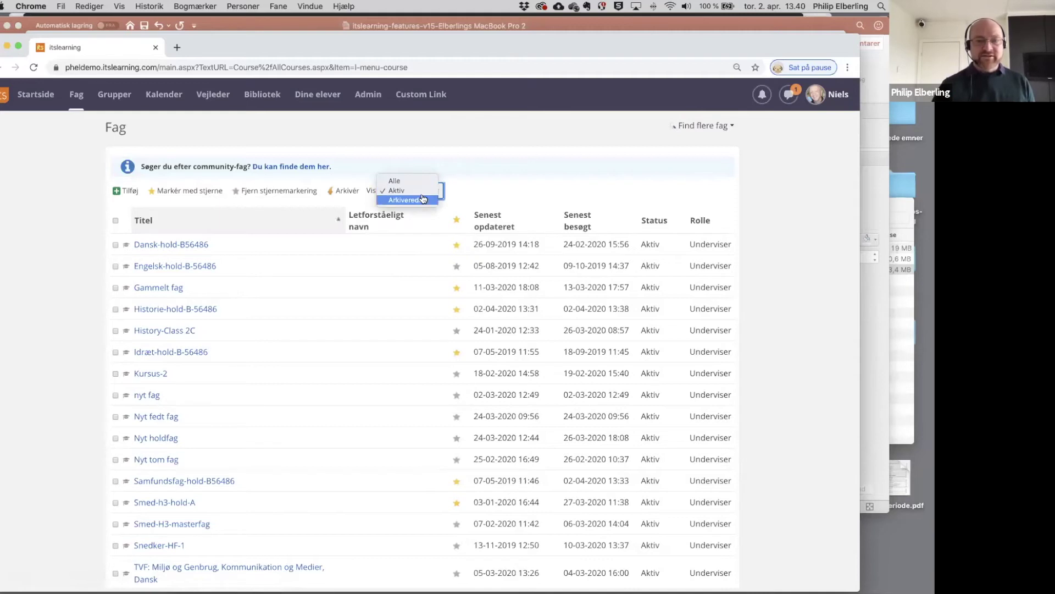
pyautogui.click(421, 199)
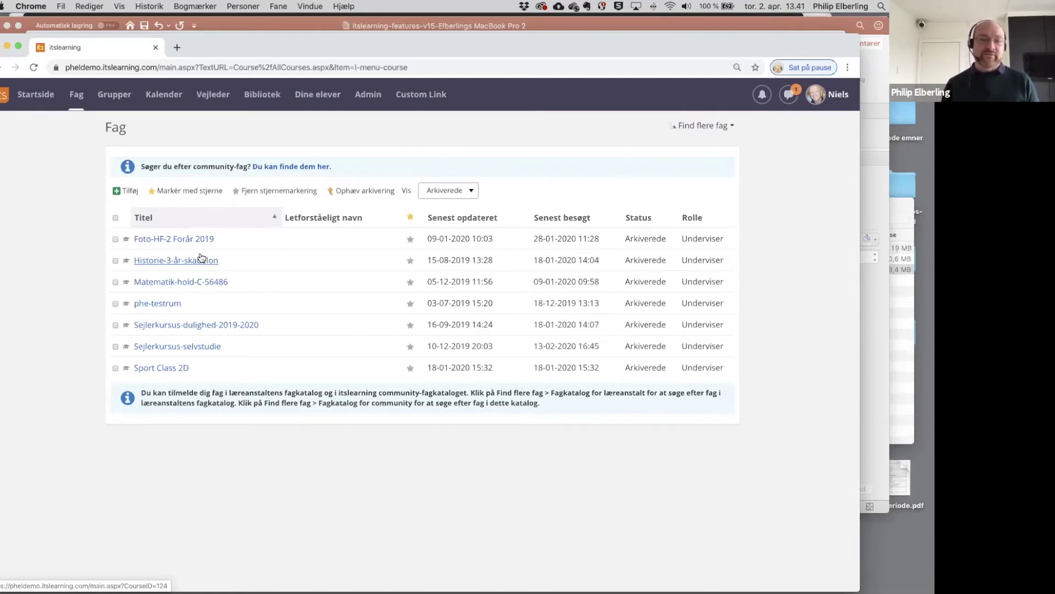
pyautogui.click(116, 260)
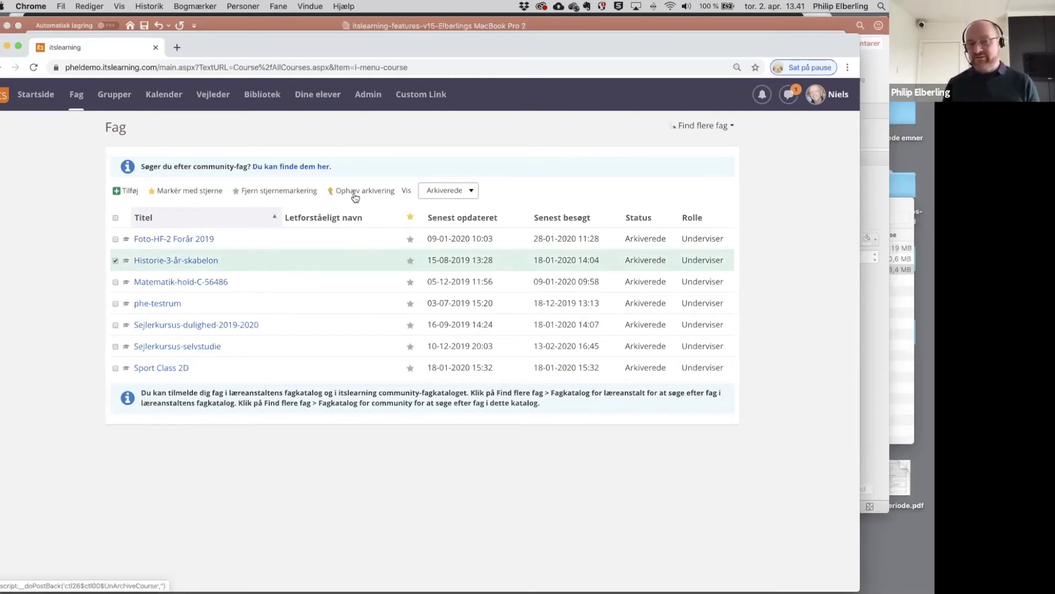
# Return to the start page, open Historie-hold-B-56486 and view the content types that can be added to the course.
pyautogui.click(47, 97)
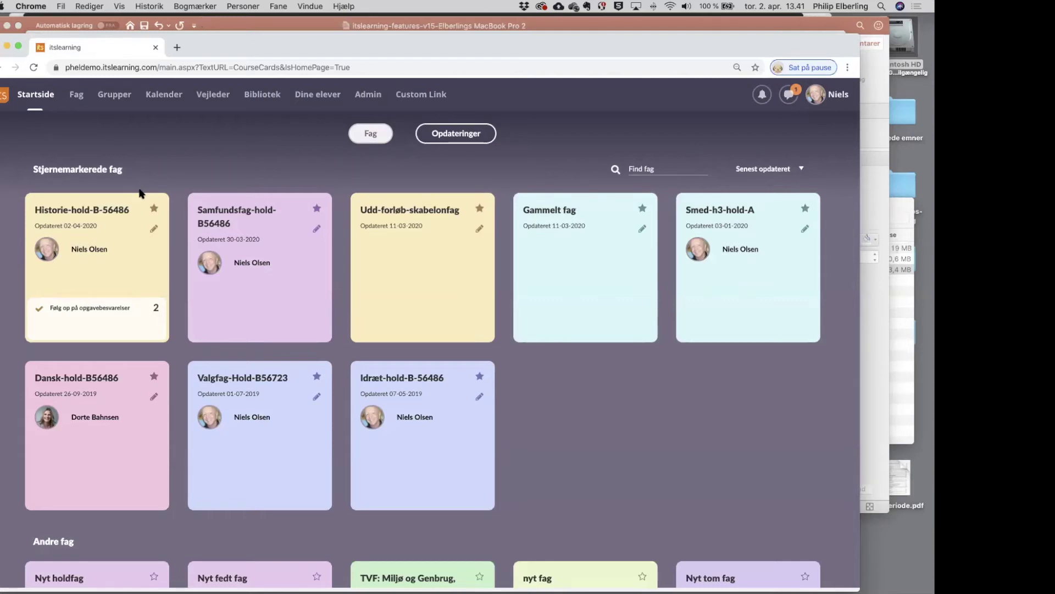
pyautogui.click(124, 220)
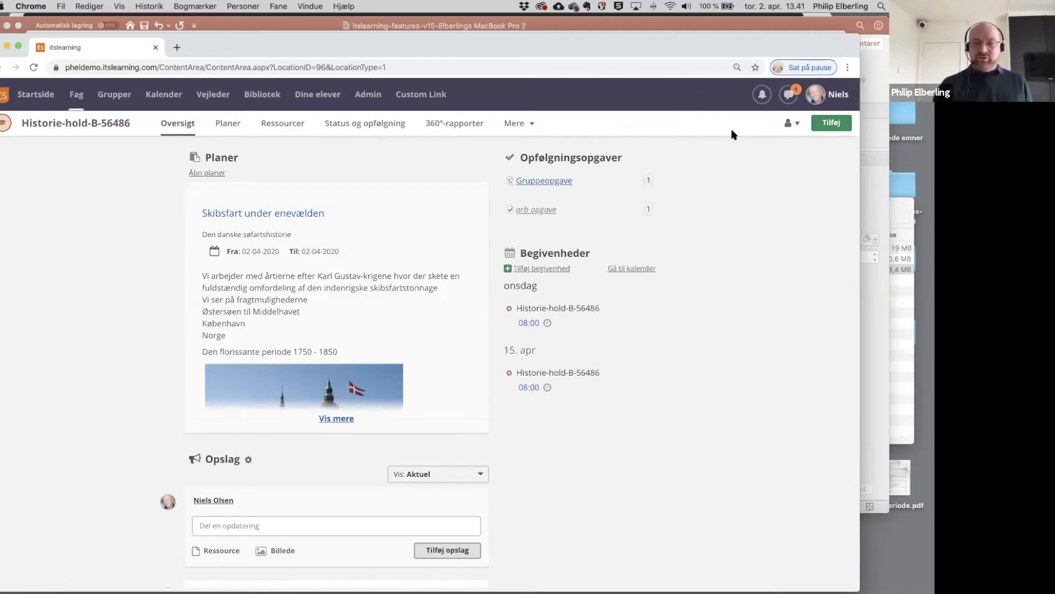
pyautogui.click(824, 125)
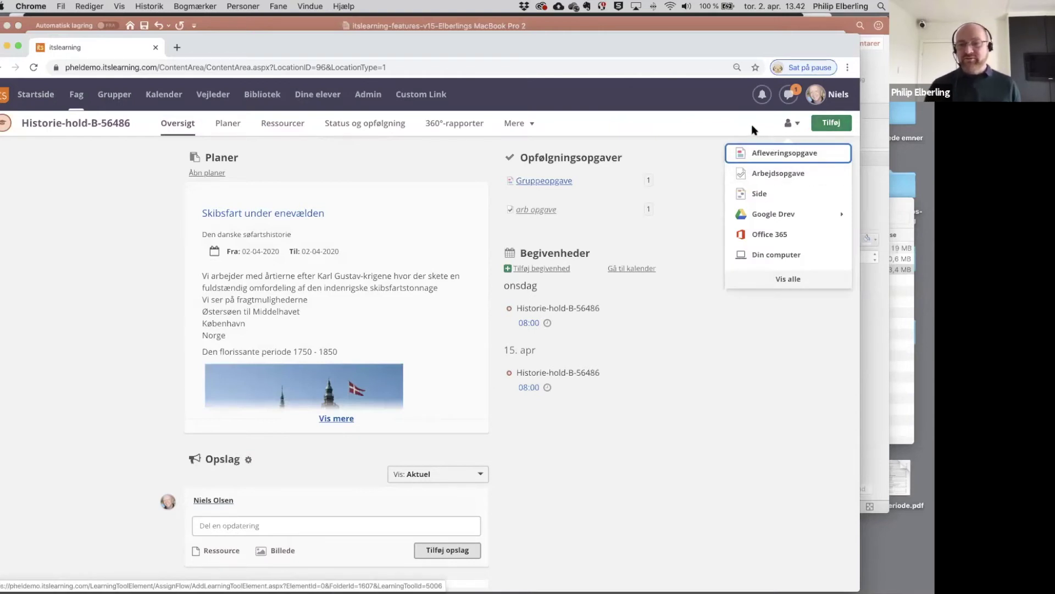
pyautogui.click(709, 126)
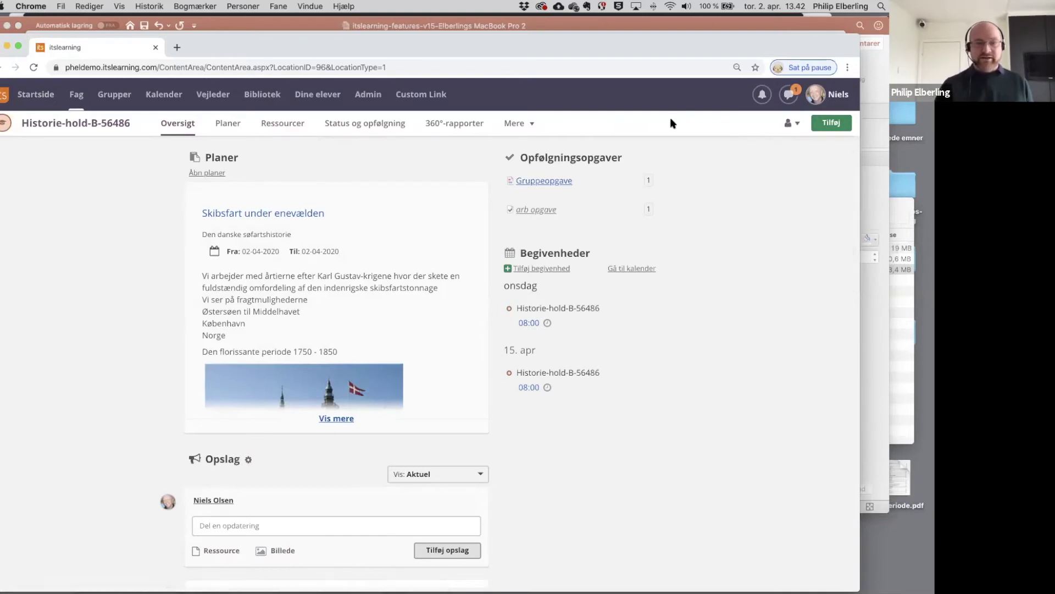
# Open the course plans and expand the "Introduktion til Historie" topic to show its plans with goals and resources.
pyautogui.click(233, 124)
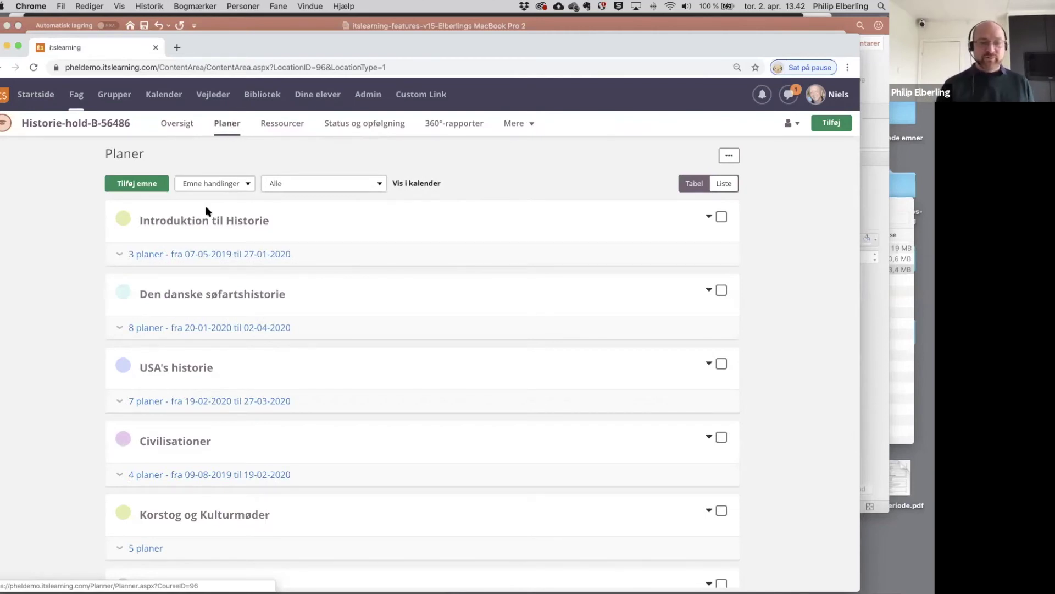
pyautogui.click(222, 253)
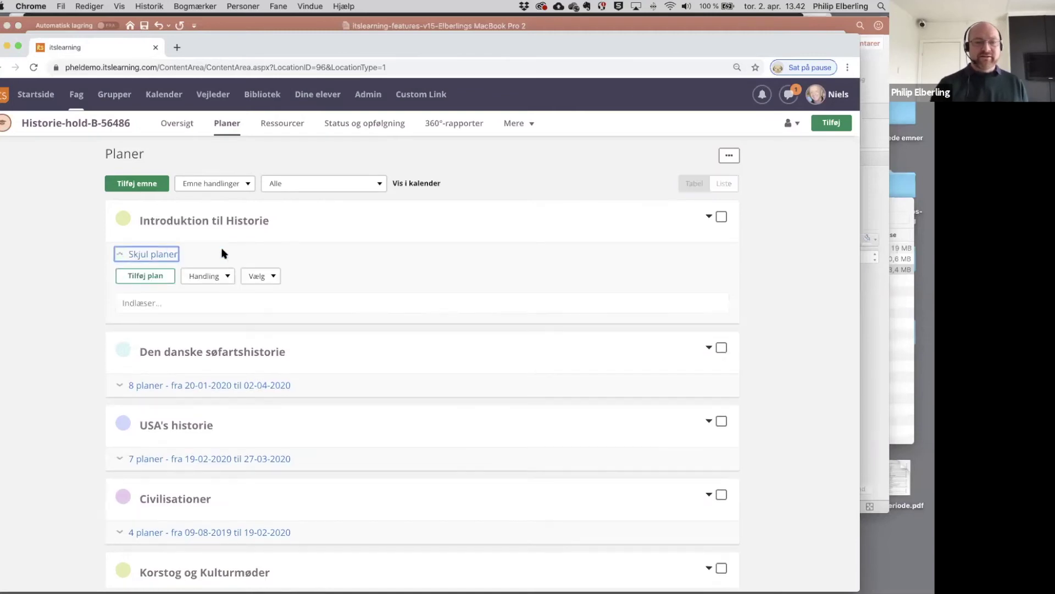
pyautogui.click(364, 223)
pyautogui.click(489, 268)
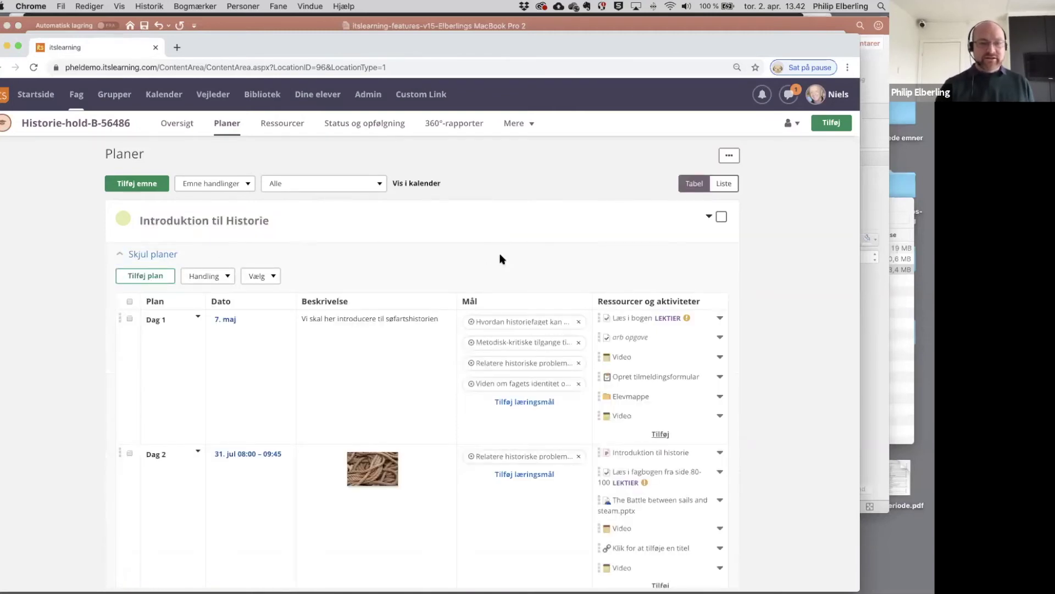
pyautogui.scroll(-3, 500, 258)
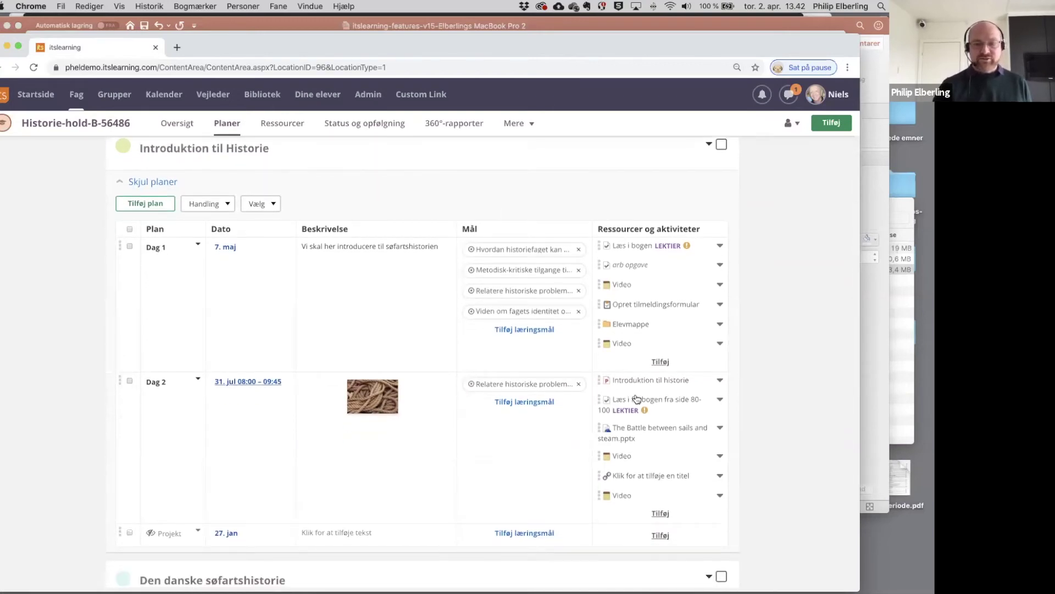
# Review all resource and activity types that can be added to the Dag 1 plan, and close the selection without adding any.
pyautogui.click(661, 363)
pyautogui.moveTo(662, 387)
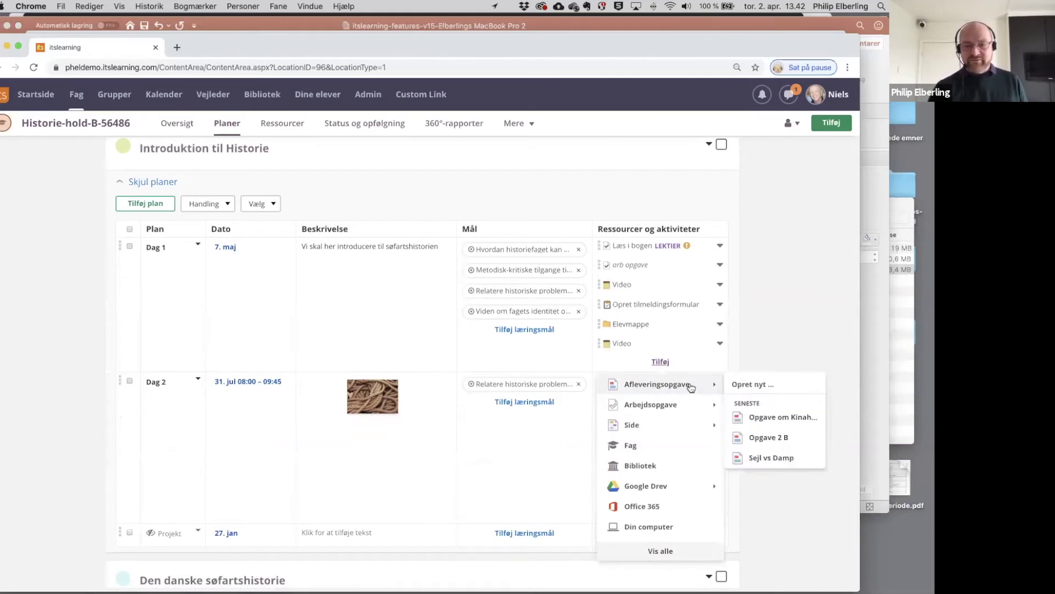
pyautogui.moveTo(681, 408)
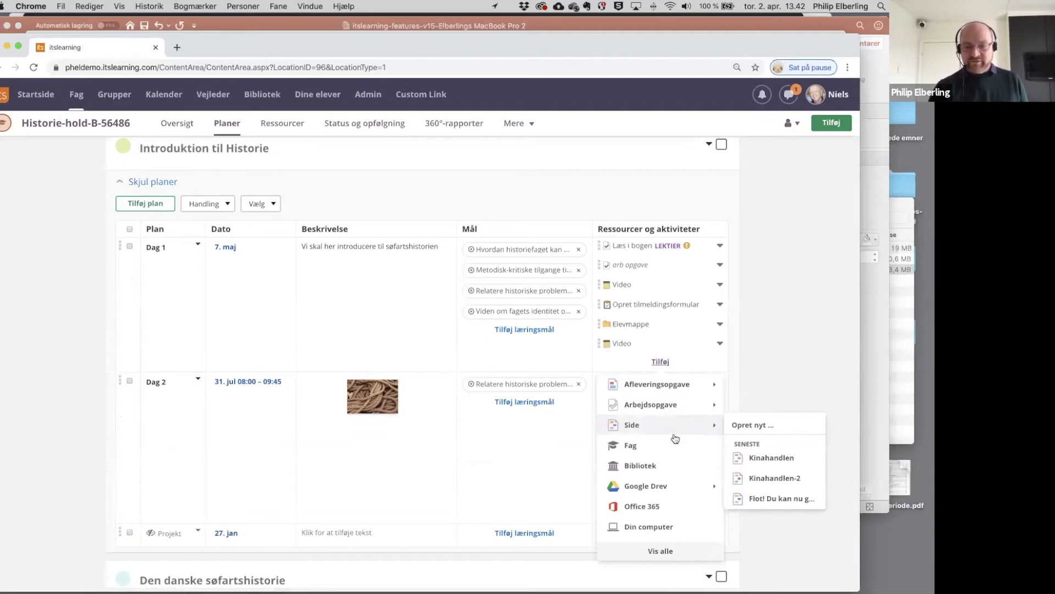
pyautogui.click(656, 551)
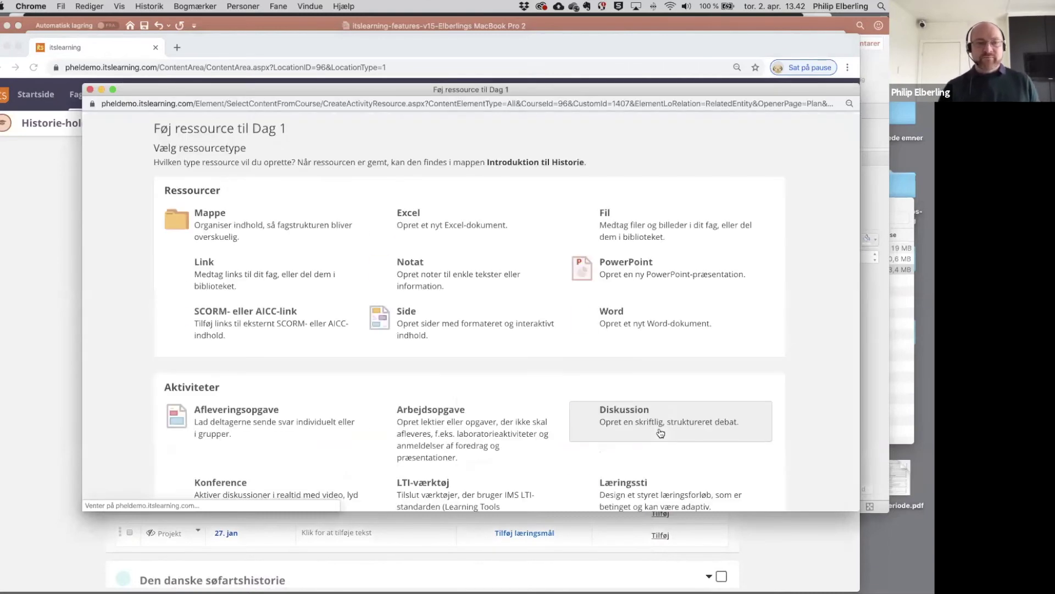
pyautogui.scroll(-3, 660, 432)
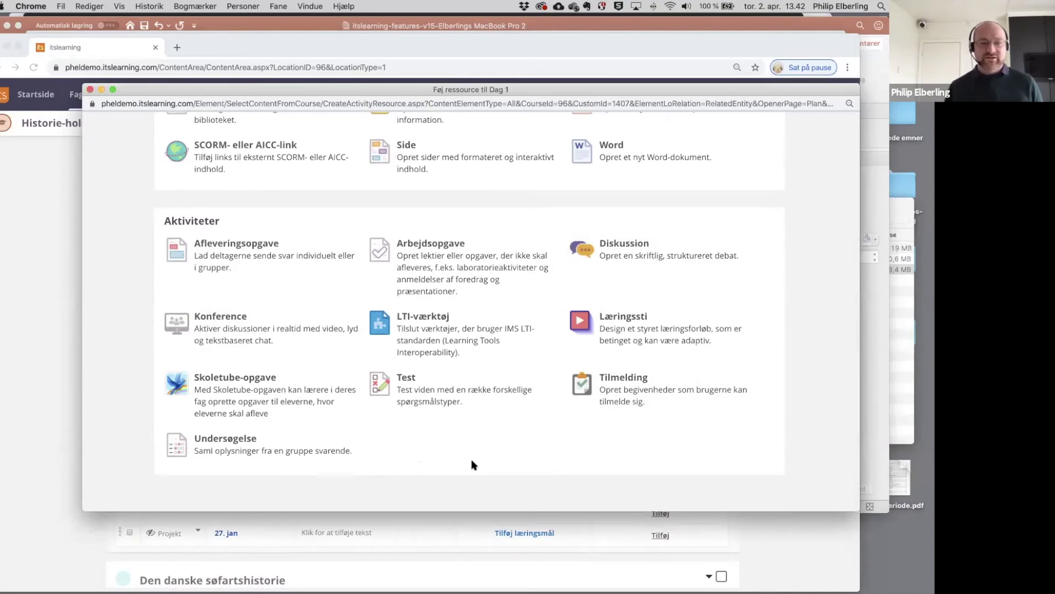
pyautogui.scroll(5, 474, 466)
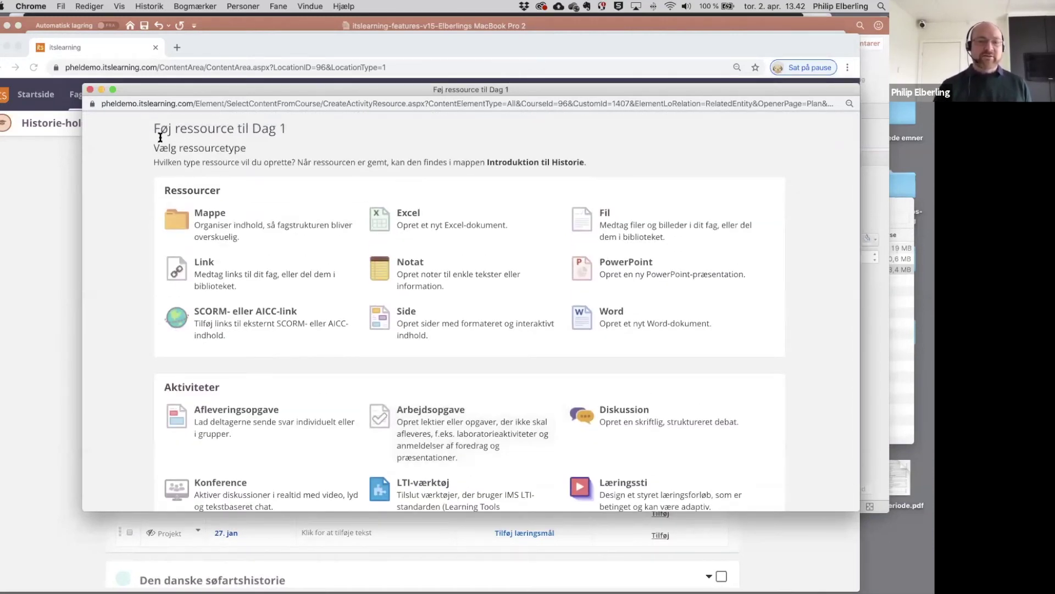
pyautogui.click(91, 89)
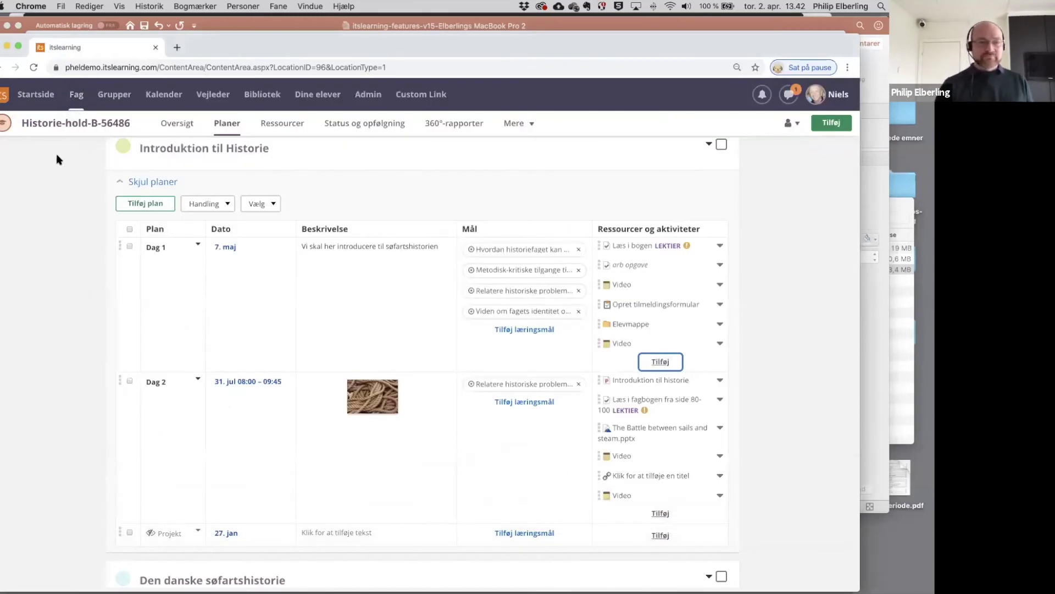
# Leave the plans for the course overview, switch to the PowerPoint presentation, start the slide show at the Quiz slide and play its video.
pyautogui.click(181, 126)
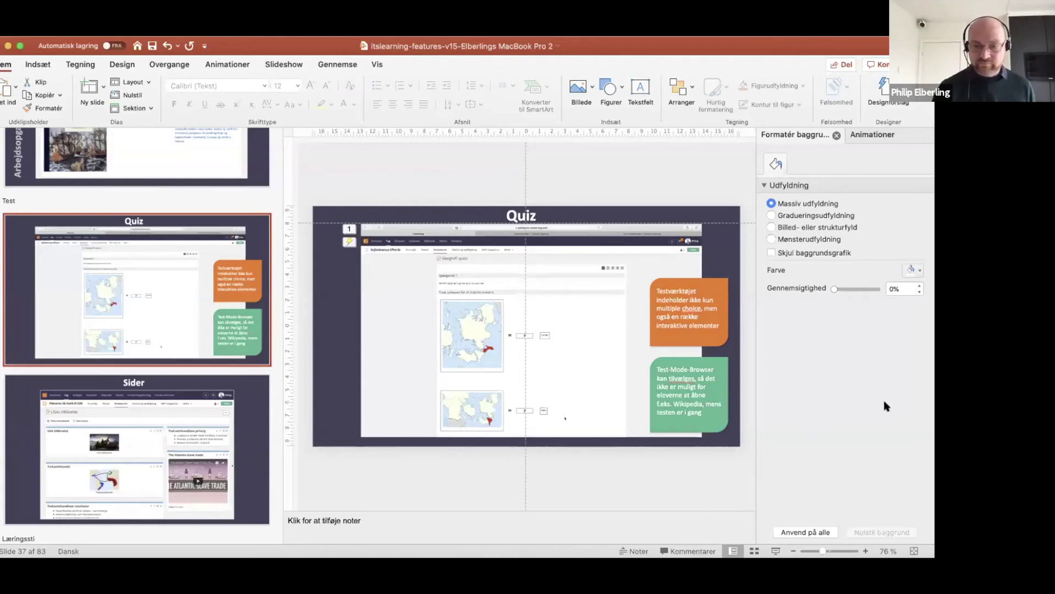
pyautogui.click(774, 552)
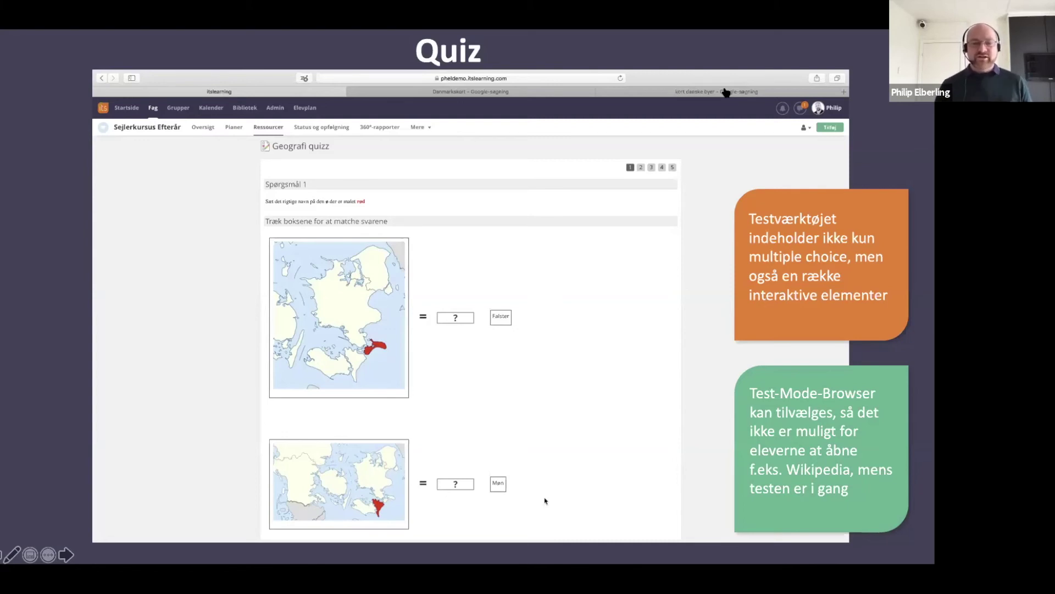
pyautogui.moveTo(672, 386)
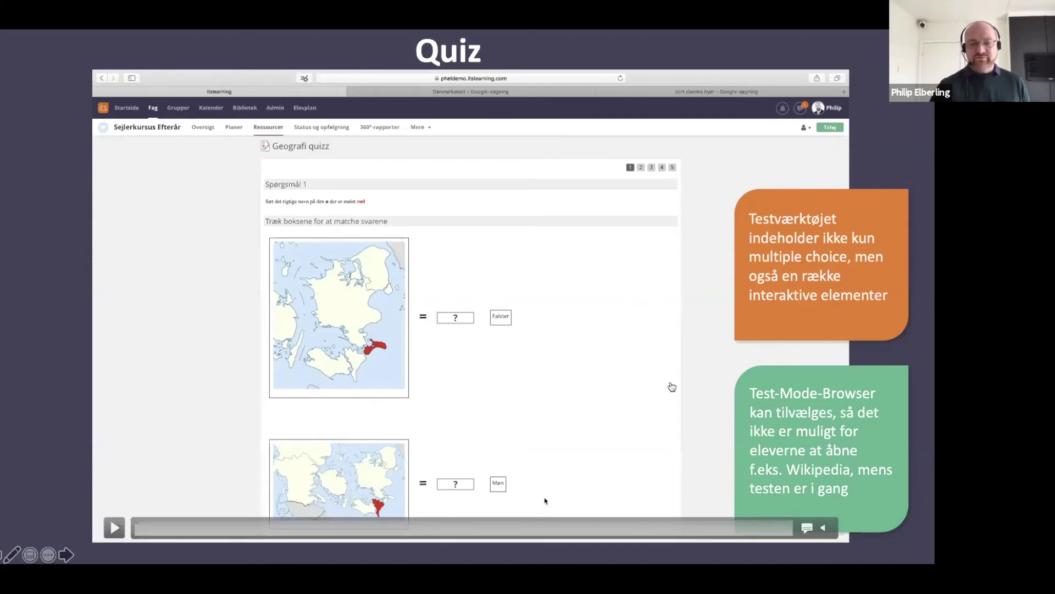
pyautogui.click(672, 386)
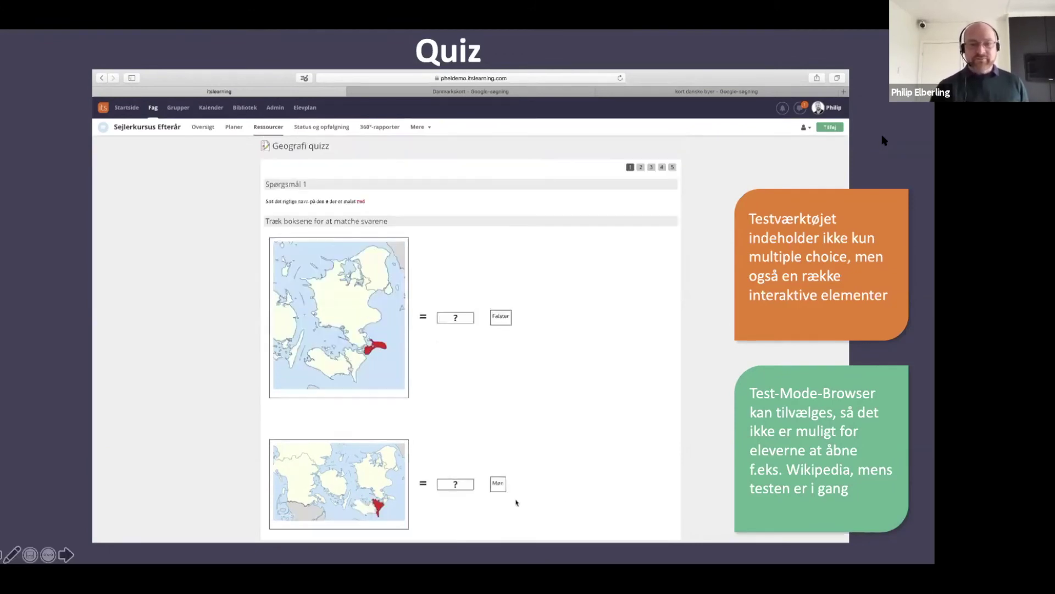
# Advance the slide show through the Sider and Læringssti slides to the recorded demo of the Historie-hold-B-56486 plans.
pyautogui.press('Right')
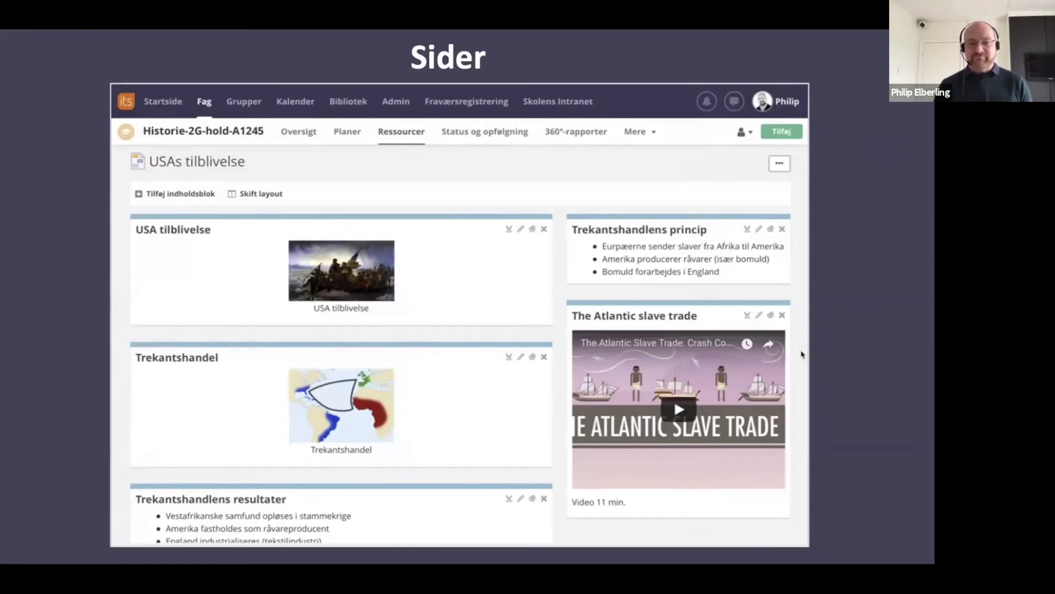
pyautogui.moveTo(454, 351); pyautogui.dragTo(417, 341)
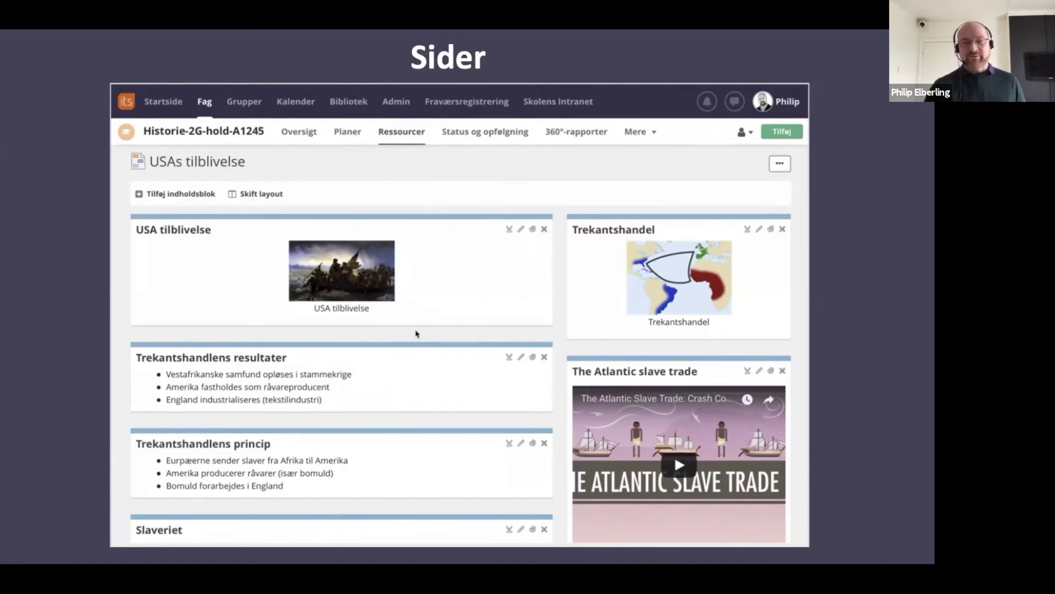
pyautogui.press('Right')
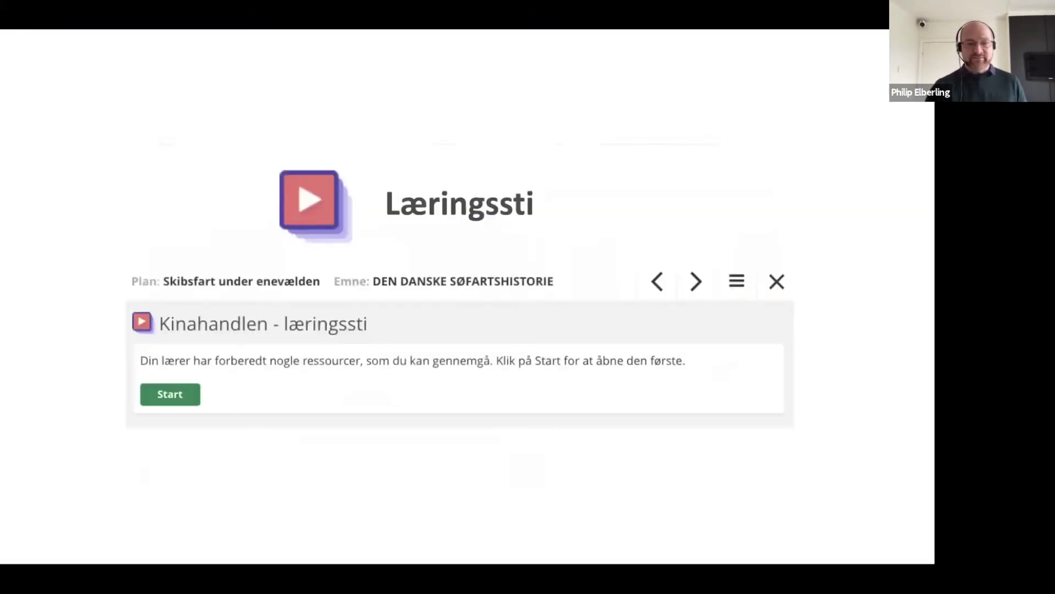
pyautogui.press('Right')
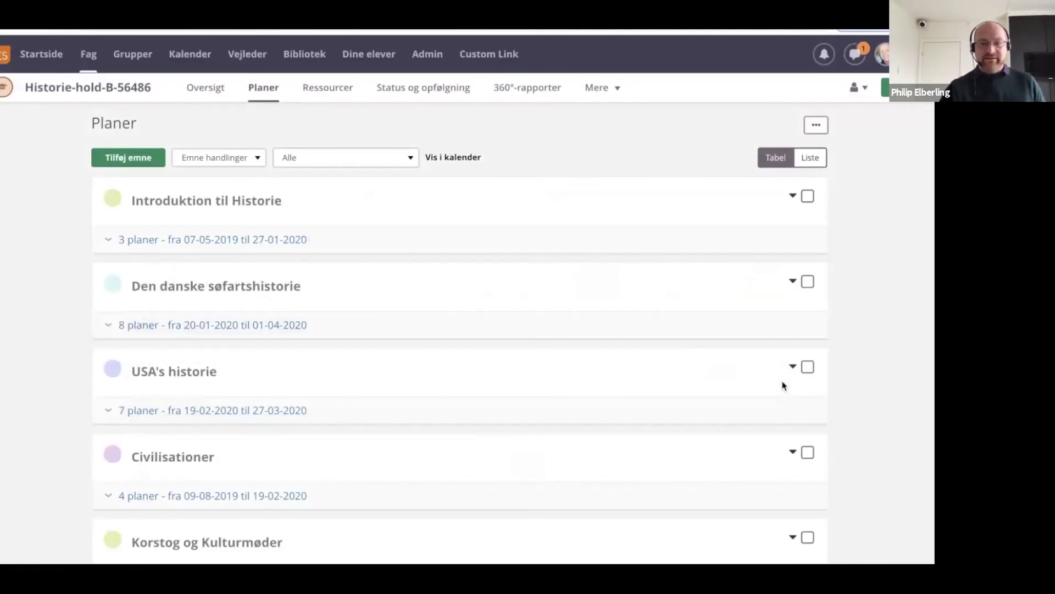
pyautogui.click(300, 326)
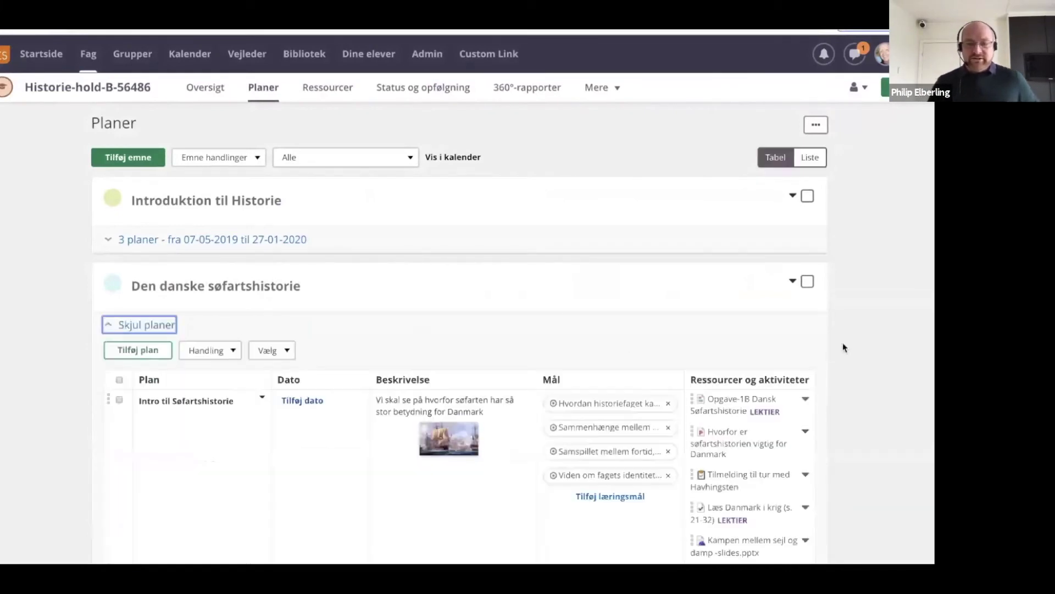
# Create a new learning path (Læringssti) from the full list of resource and activity types for the "Intro til Søfartshistorie" plan.
pyautogui.scroll(-5, 842, 342)
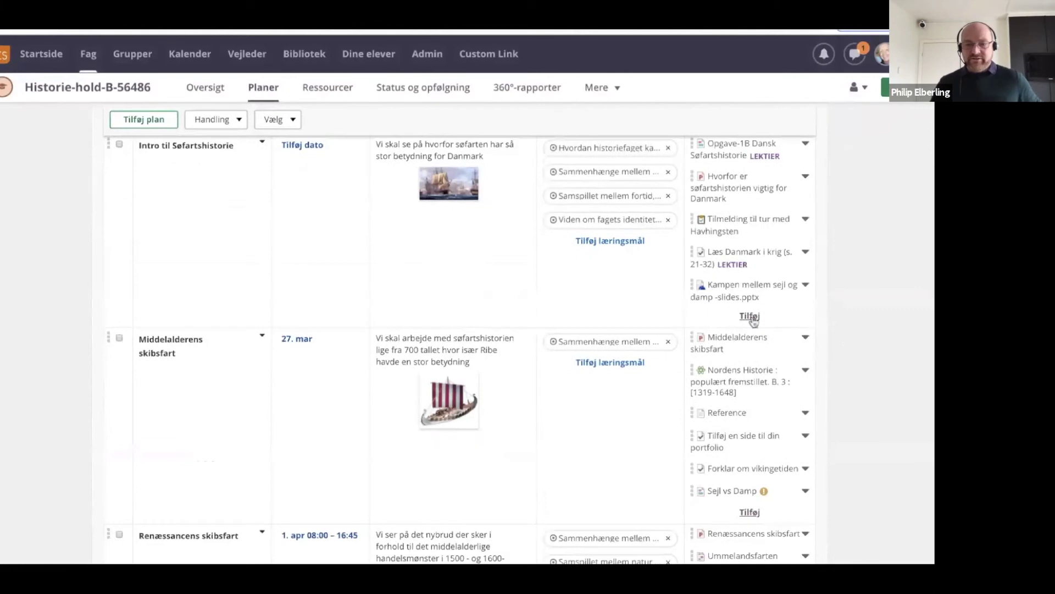
pyautogui.click(749, 318)
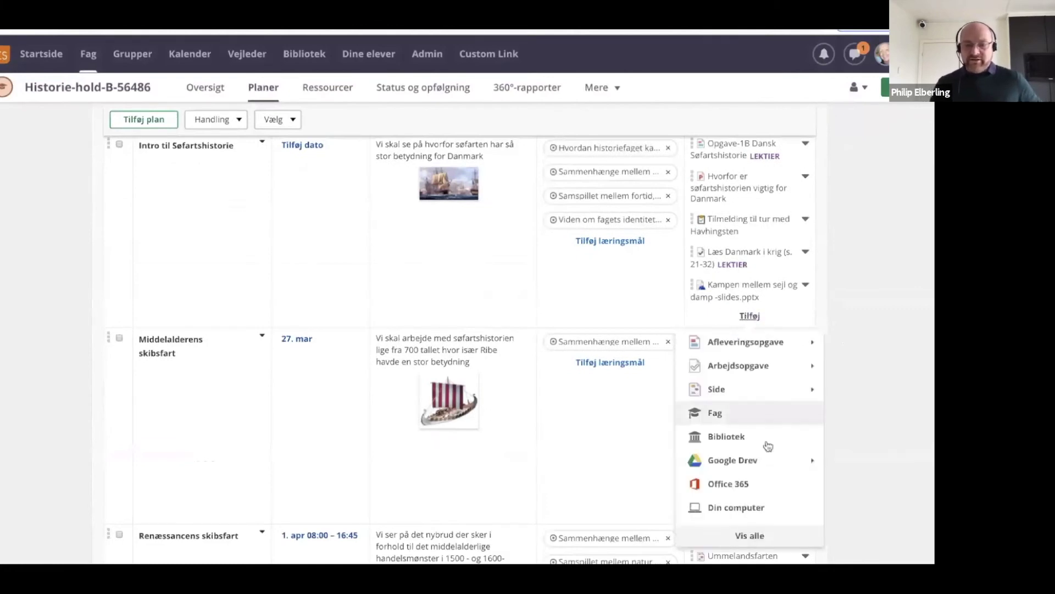
pyautogui.click(749, 536)
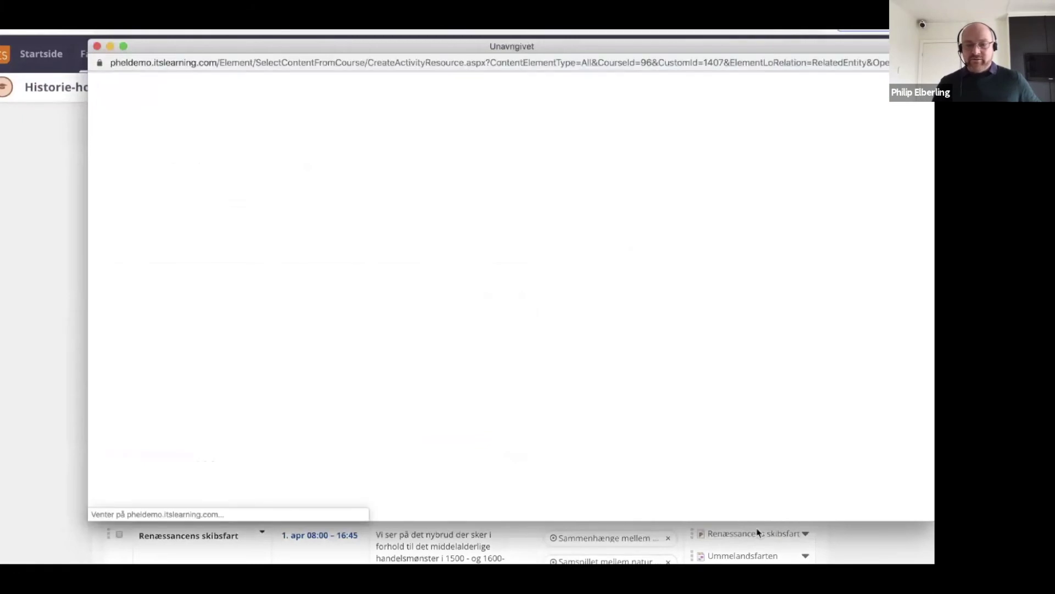
pyautogui.scroll(-4, 744, 462)
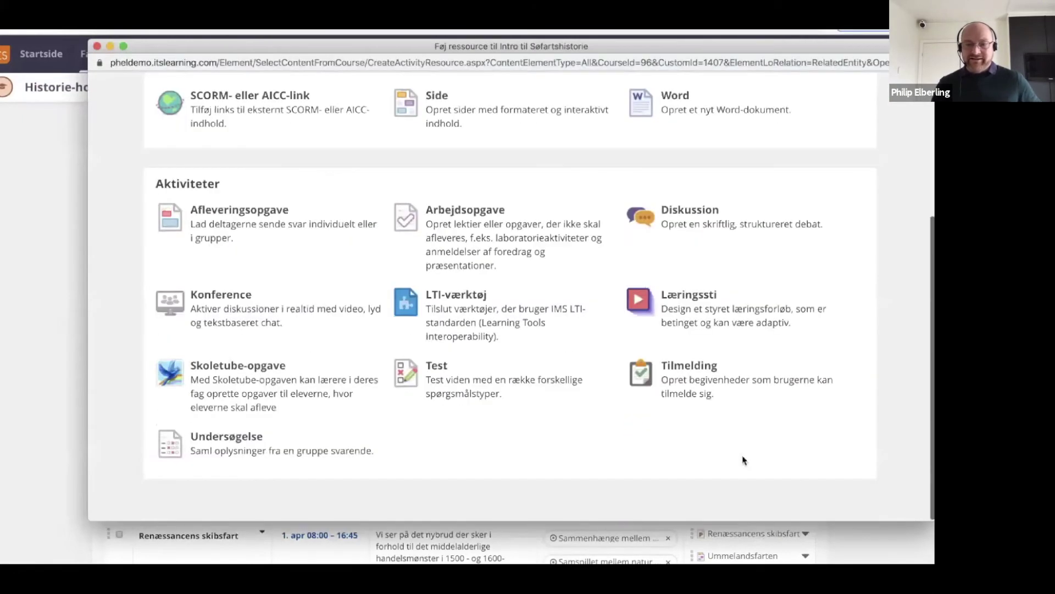
pyautogui.click(718, 347)
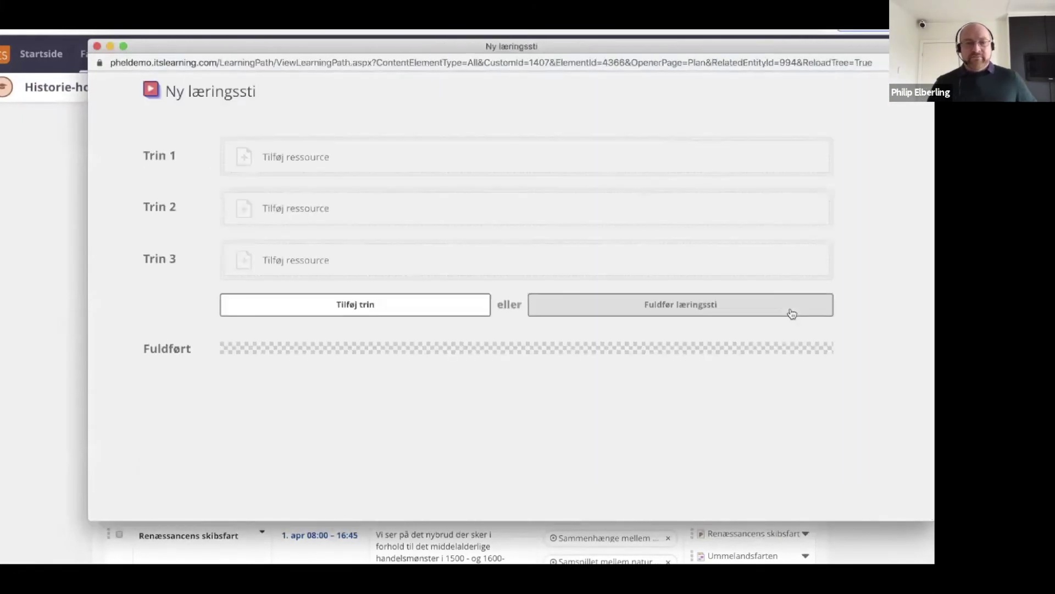
# Name the new learning path "Læringssti om kinahandlen".
pyautogui.click(217, 93)
pyautogui.write('Læringssti om kinahandlen')
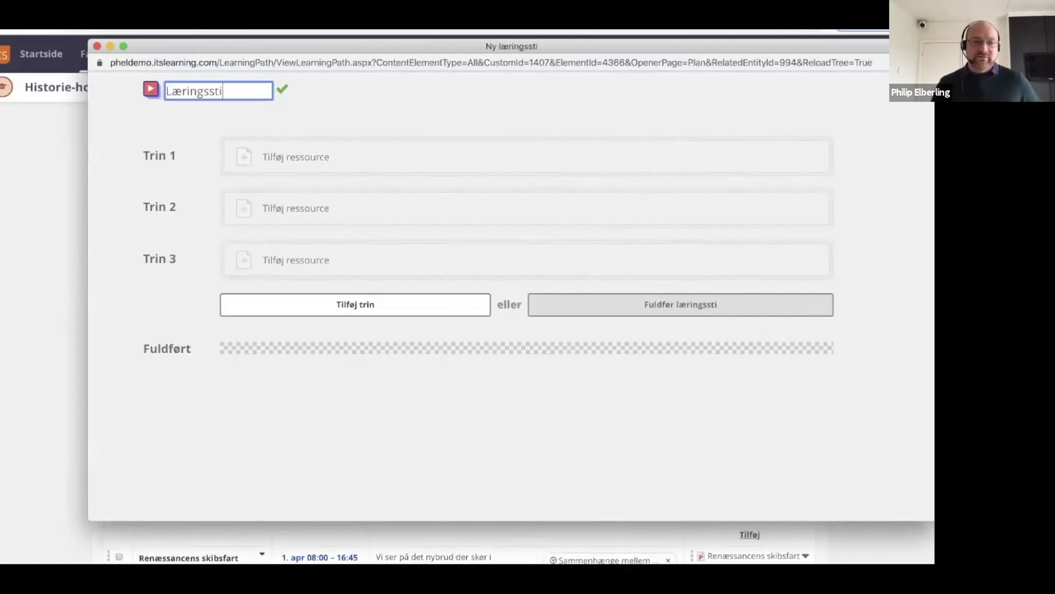
pyautogui.click(282, 90)
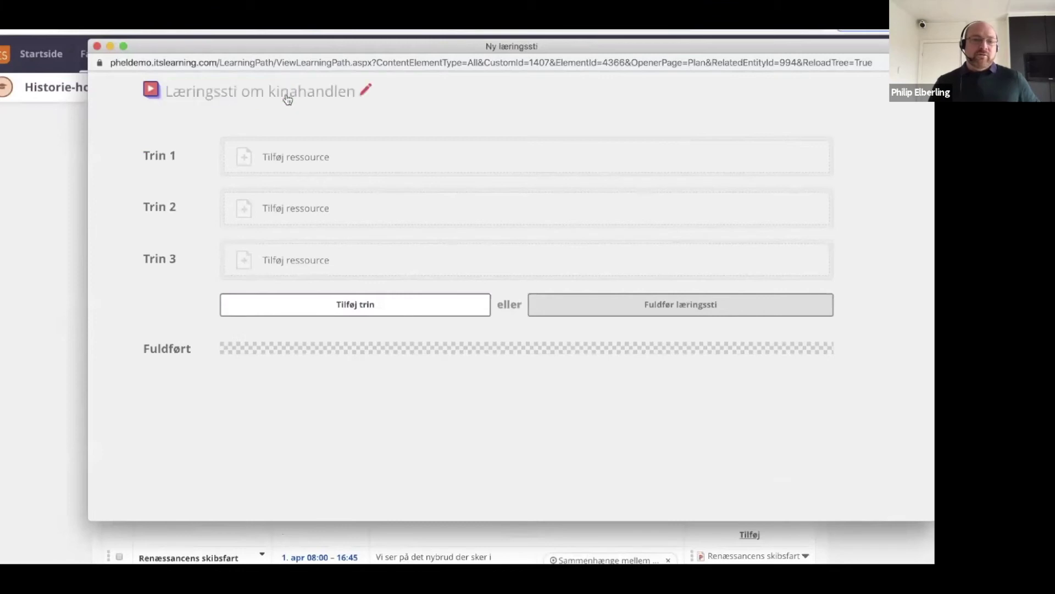
# Add the existing course page "Kinahandlen" as the resource for Trin 1 of the learning path.
pyautogui.click(291, 159)
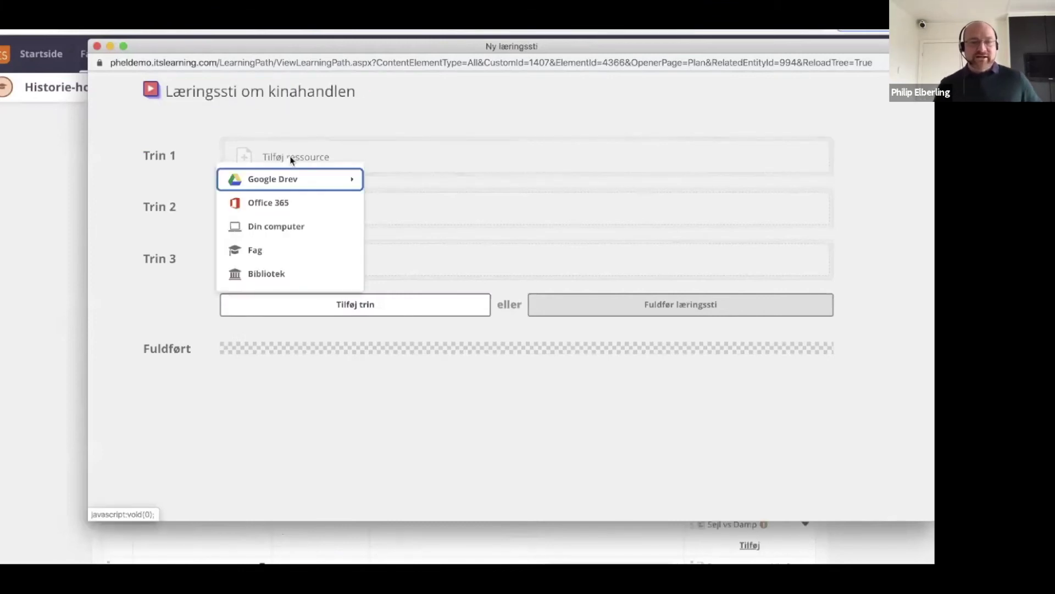
pyautogui.click(290, 254)
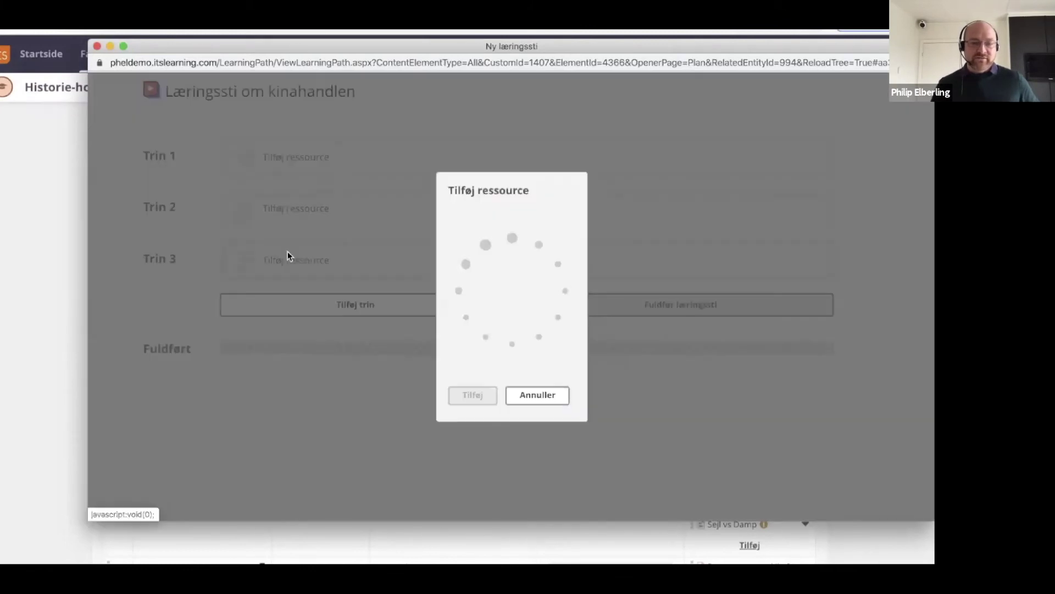
pyautogui.scroll(-2, 354, 324)
pyautogui.scroll(-2, 354, 324)
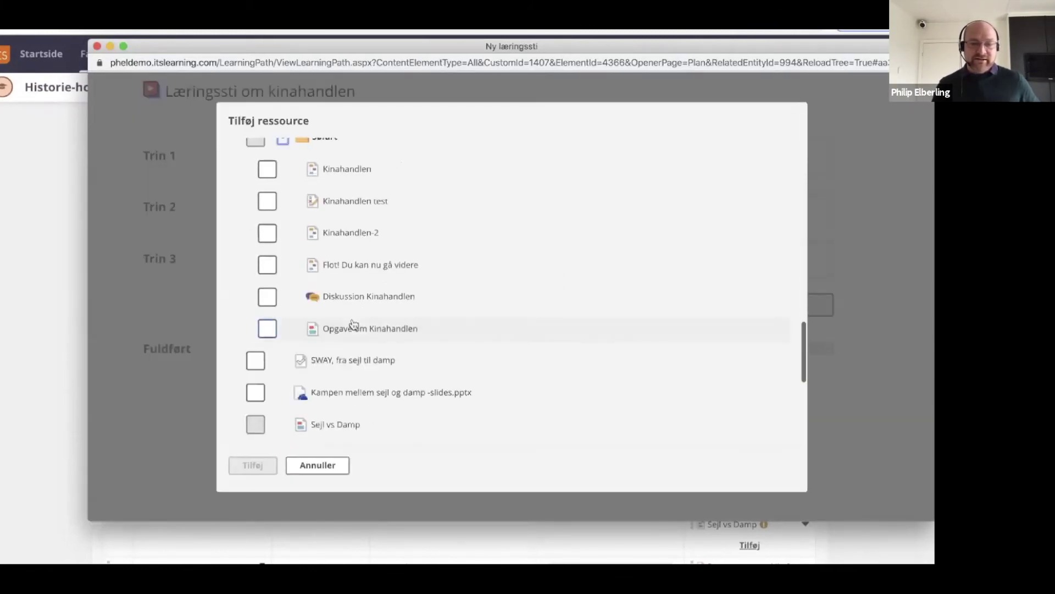
pyautogui.click(268, 172)
pyautogui.click(254, 463)
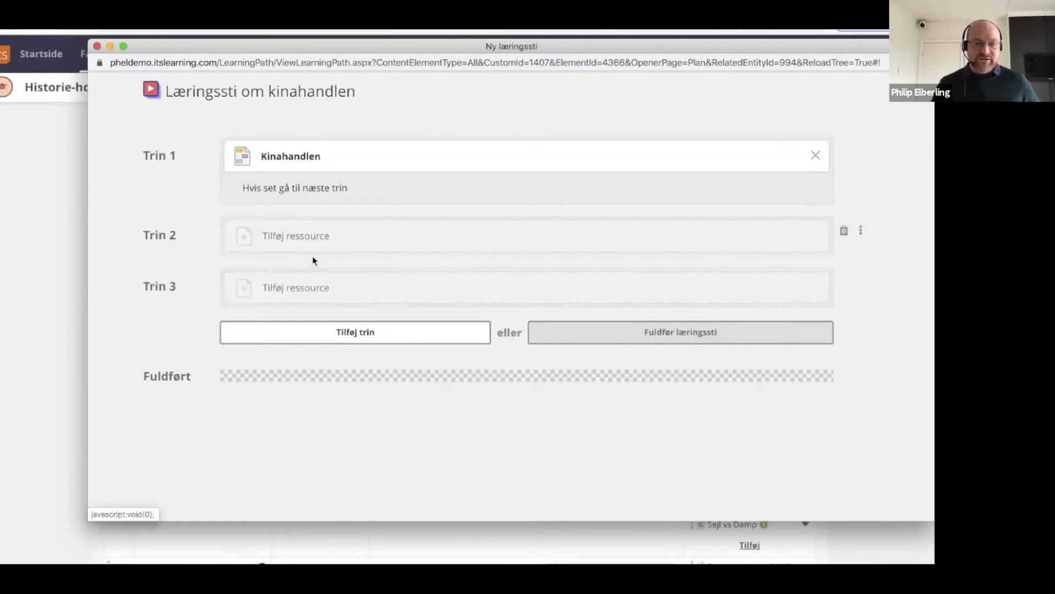
# Fill Trin 2 to 6 with course resources: Kinahandlen test, Kinahandlen-2, Diskussion Kinahandlen, Opgave om Kinahandlen and "Flot! Du kan nu gå videre".
pyautogui.click(313, 243)
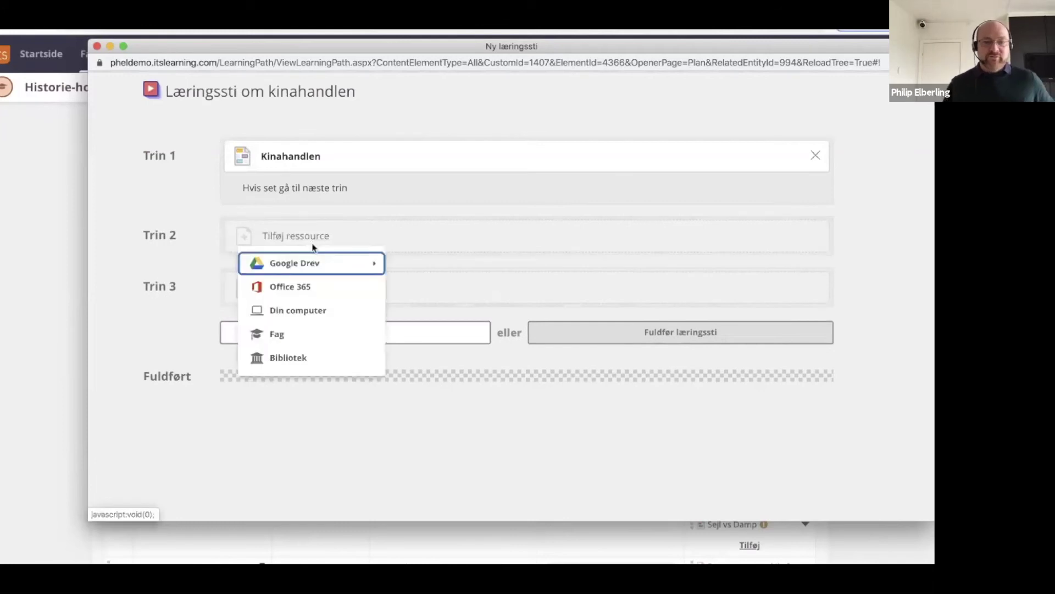
pyautogui.click(299, 333)
pyautogui.click(267, 217)
pyautogui.click(251, 464)
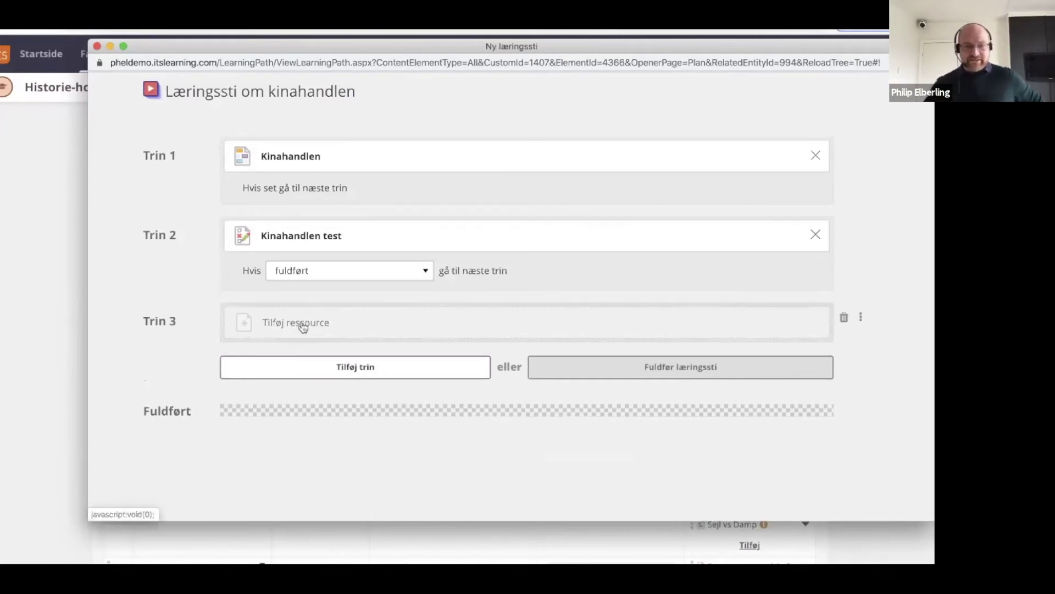
pyautogui.click(302, 324)
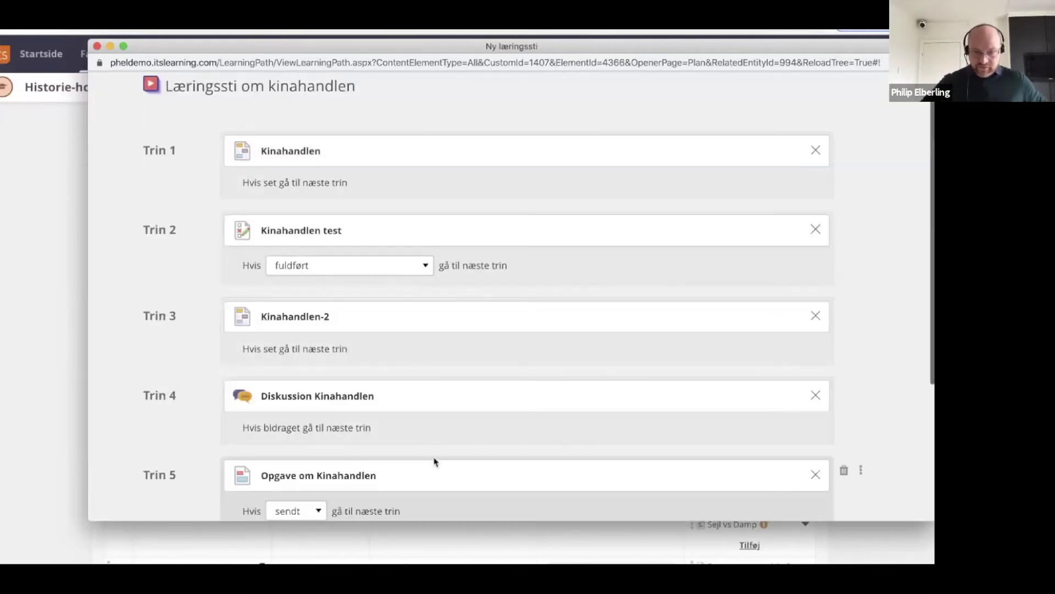
# Set the Trin 2 test condition to a student score of at least 75%, continuing to trin 4 if met and otherwise to trin 3.
pyautogui.scroll(1, 869, 347)
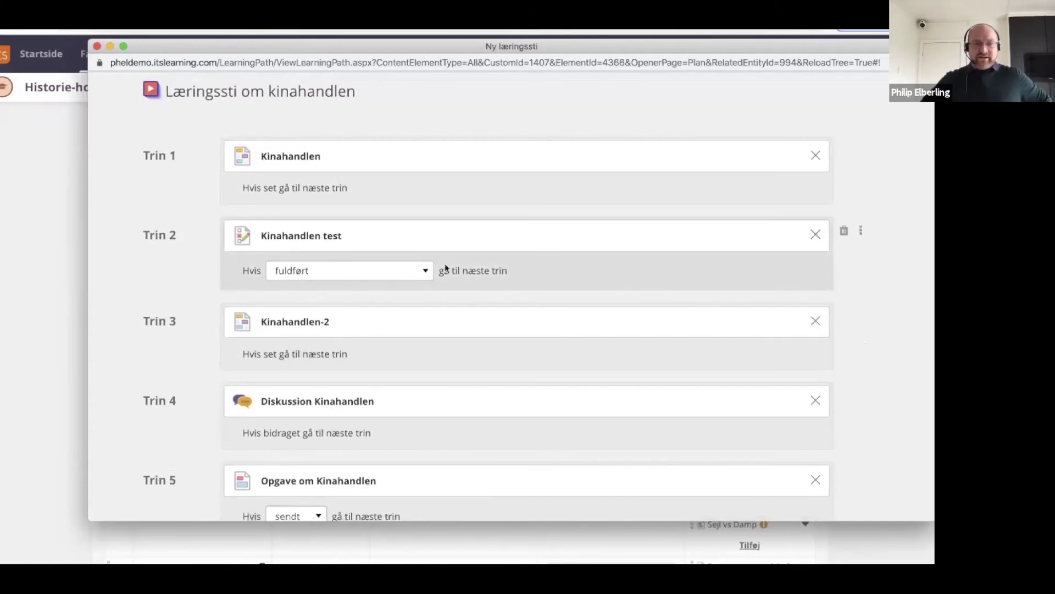
pyautogui.click(425, 272)
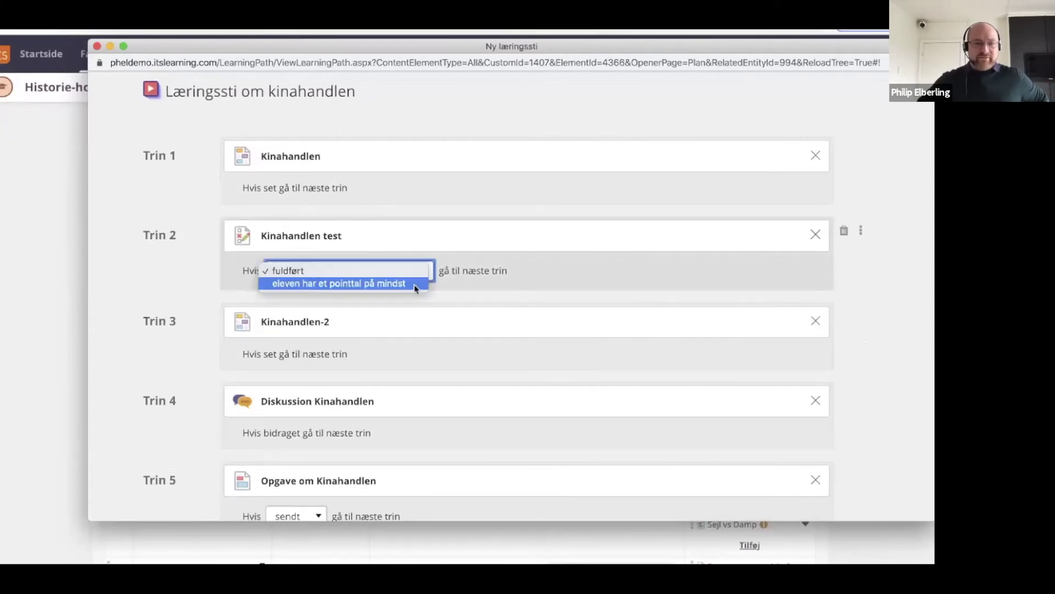
pyautogui.click(414, 286)
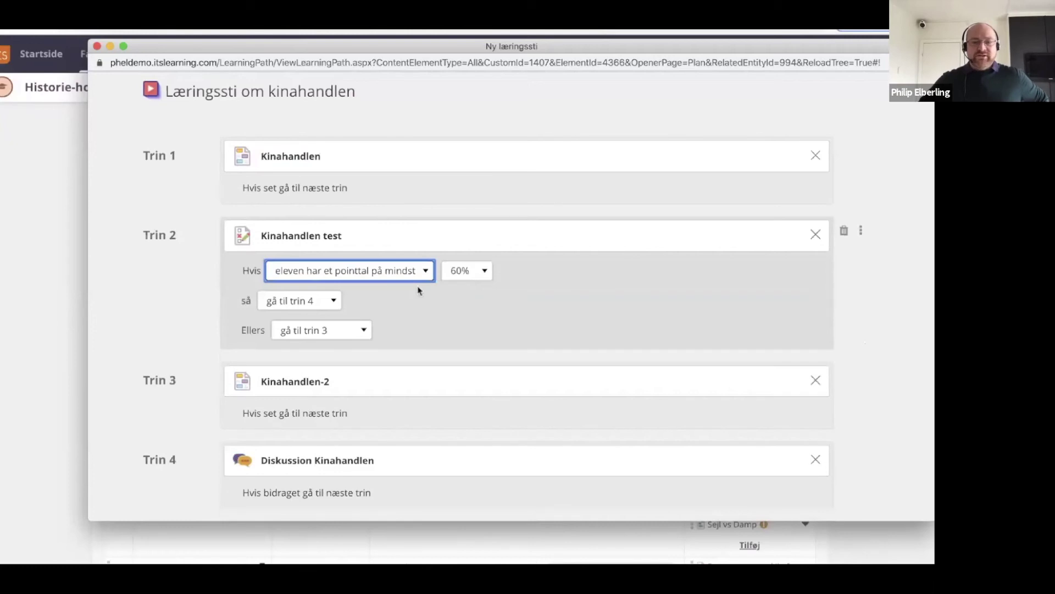
pyautogui.click(484, 271)
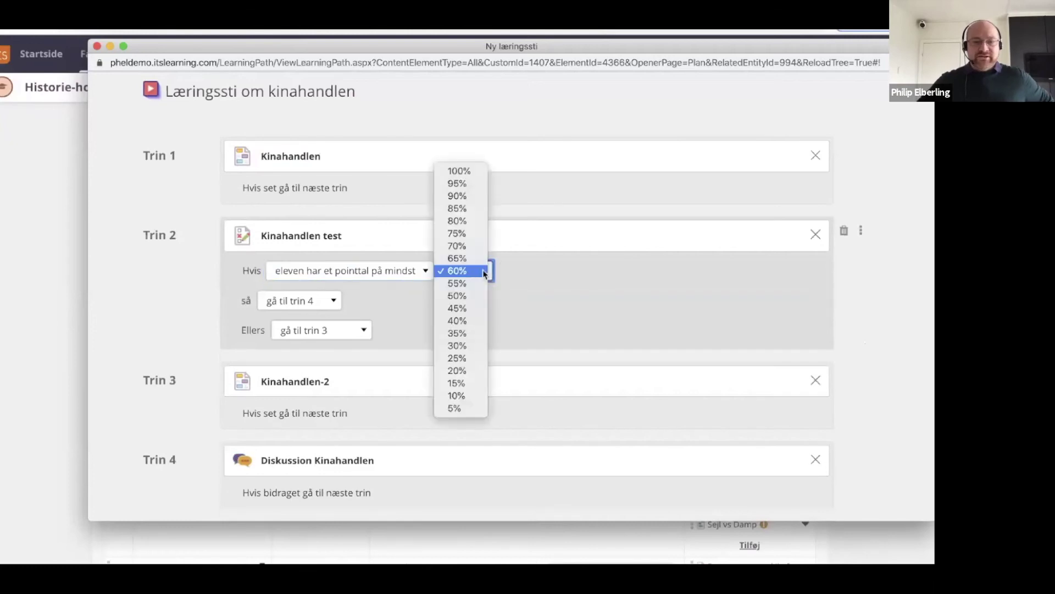
pyautogui.click(482, 234)
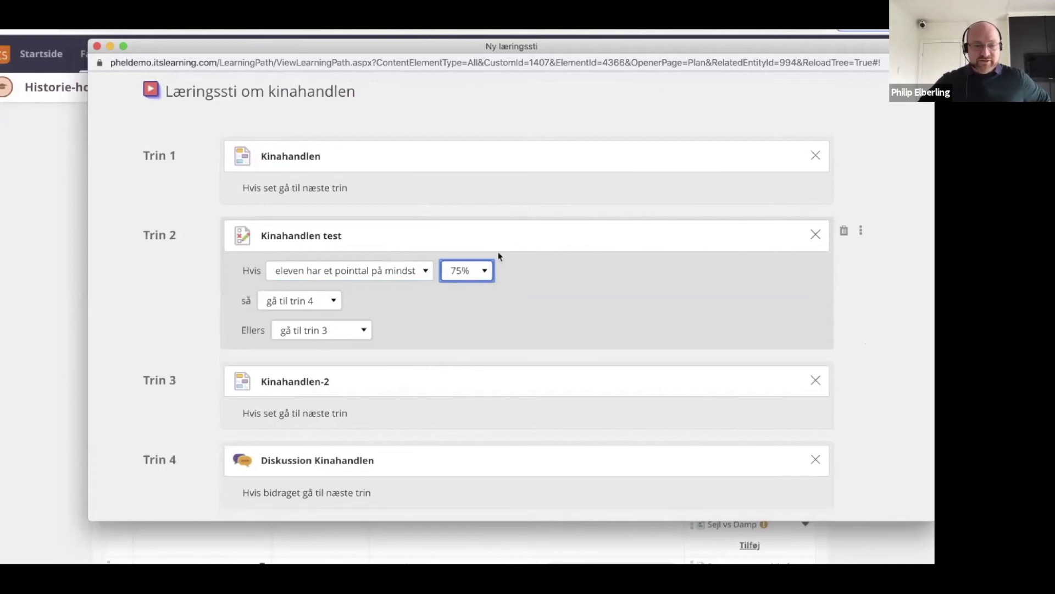
pyautogui.click(847, 327)
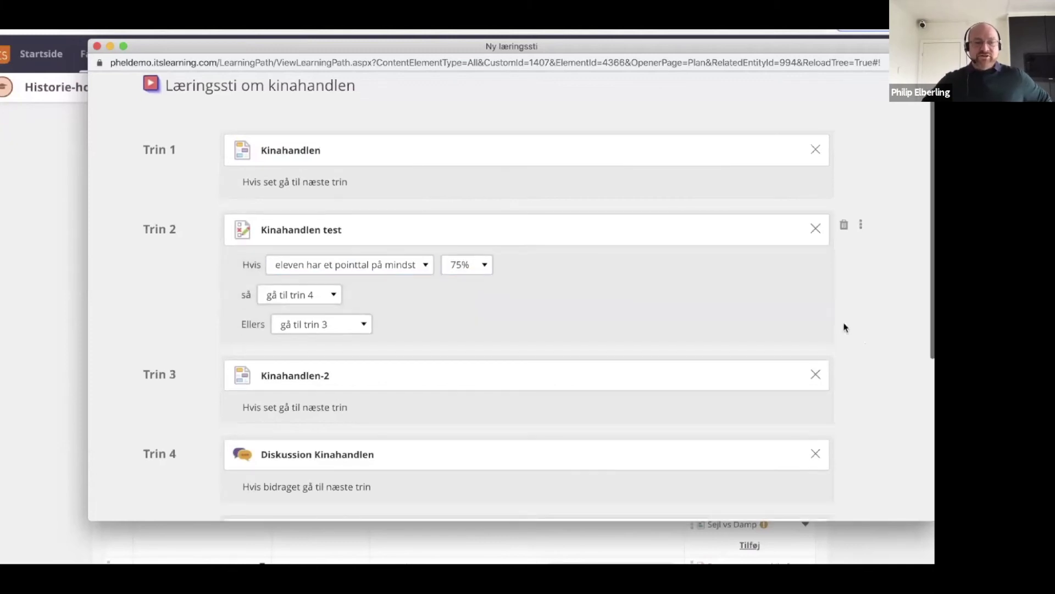
# Review the conditions of the remaining steps and the options for "Opgave om Kinahandlen" in Trin 5, keeping "sendt".
pyautogui.scroll(-4, 844, 324)
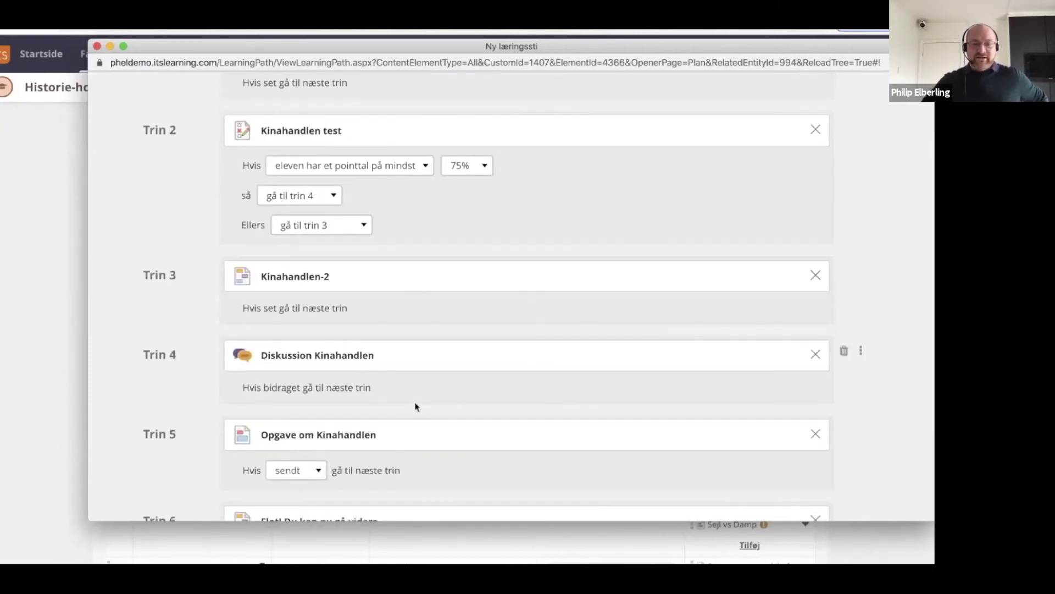
pyautogui.scroll(-6, 393, 392)
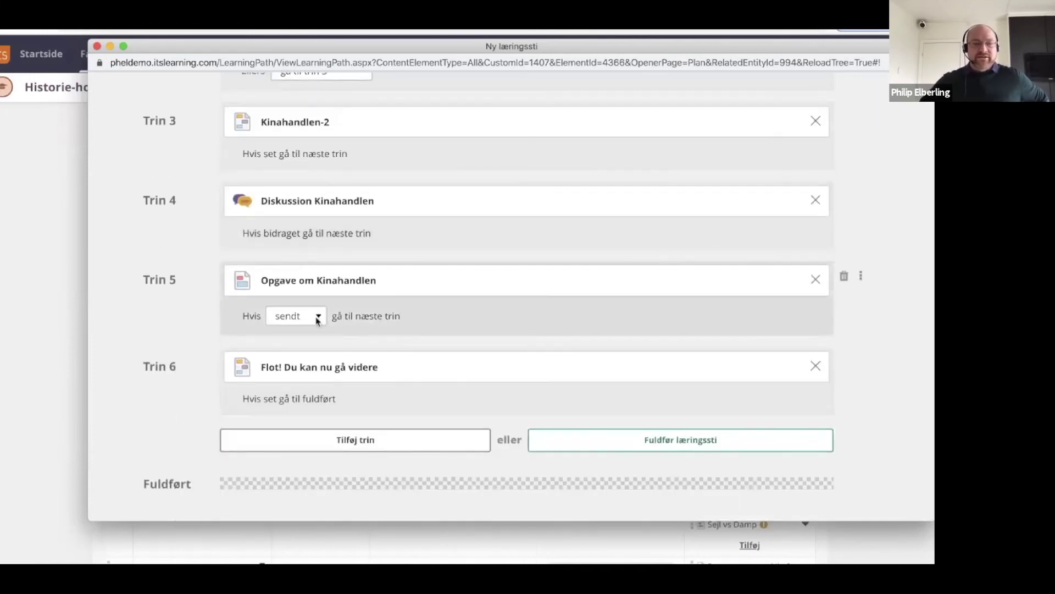
pyautogui.click(317, 319)
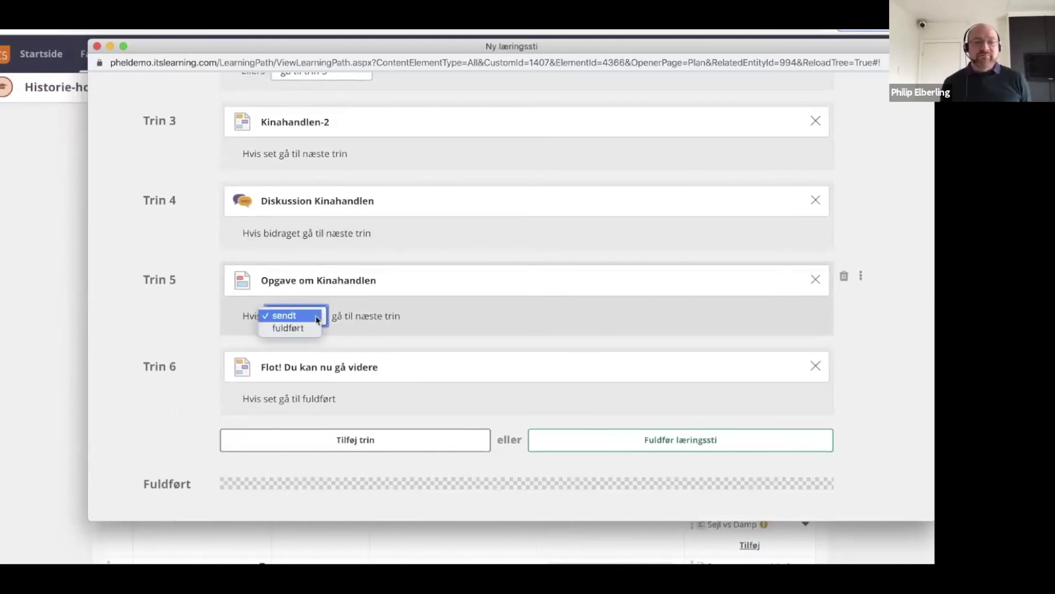
pyautogui.click(411, 319)
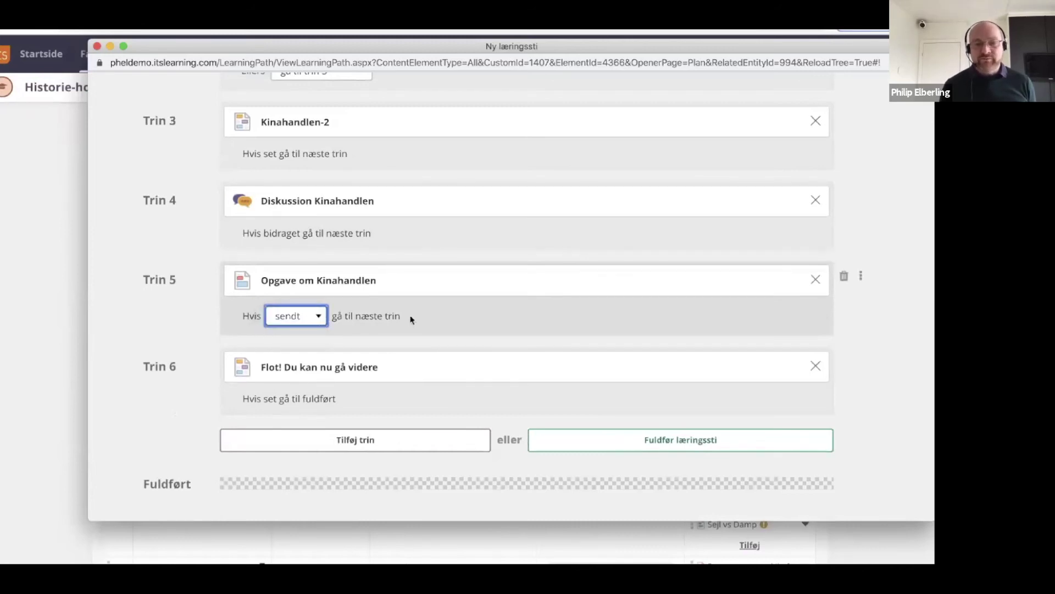
# Complete the learning path and make it visible to students.
pyautogui.click(665, 424)
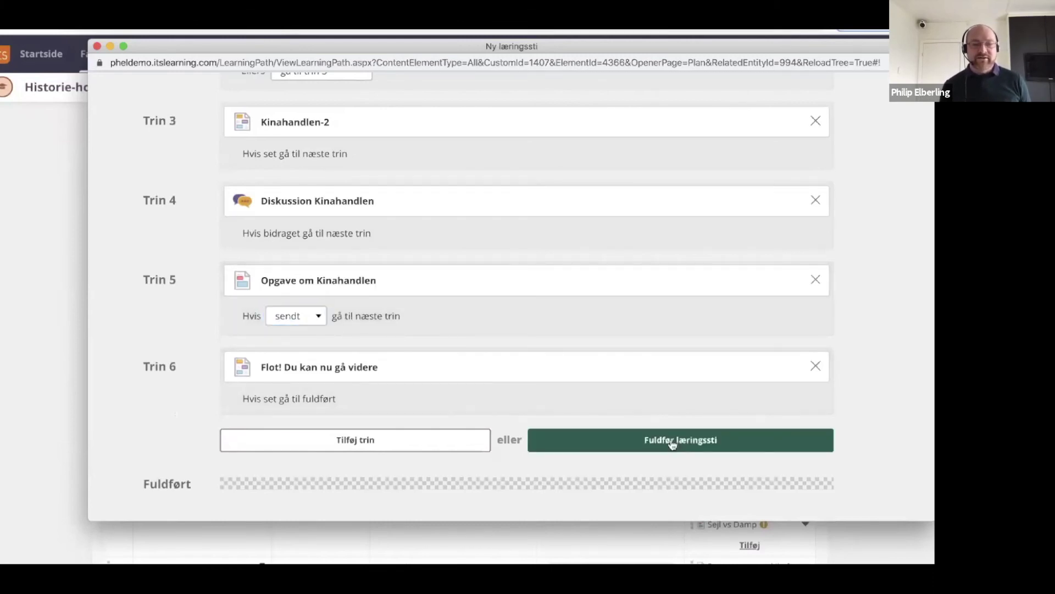
pyautogui.click(671, 443)
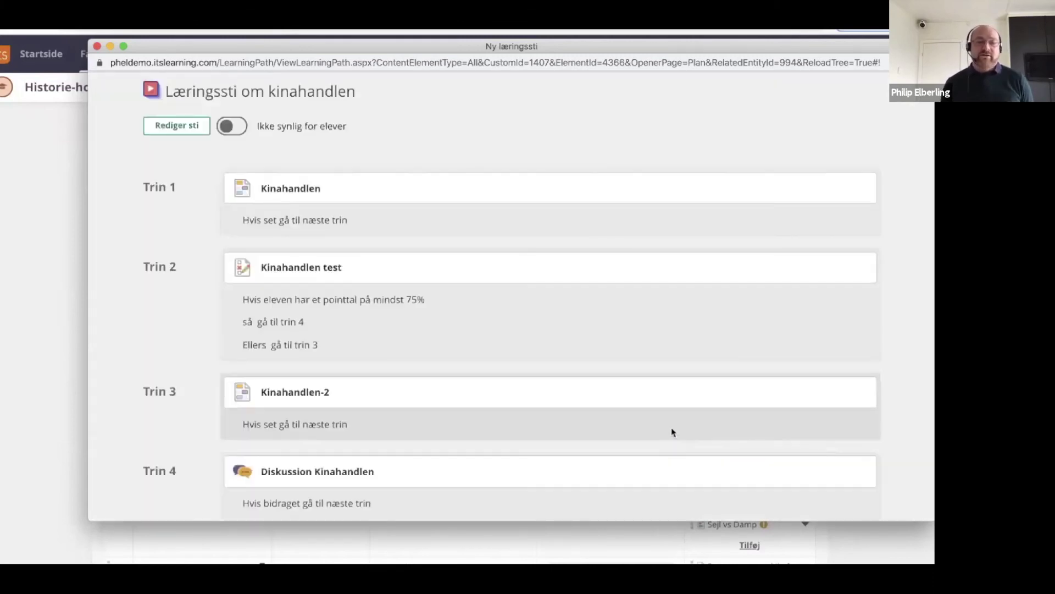
pyautogui.click(242, 127)
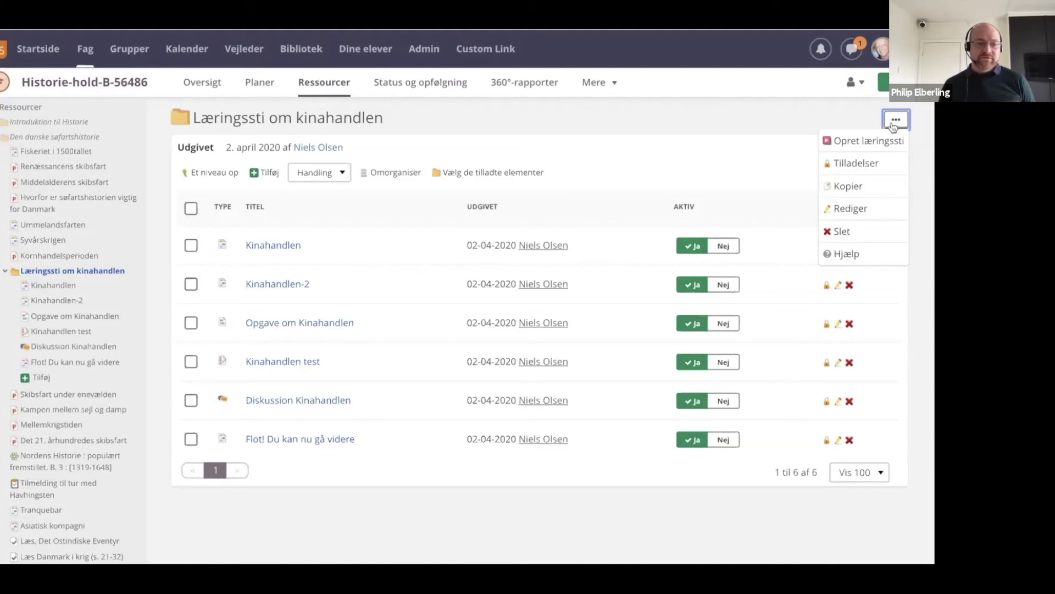
# Open the "Læringssti om kinahandlen" folder inside "Den danske søfartshistorie" in the course resources.
pyautogui.click(324, 82)
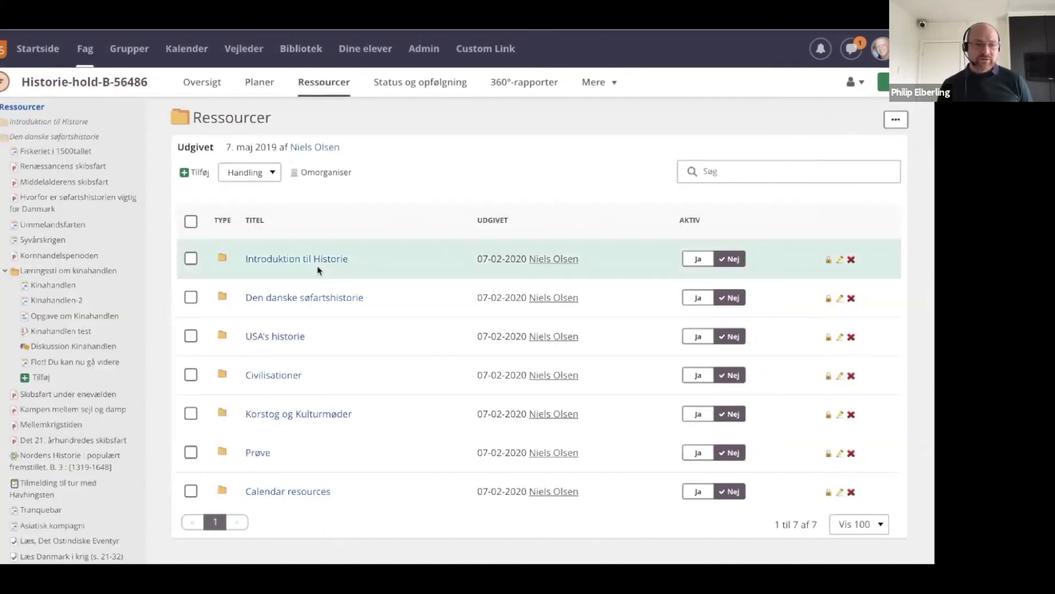
pyautogui.click(317, 294)
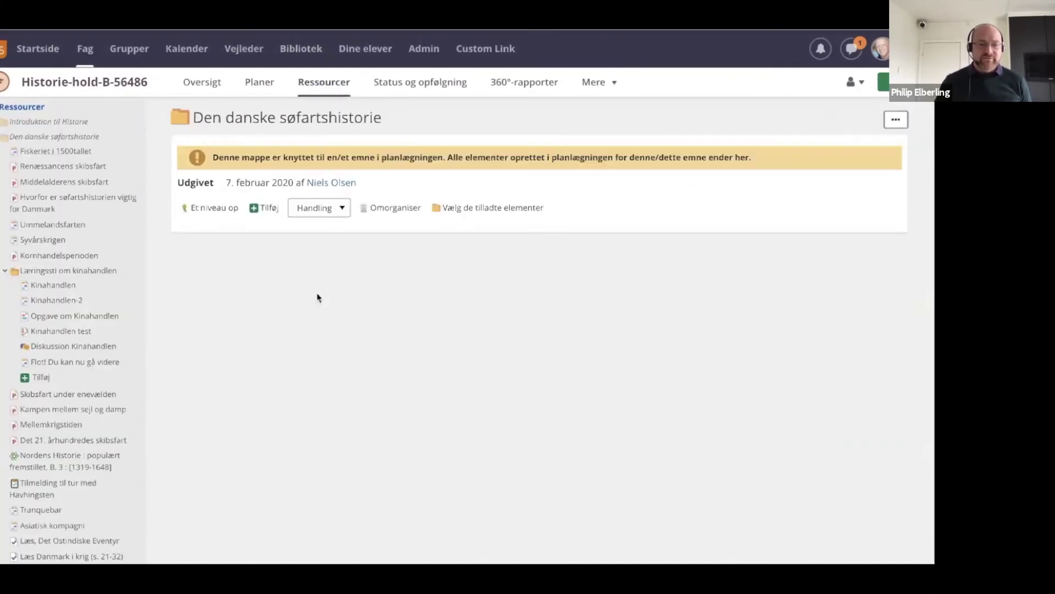
pyautogui.scroll(-1, 323, 402)
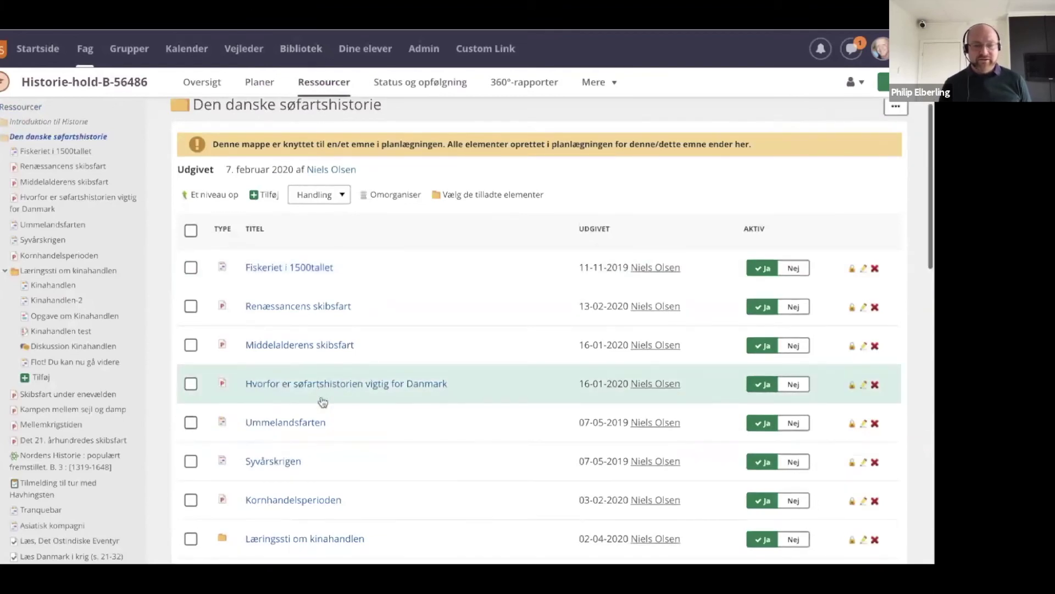
pyautogui.scroll(-5, 323, 402)
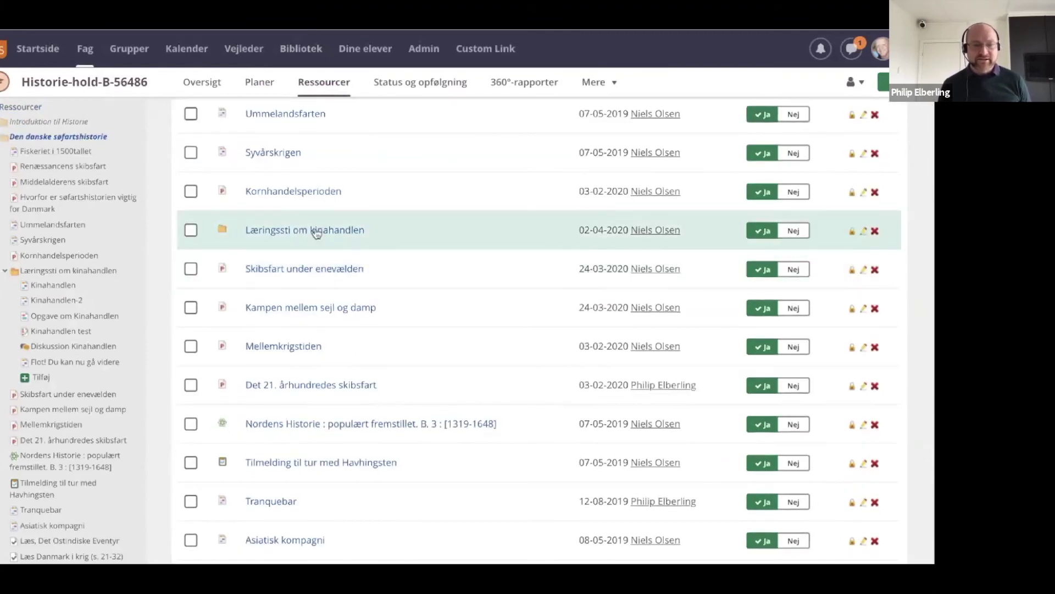
pyautogui.click(317, 230)
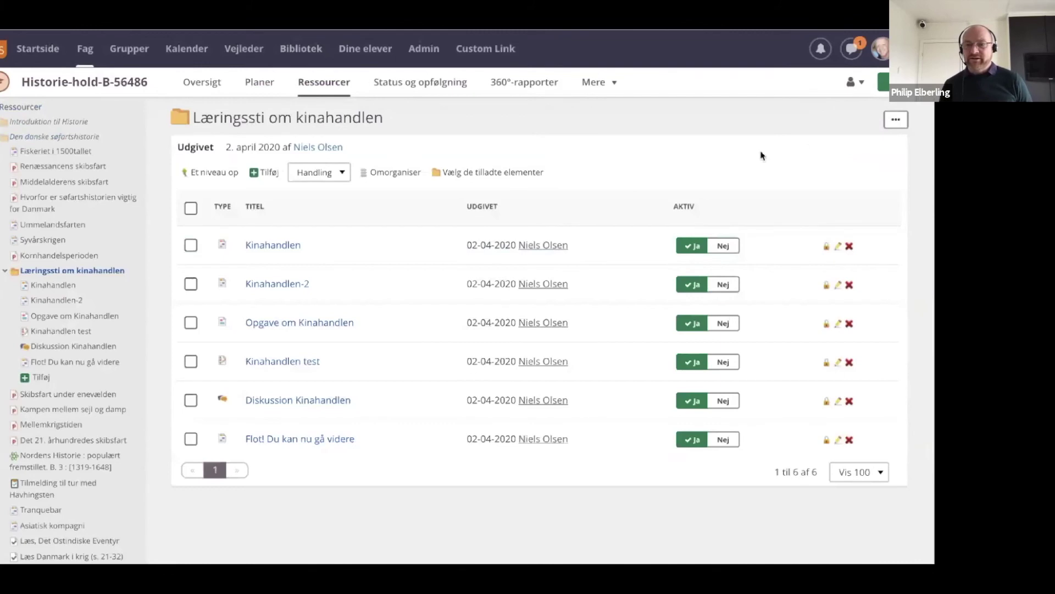
# Create a learning path from the "Læringssti om kinahandlen" folder and review its steps.
pyautogui.click(894, 123)
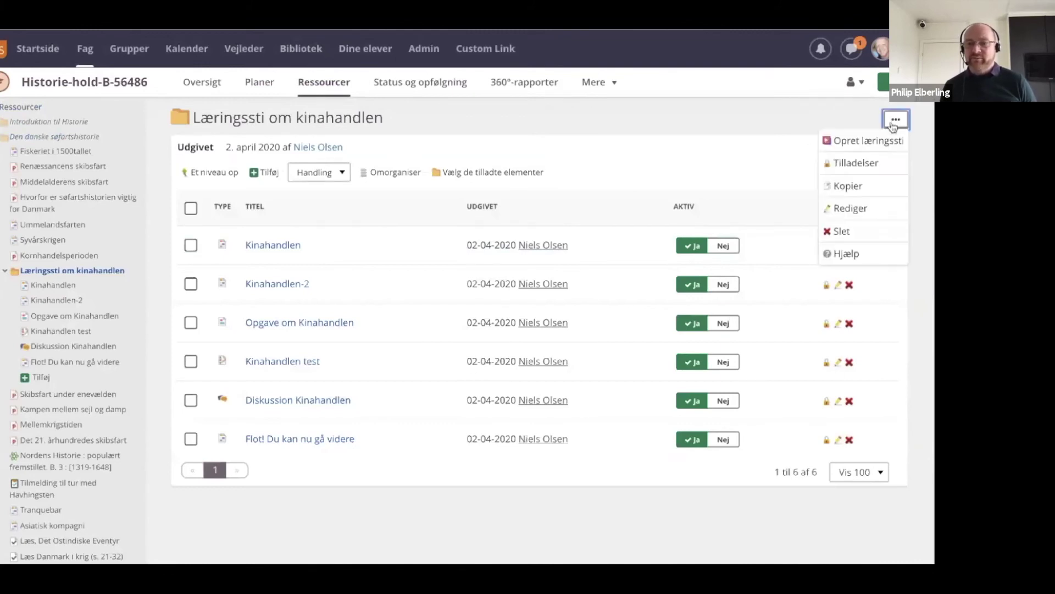
pyautogui.click(884, 142)
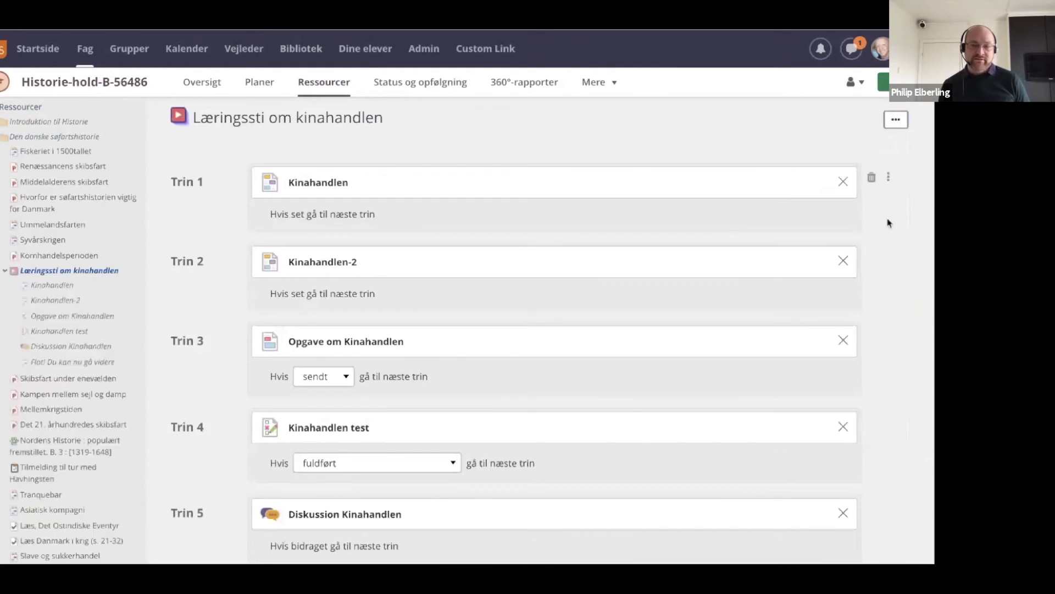
pyautogui.scroll(-1, 802, 285)
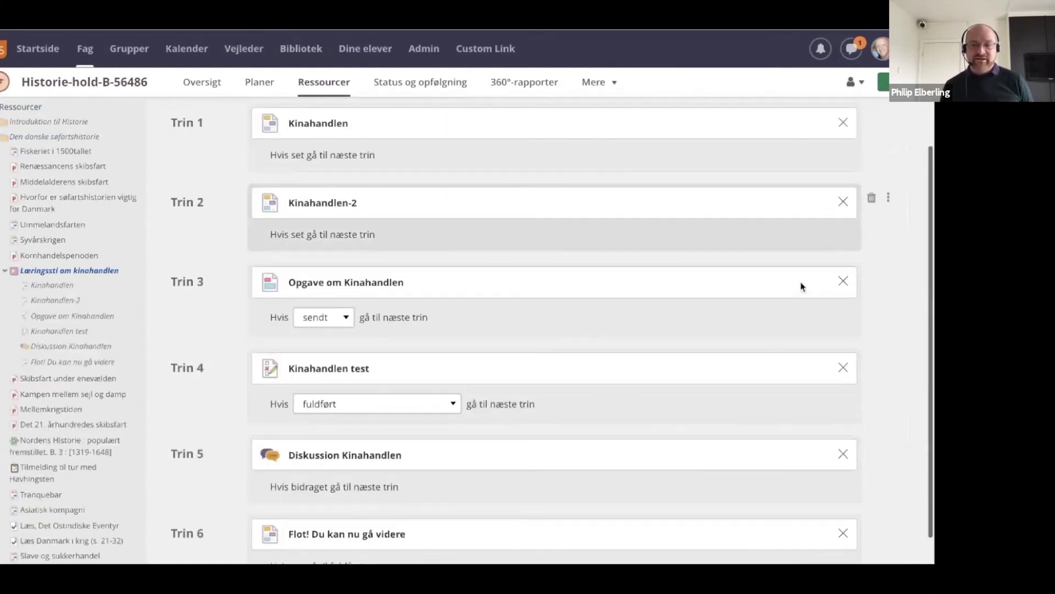
# Move "Kinahandlen-2" below "Kinahandlen test" and "Opgave om Kinahandlen" below "Diskussion Kinahandlen" in the learning path, and view the path's additional options.
pyautogui.moveTo(889, 198); pyautogui.dragTo(858, 368)
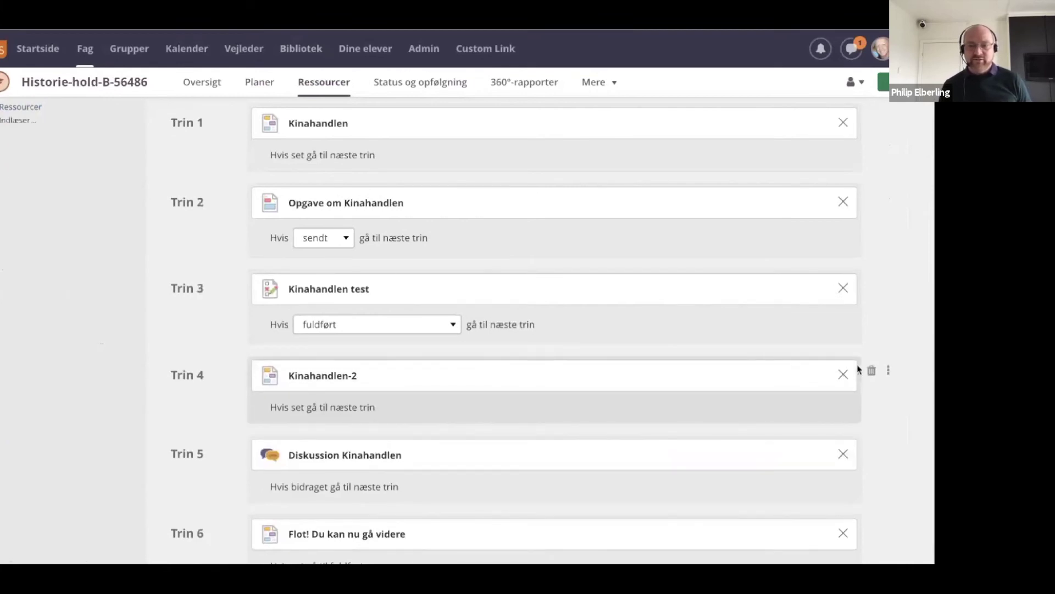
pyautogui.moveTo(891, 196); pyautogui.dragTo(864, 448)
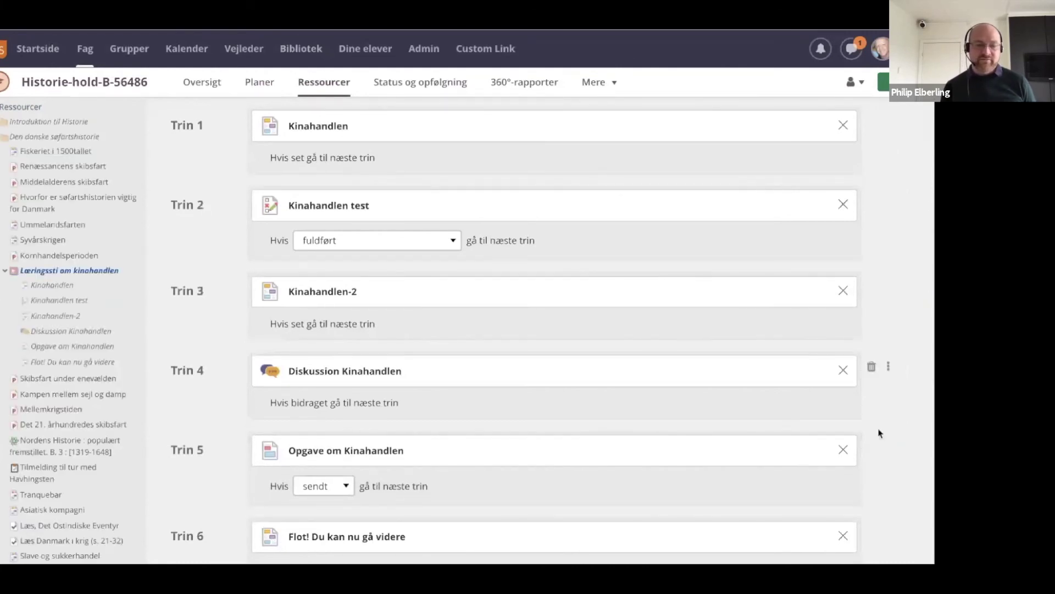
pyautogui.scroll(2, 879, 431)
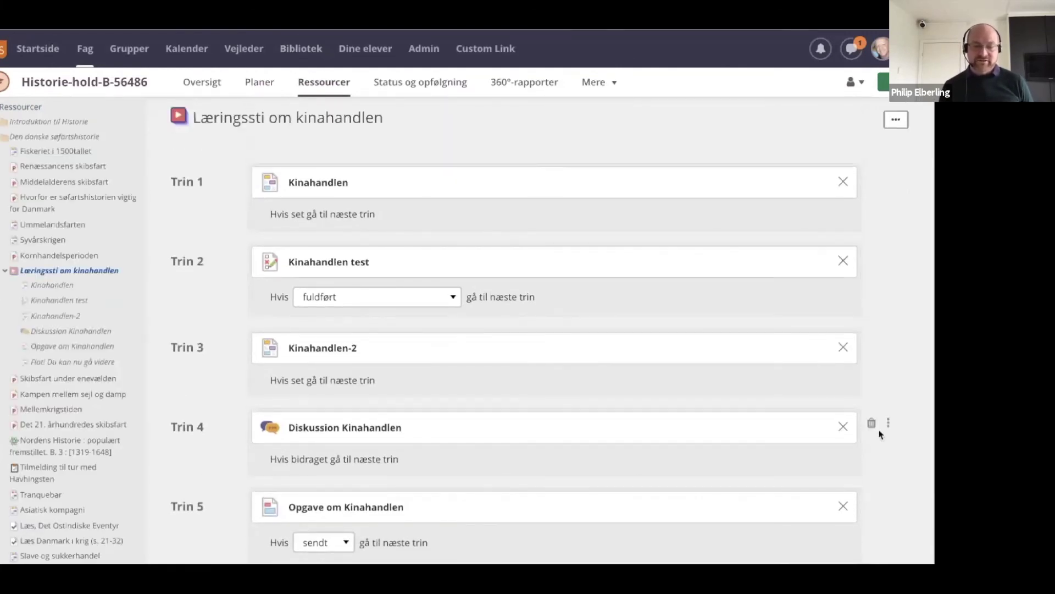
pyautogui.scroll(-3, 880, 435)
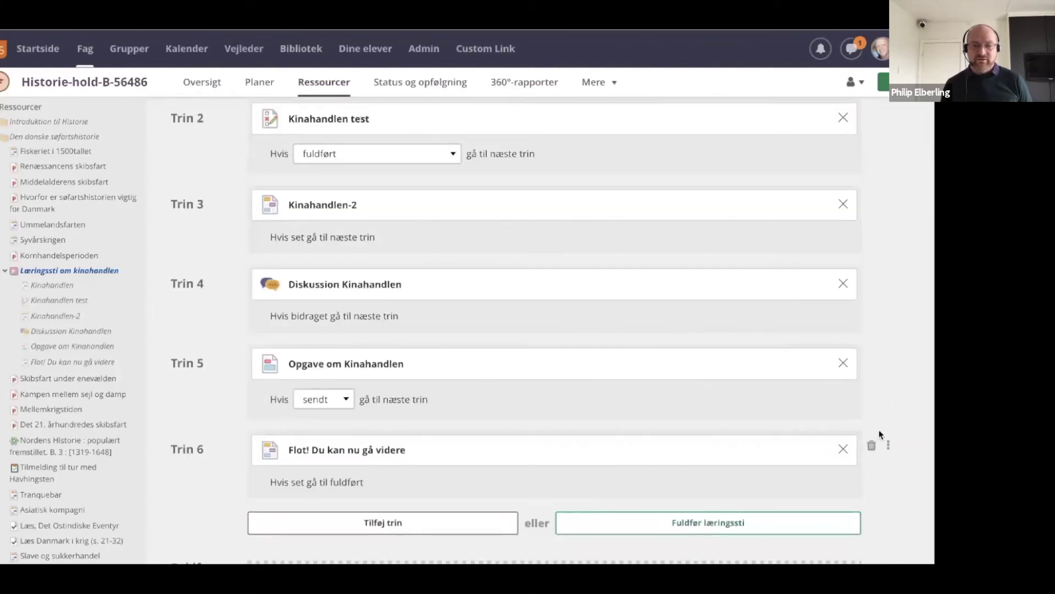
pyautogui.scroll(3, 879, 431)
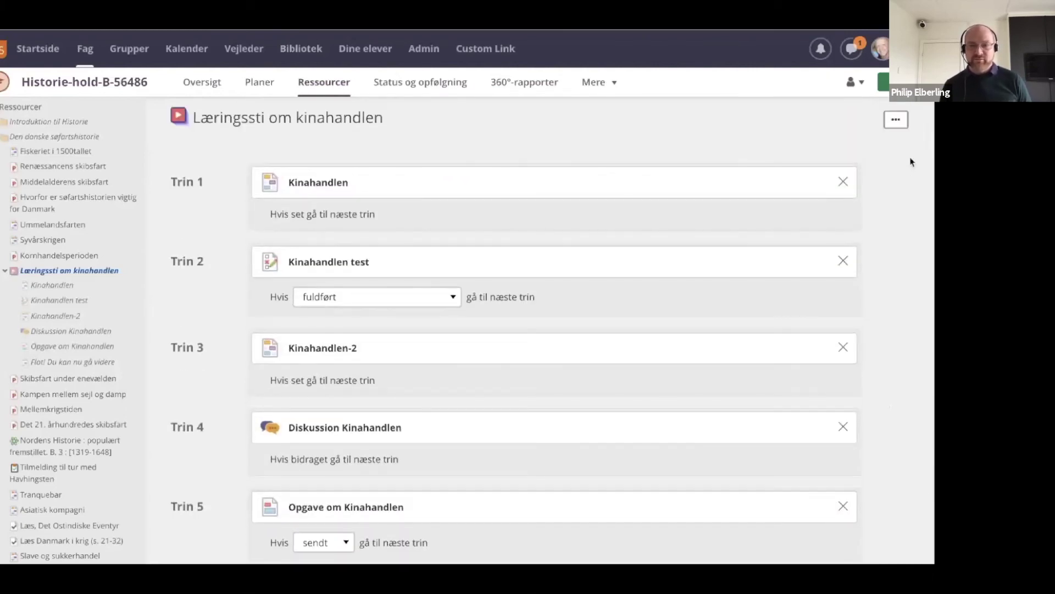
pyautogui.click(898, 126)
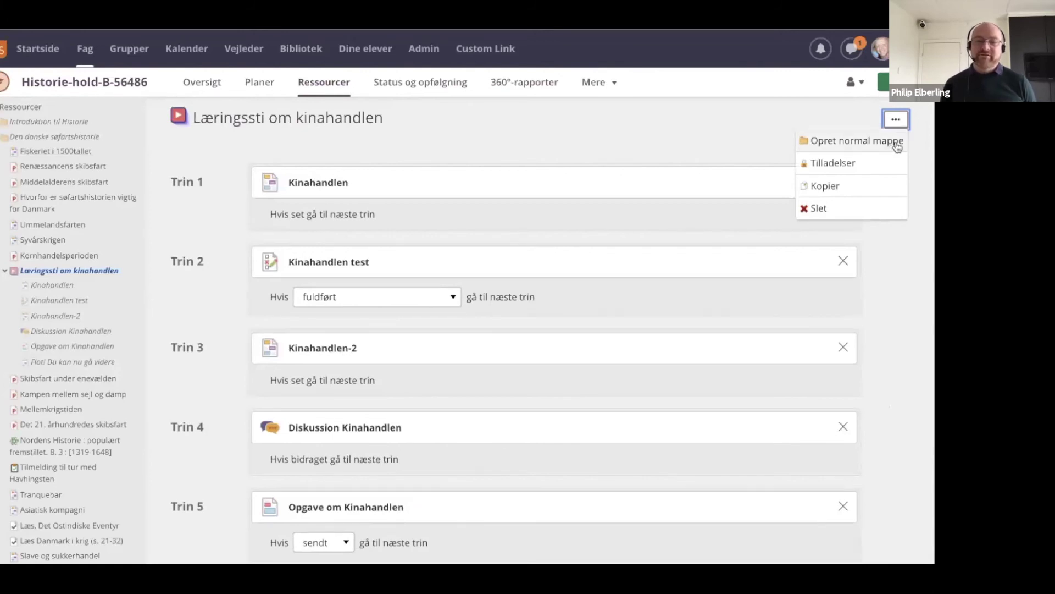
pyautogui.click(925, 153)
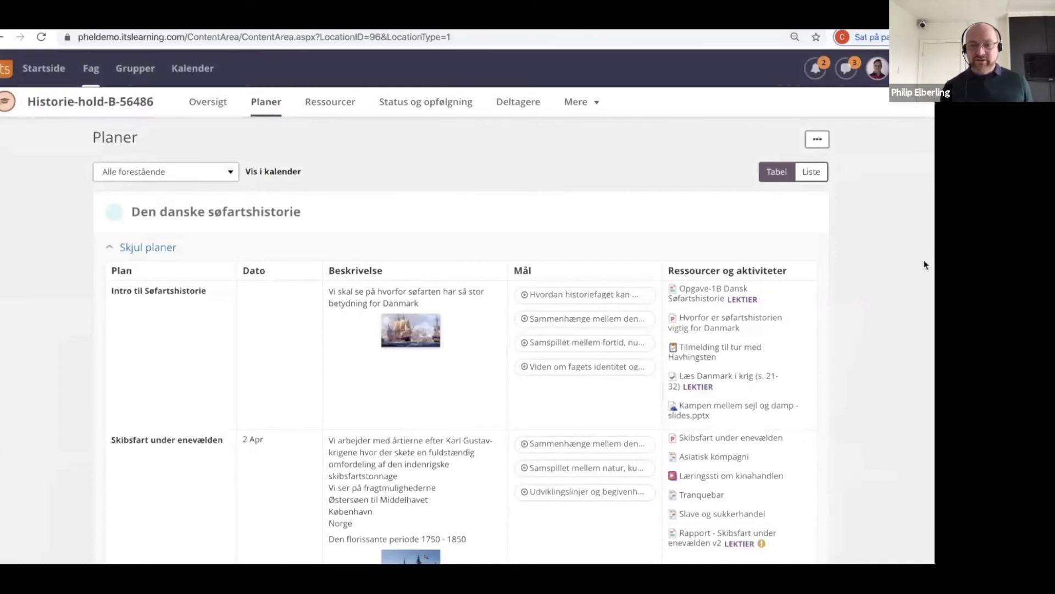
# Start "Læringssti om kinahandlen" from the "Skibsfart under enevælden" plan as a student and continue past the "Kinahandlen" page.
pyautogui.click(750, 476)
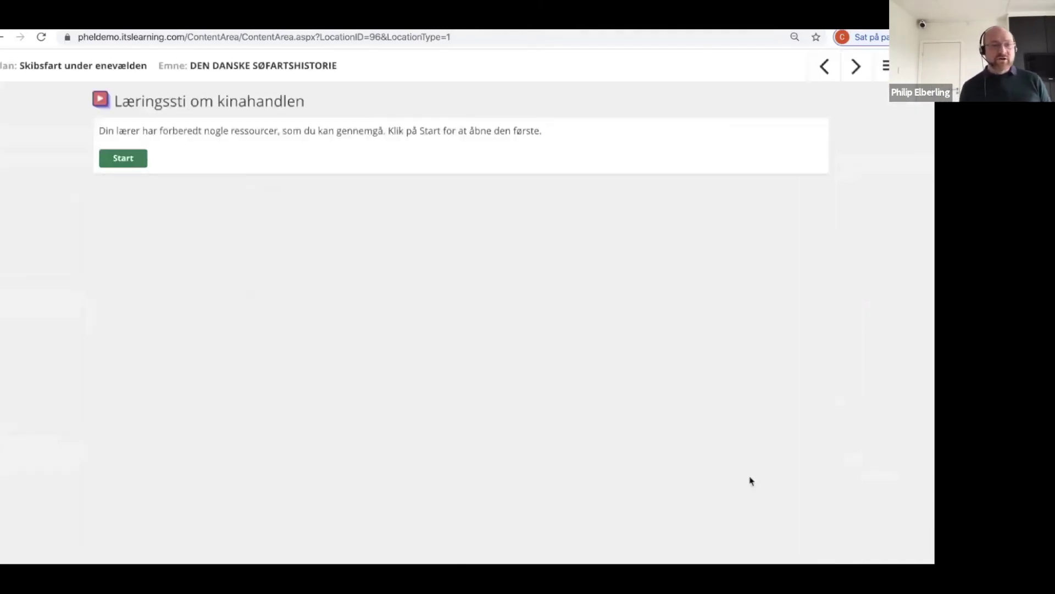
pyautogui.click(123, 159)
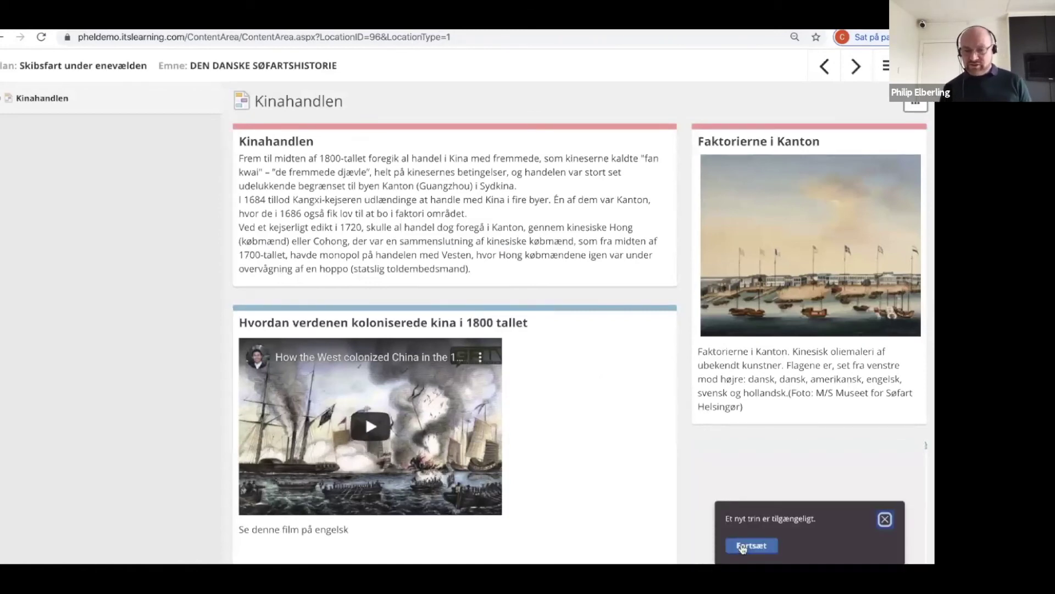
pyautogui.click(750, 546)
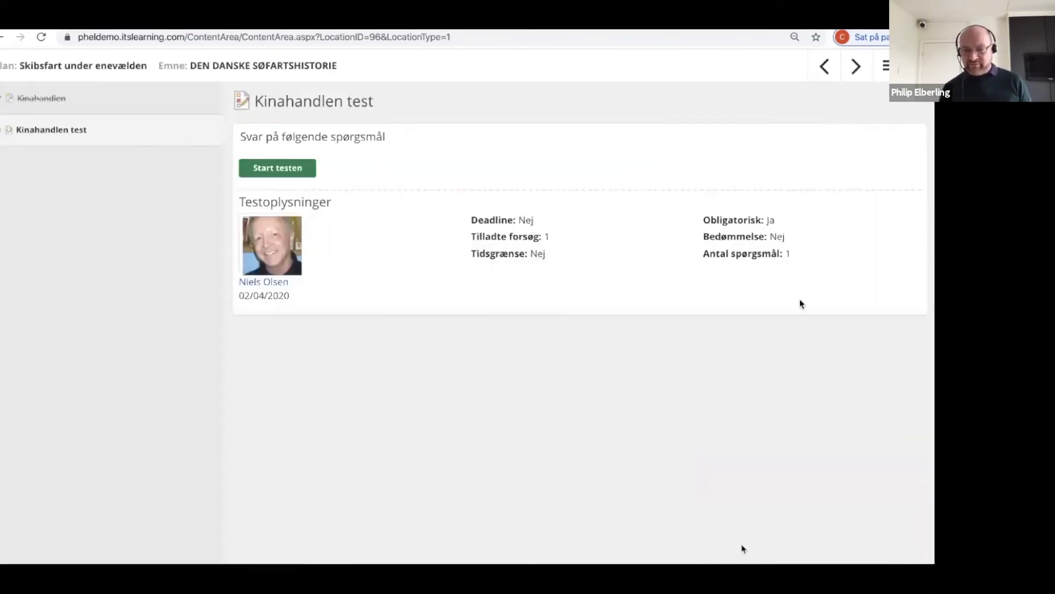
# Take the "Kinahandlen test", answer question 1 with "Faktorier" and complete the test.
pyautogui.click(305, 176)
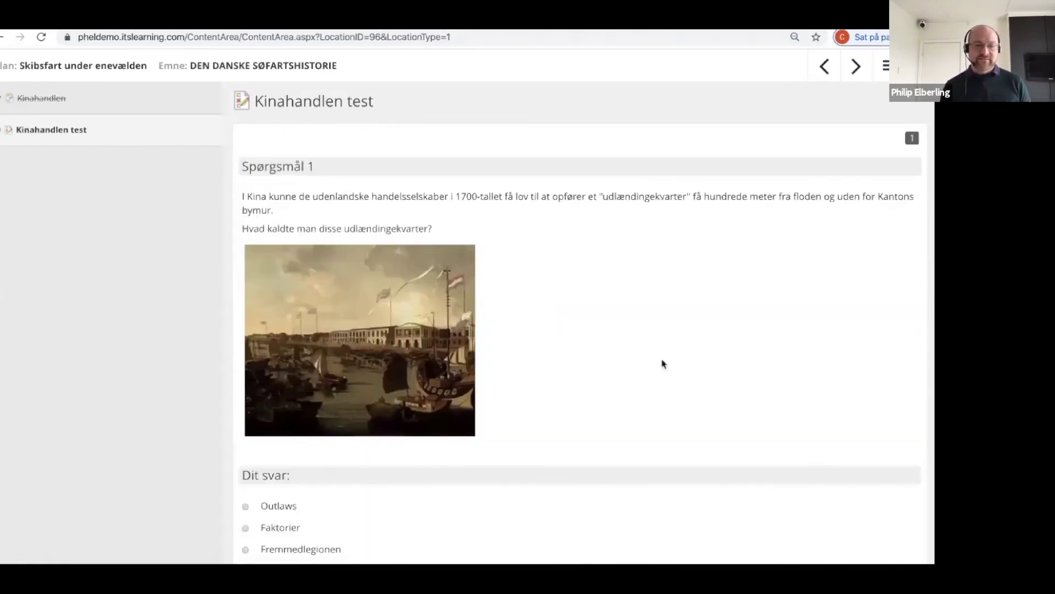
pyautogui.scroll(-2, 663, 363)
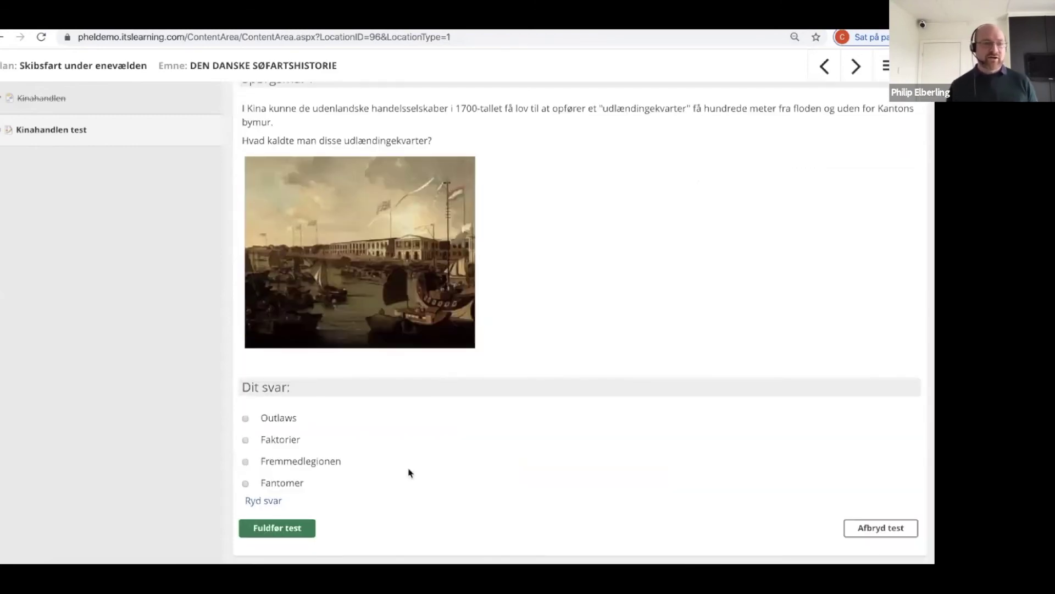
pyautogui.click(246, 441)
pyautogui.click(281, 531)
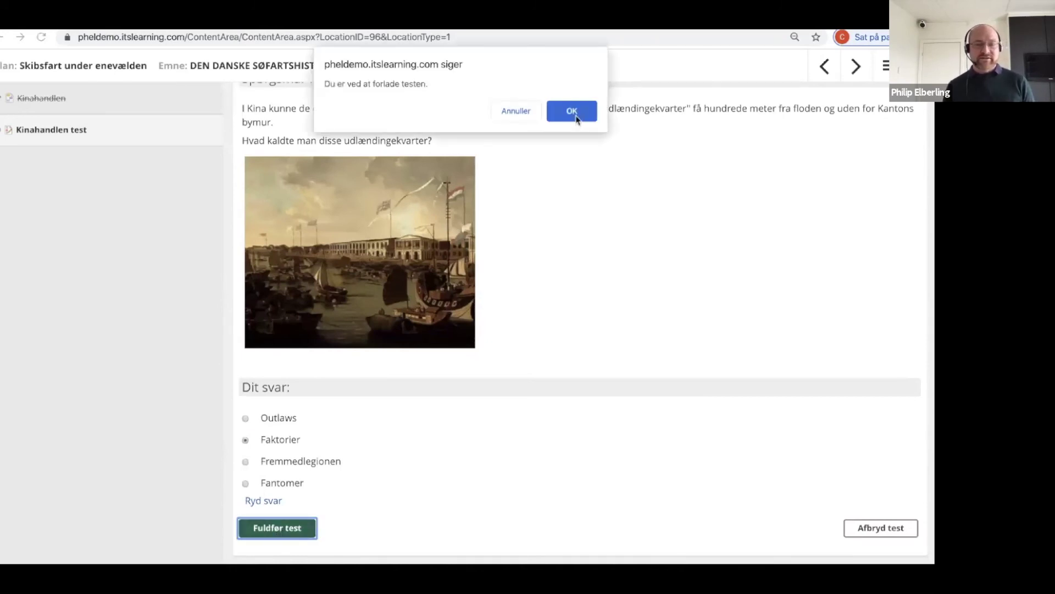
pyautogui.click(571, 113)
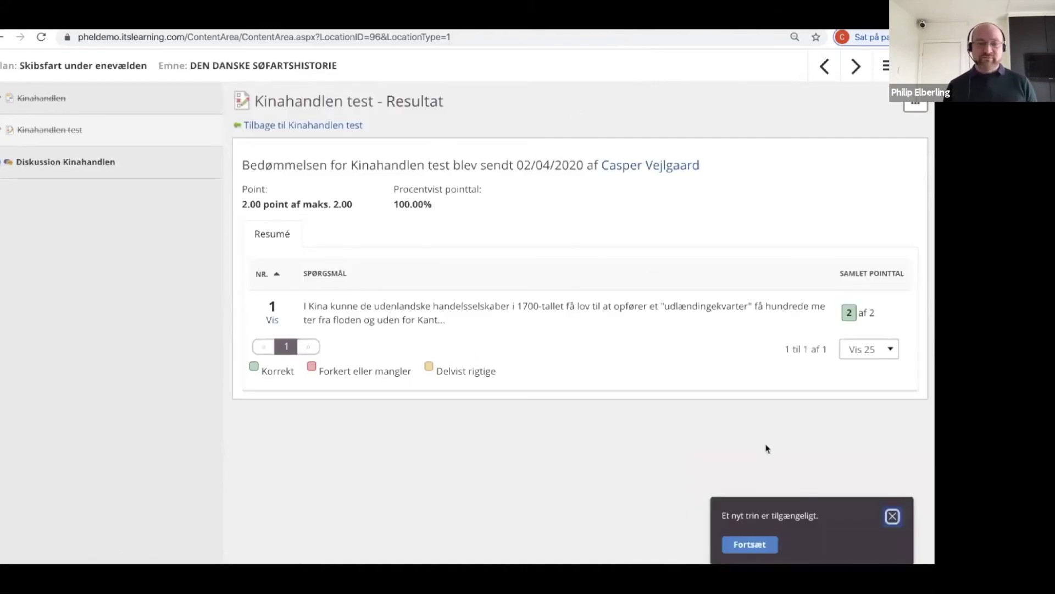
# Continue to "Diskussion Kinahandlen", start a new thread in the category "Kinahandel i dag" and open the audio recorder for its text.
pyautogui.click(740, 547)
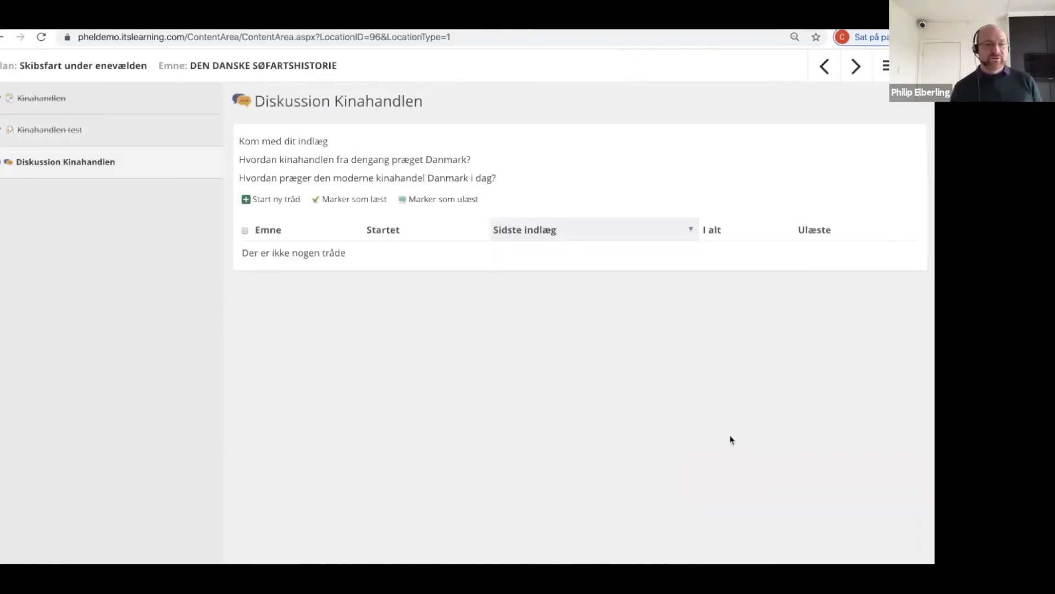
pyautogui.click(260, 201)
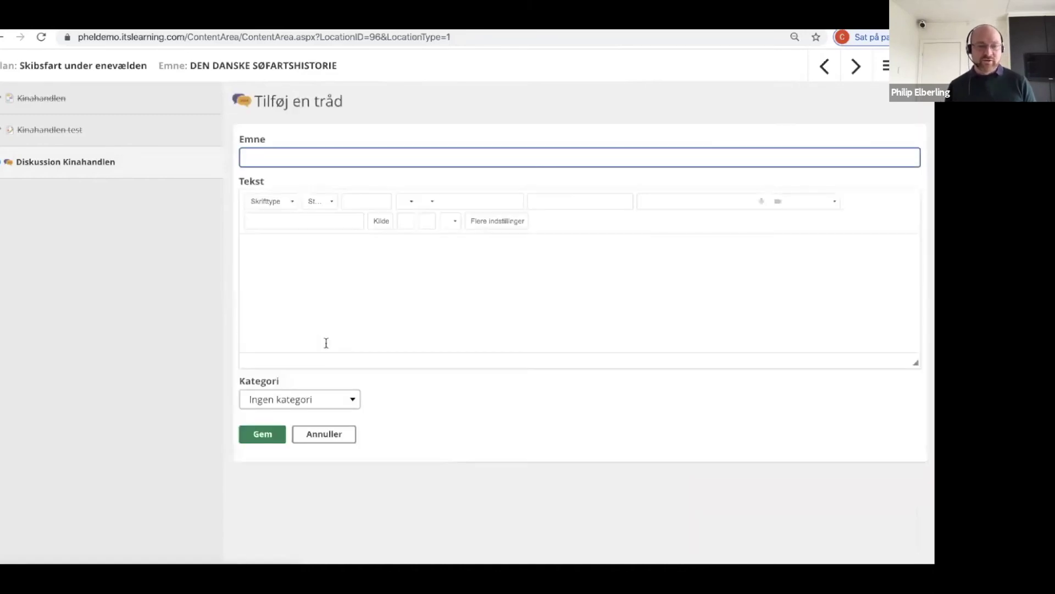
pyautogui.click(332, 400)
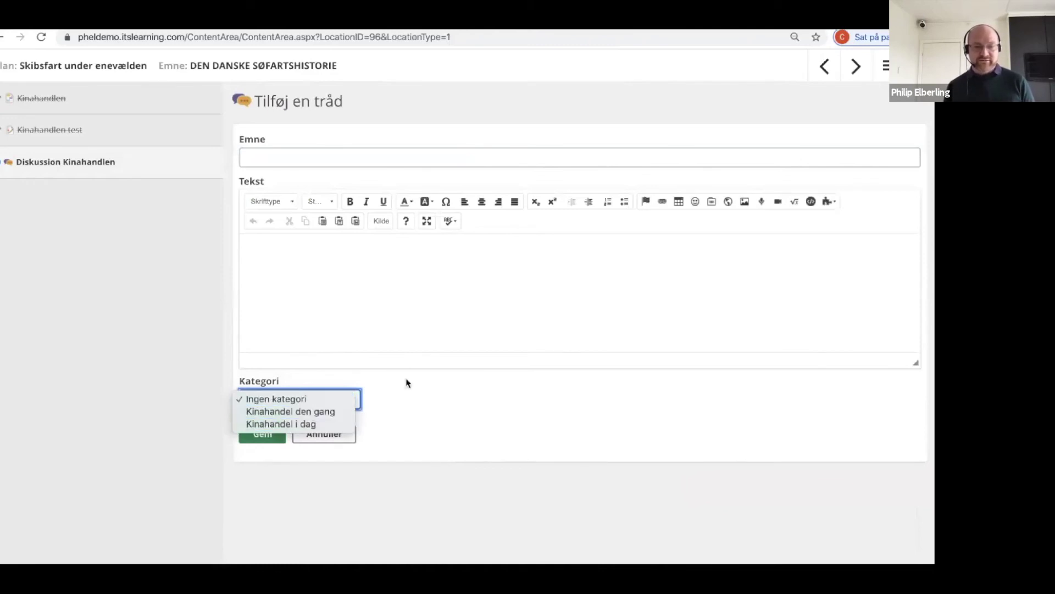
pyautogui.click(341, 423)
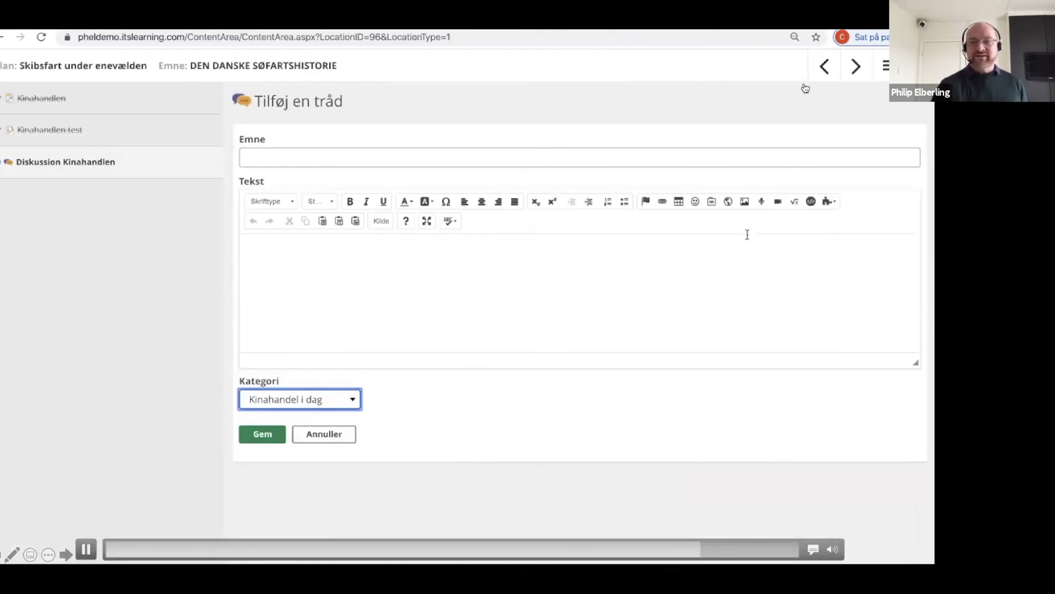
pyautogui.click(762, 202)
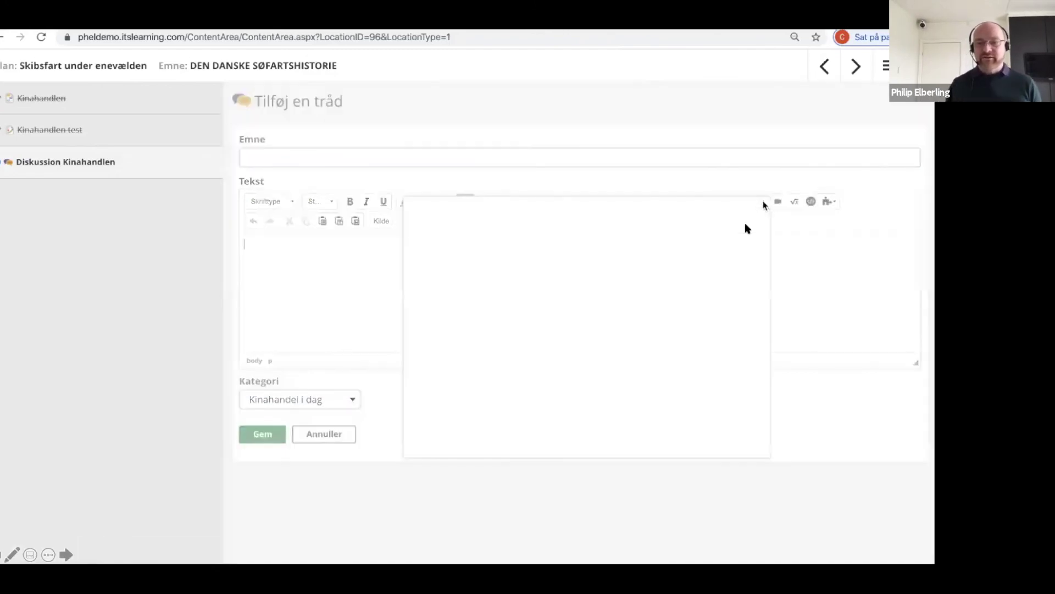
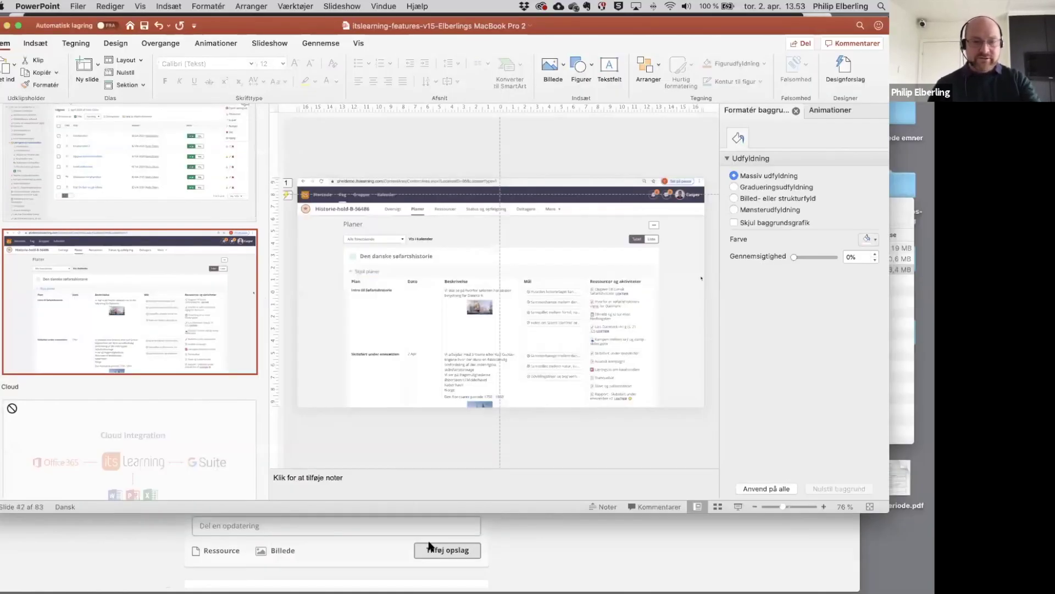
# Switch to Chrome and display all resource and activity types that can be added to Dag 1 of "Introduktion til Historie".
pyautogui.press('super+Tab')
pyautogui.press('super+Tab')
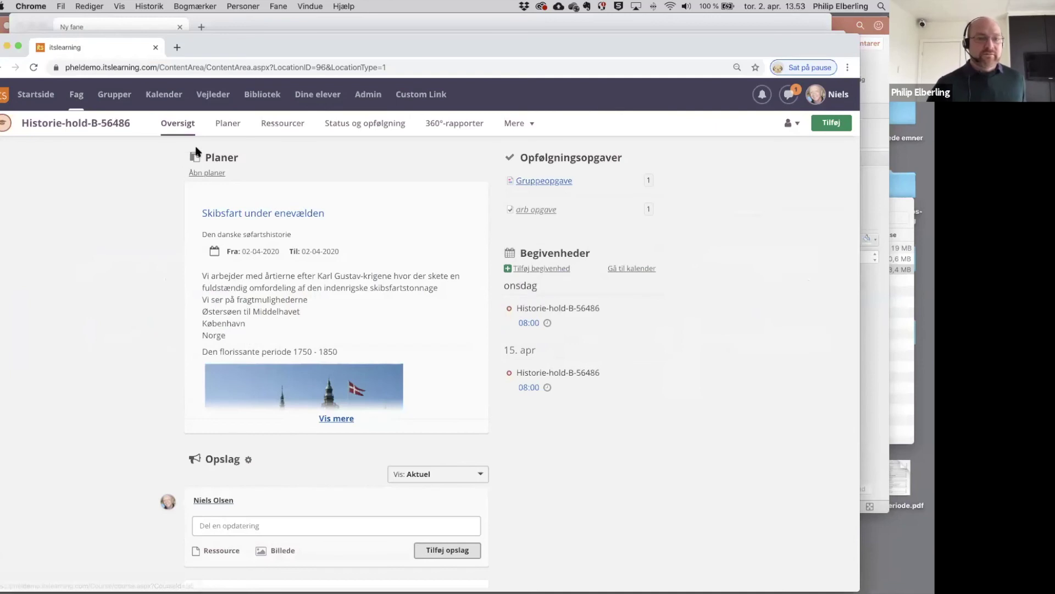
pyautogui.click(224, 128)
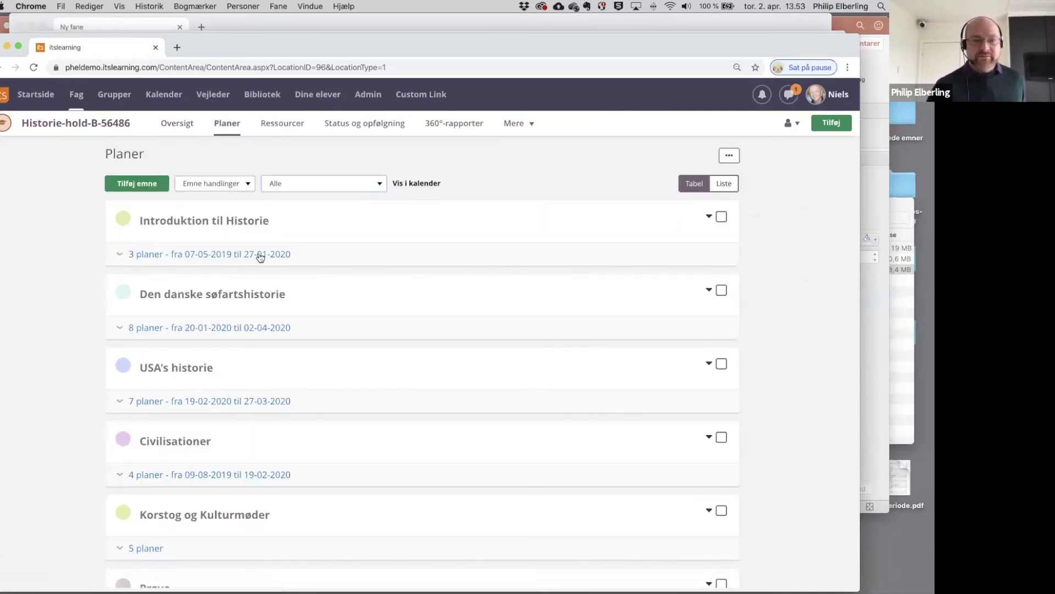
pyautogui.click(325, 255)
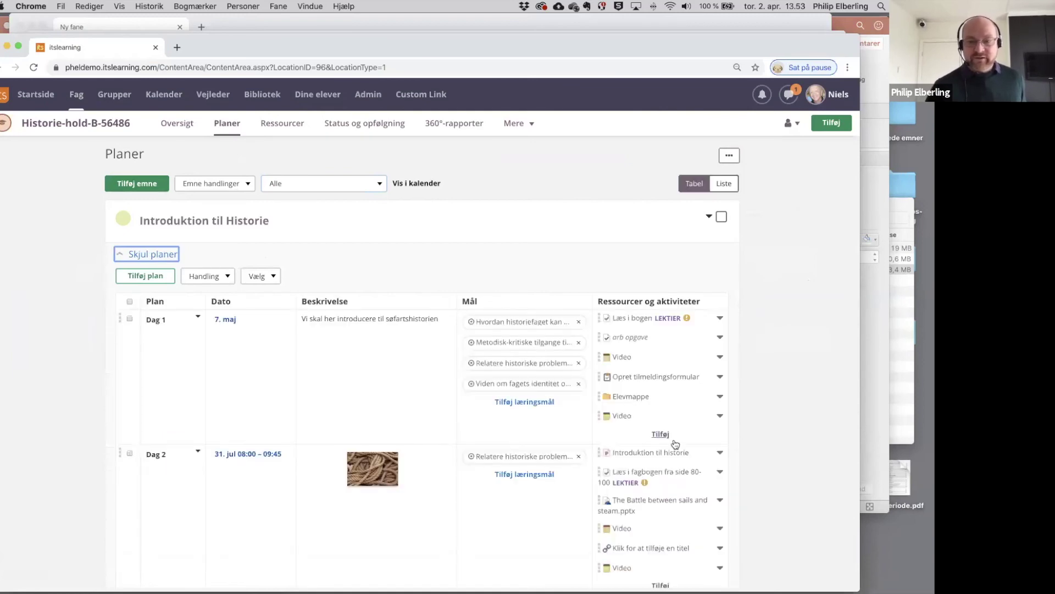
pyautogui.click(666, 437)
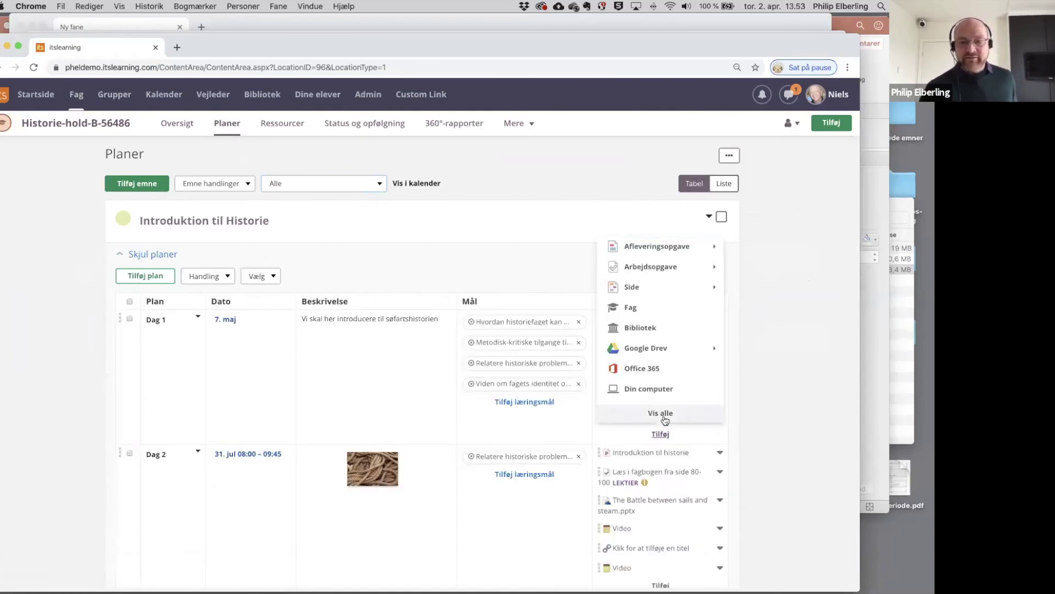
pyautogui.click(665, 415)
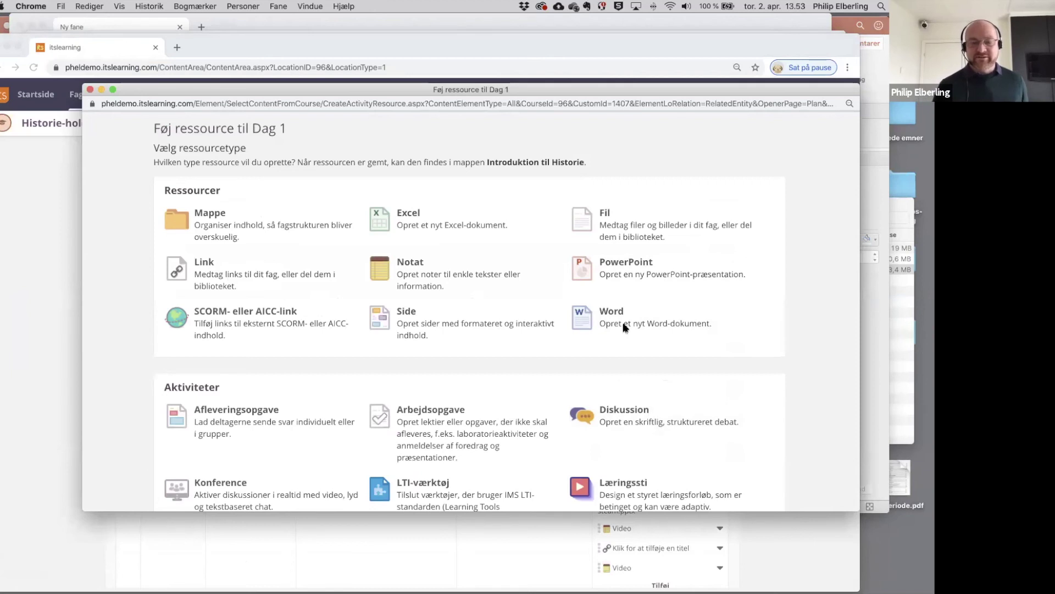
# Open a new Notat for Dag 1, examine the text editor's embed and recording tools, and close it without saving.
pyautogui.click(553, 303)
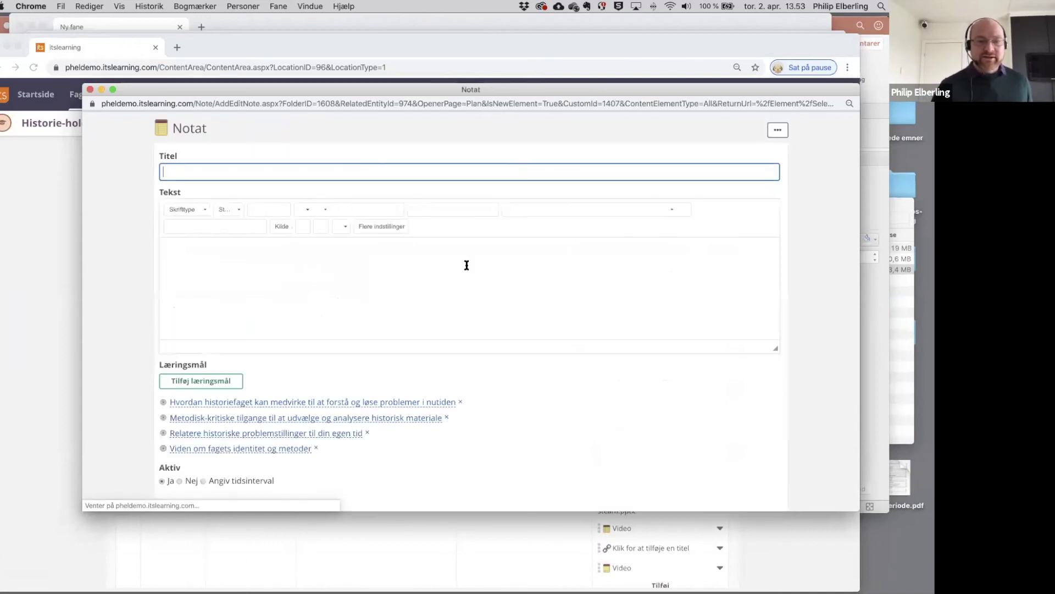
pyautogui.click(465, 265)
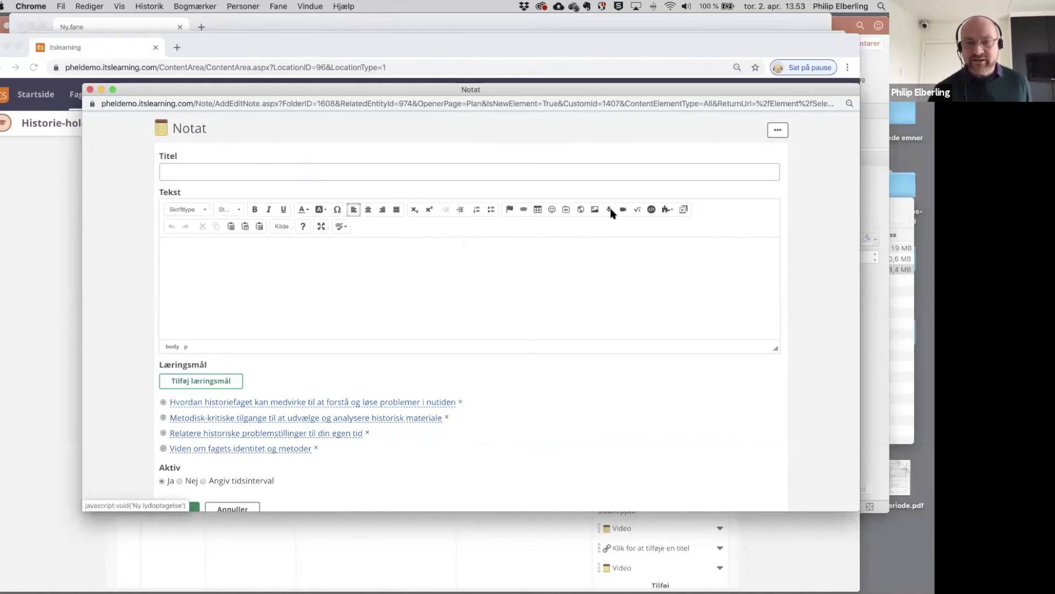
pyautogui.click(651, 211)
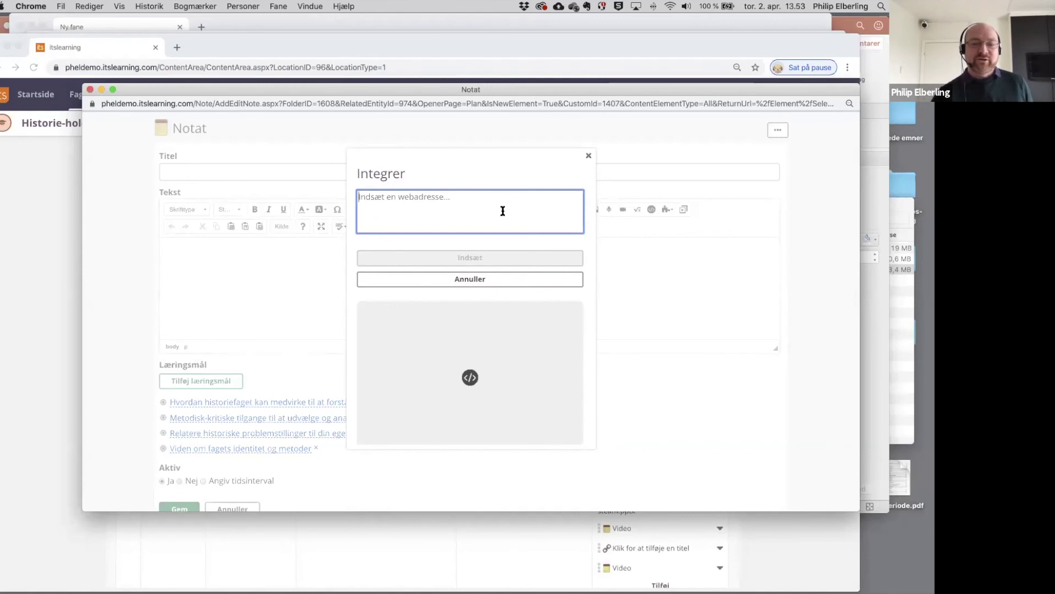
pyautogui.click(515, 281)
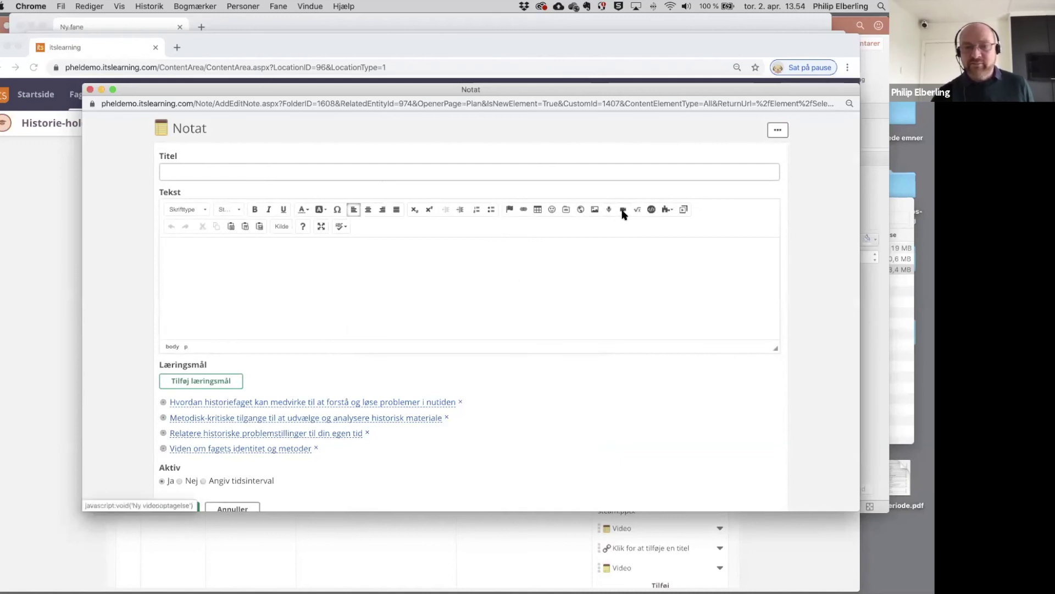
pyautogui.click(393, 278)
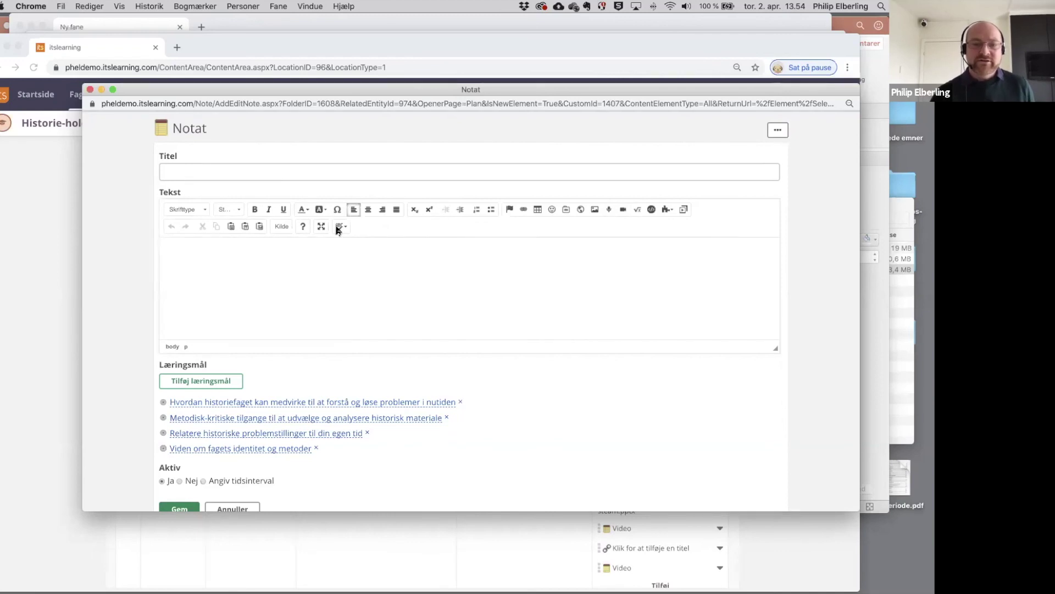
pyautogui.click(91, 89)
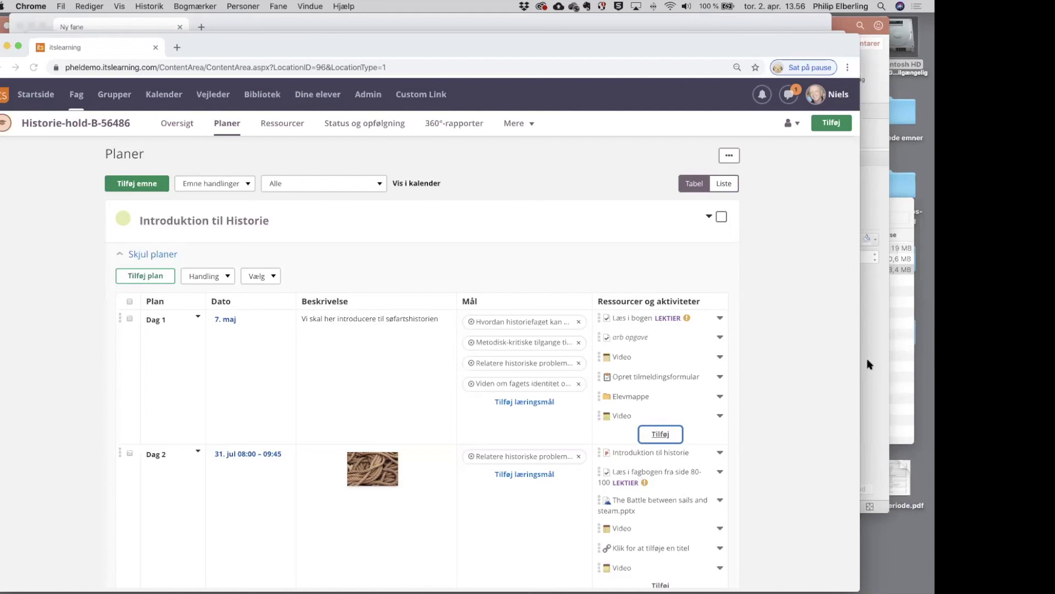
# Search Google for "youtube" in a new browser tab.
pyautogui.click(517, 67)
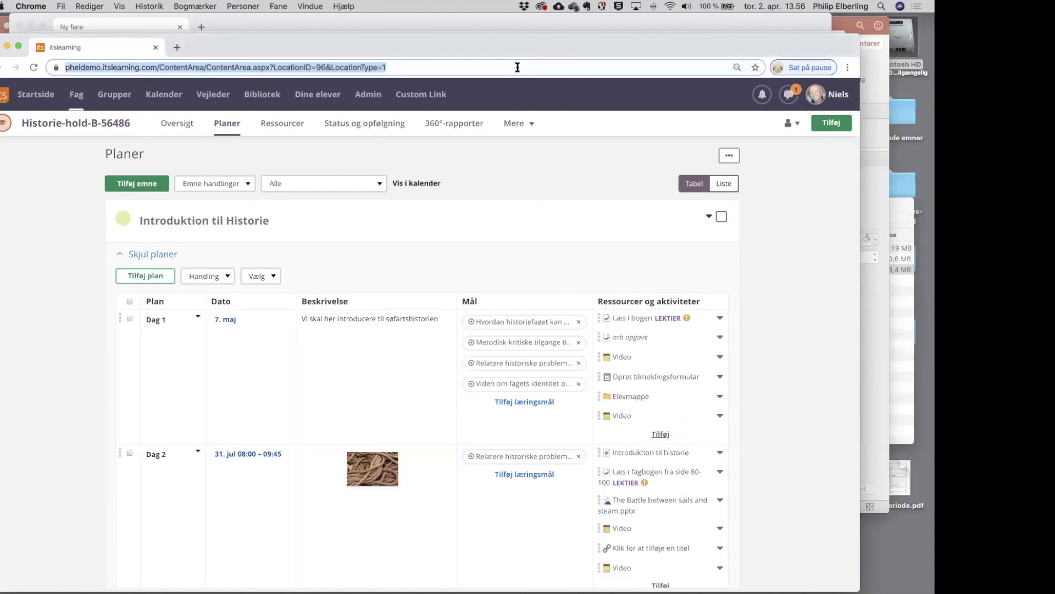
pyautogui.press('super+t')
pyautogui.write('yoy')
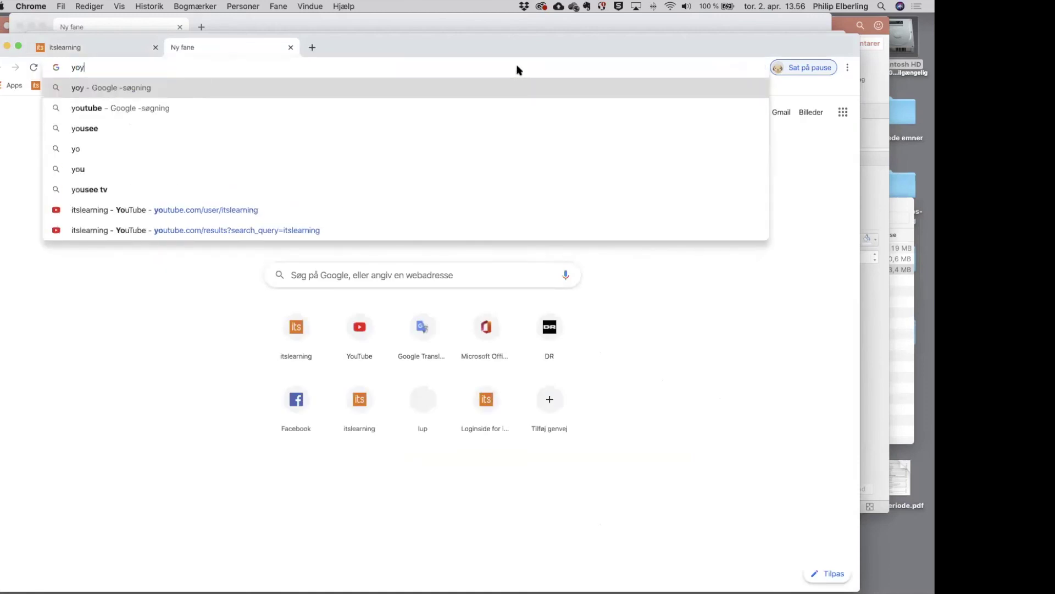
pyautogui.press('BackSpace')
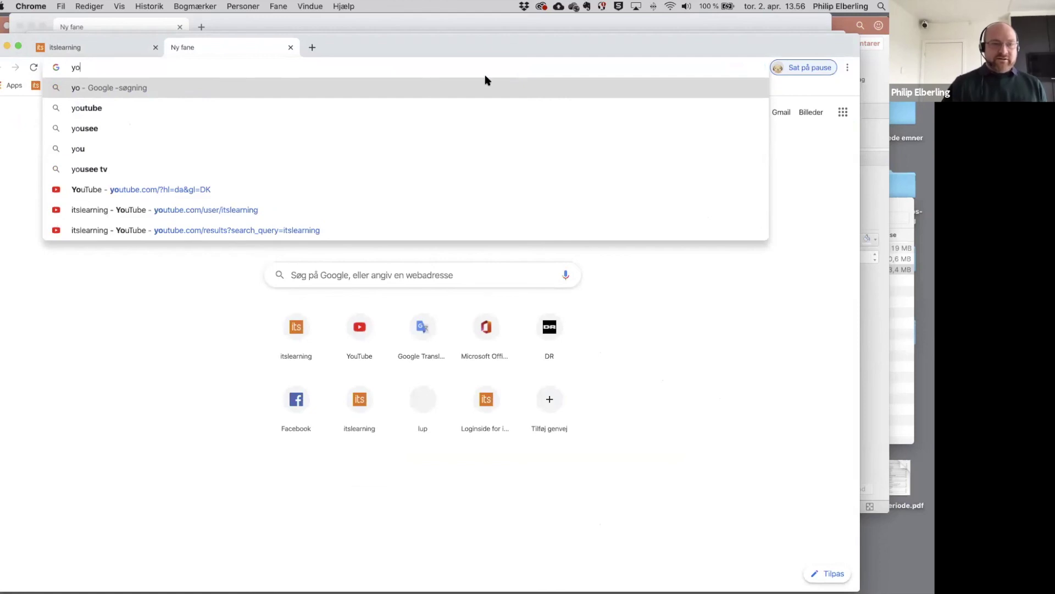
pyautogui.click(244, 118)
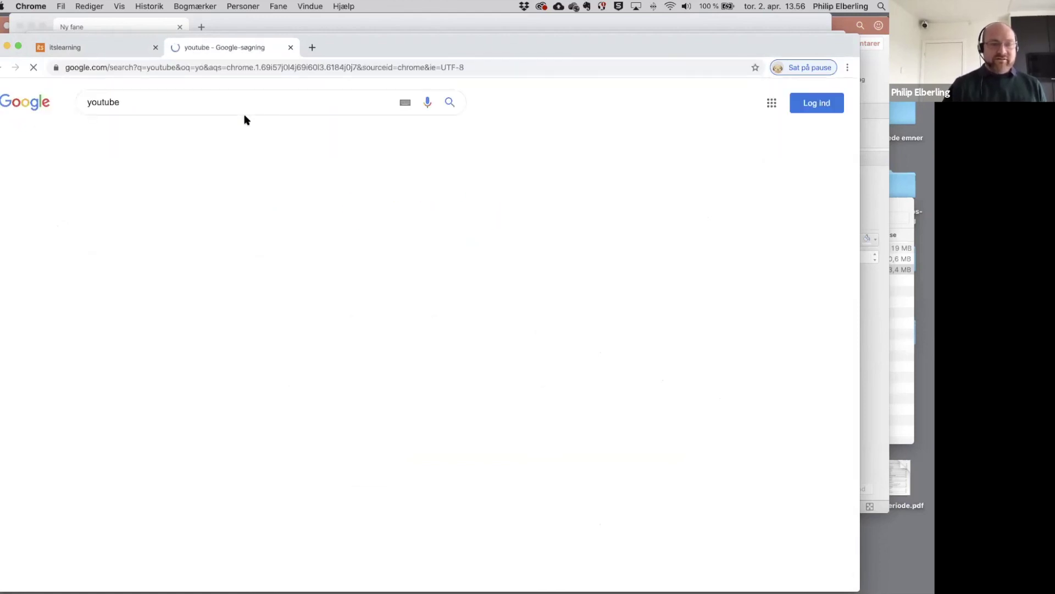
# Go to YouTube from the search results and search it for "itslearning".
pyautogui.click(131, 200)
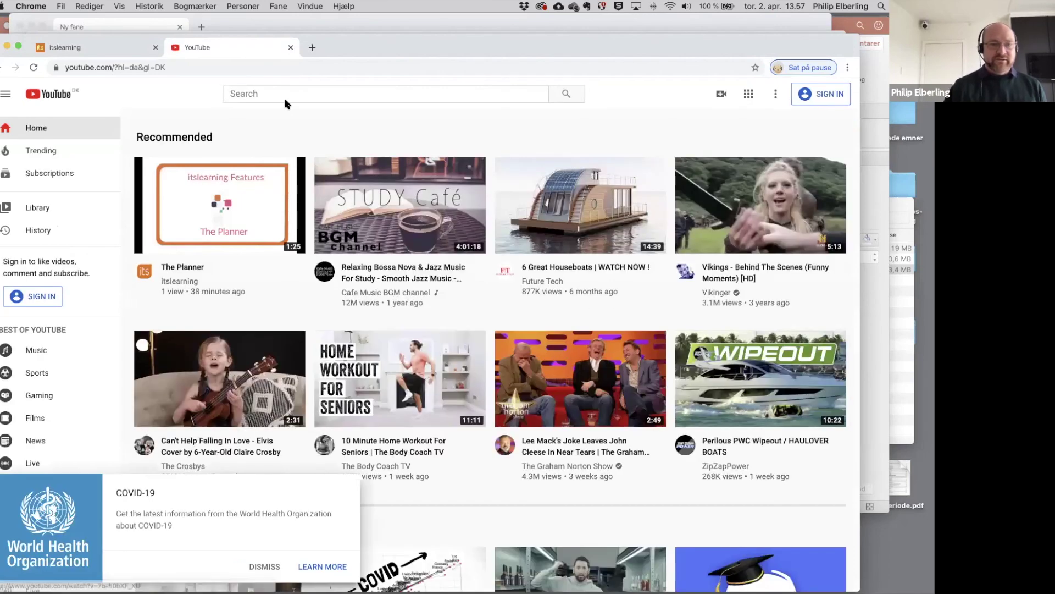
pyautogui.click(287, 98)
pyautogui.write('it')
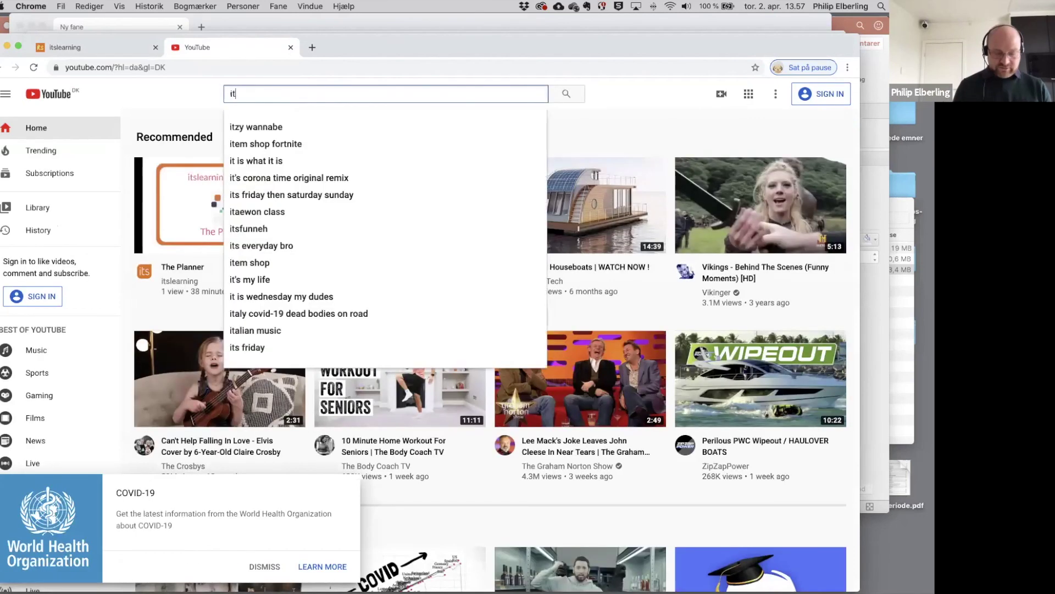
pyautogui.write('slearnin')
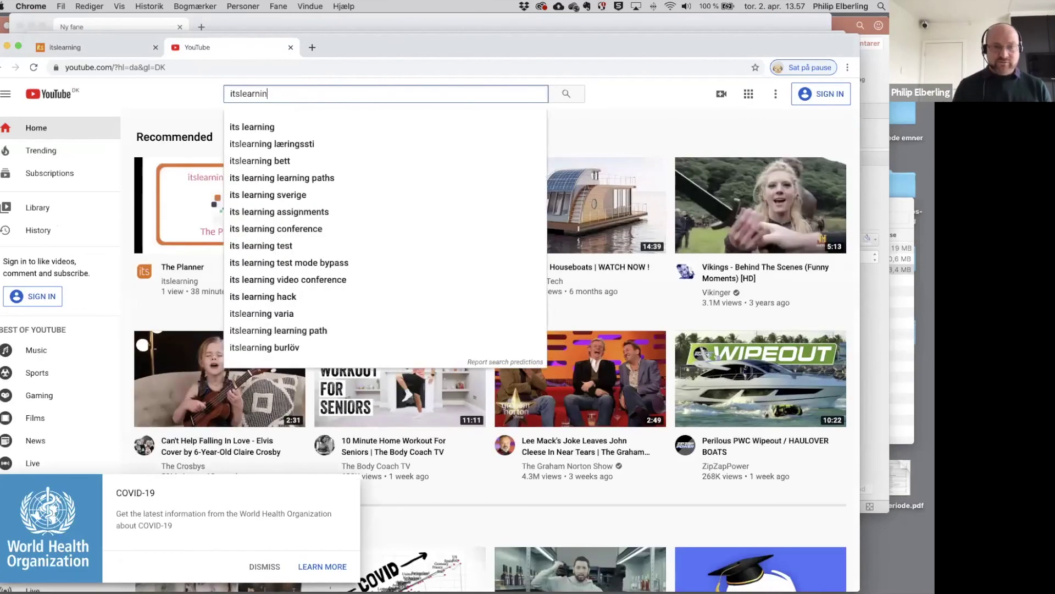
pyautogui.write('g')
pyautogui.press('Return')
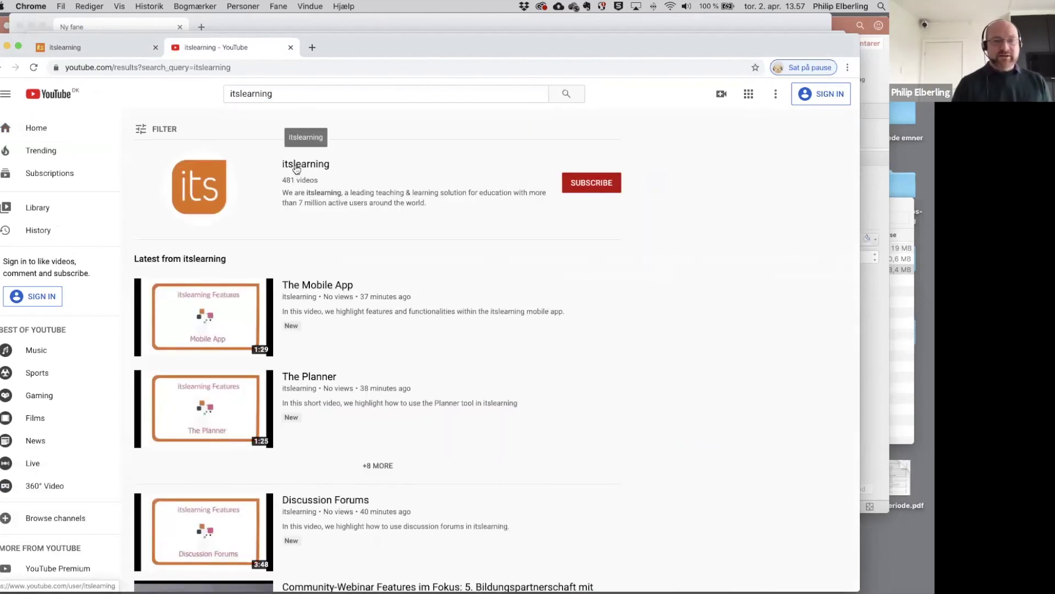
# Open the itslearning channel and pause its introductory video "The Learning Centric Approach".
pyautogui.click(296, 165)
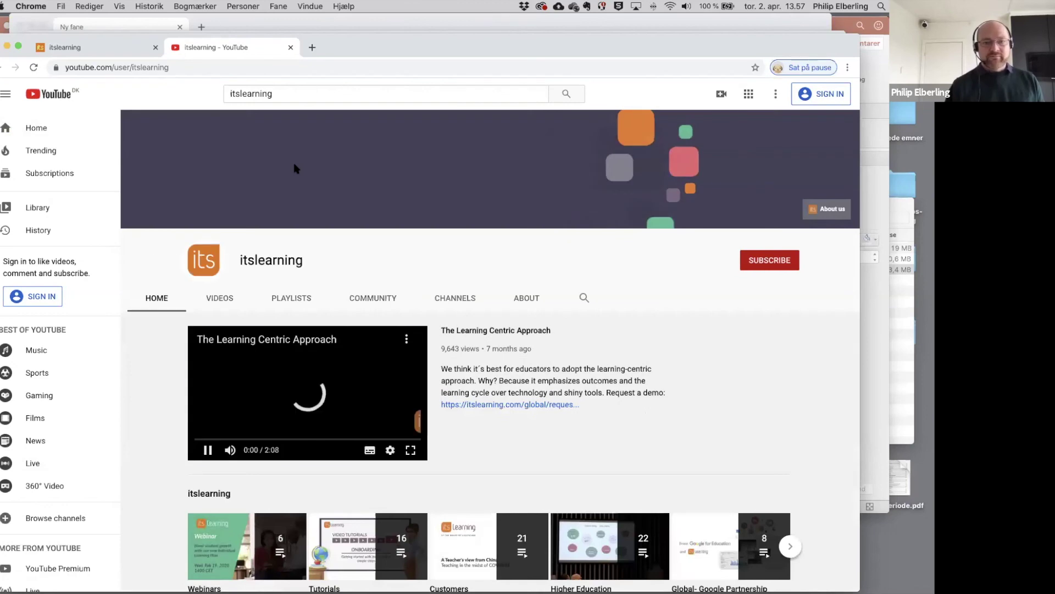
pyautogui.click(207, 450)
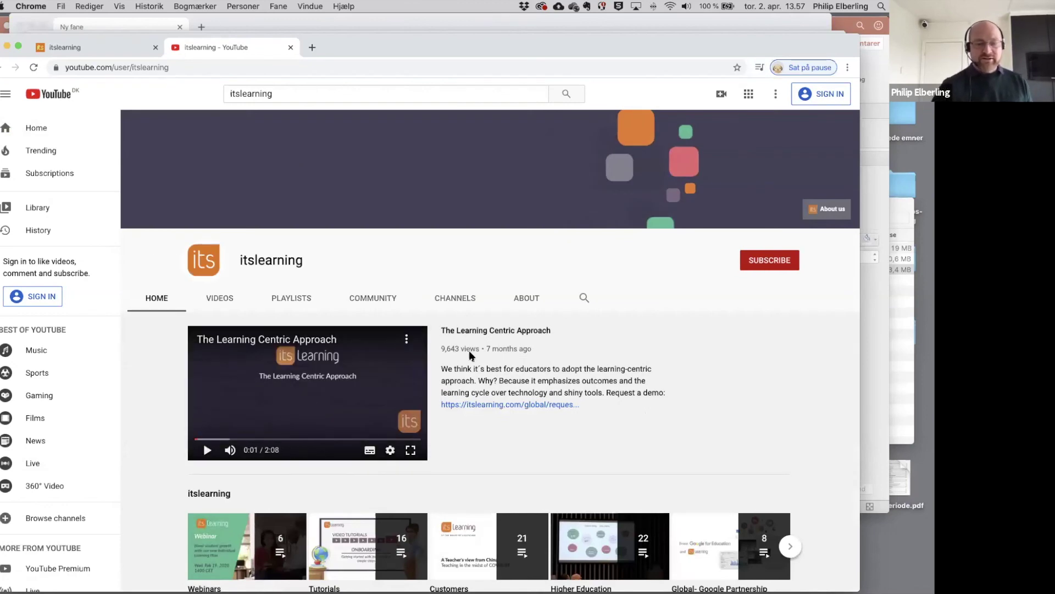
# Find the Denmark section among the channel's playlists and open the full "Denmark- Tutorials" playlist.
pyautogui.scroll(-5, 469, 352)
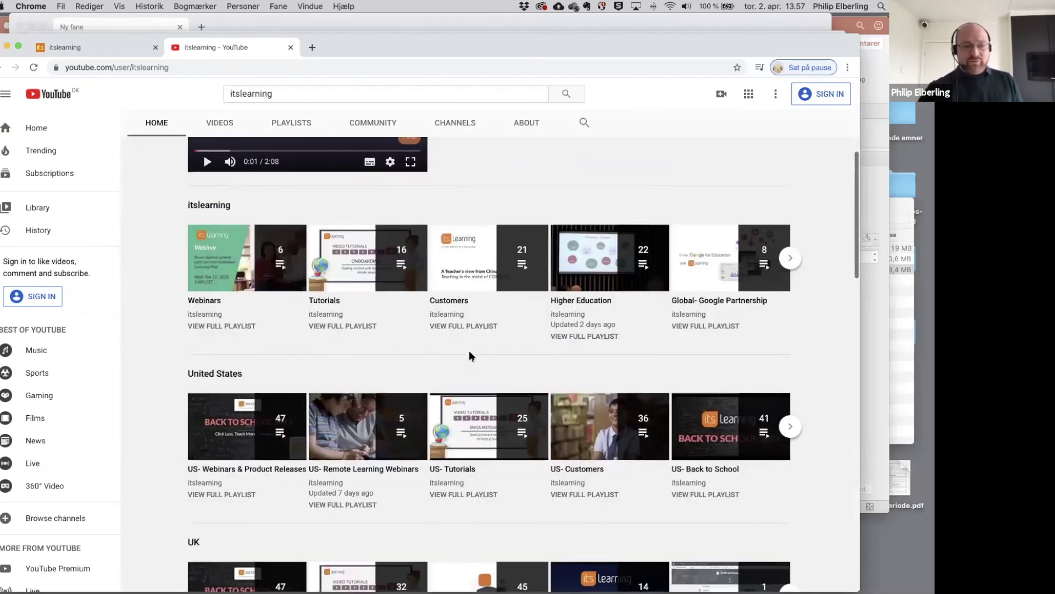
pyautogui.scroll(-8, 469, 350)
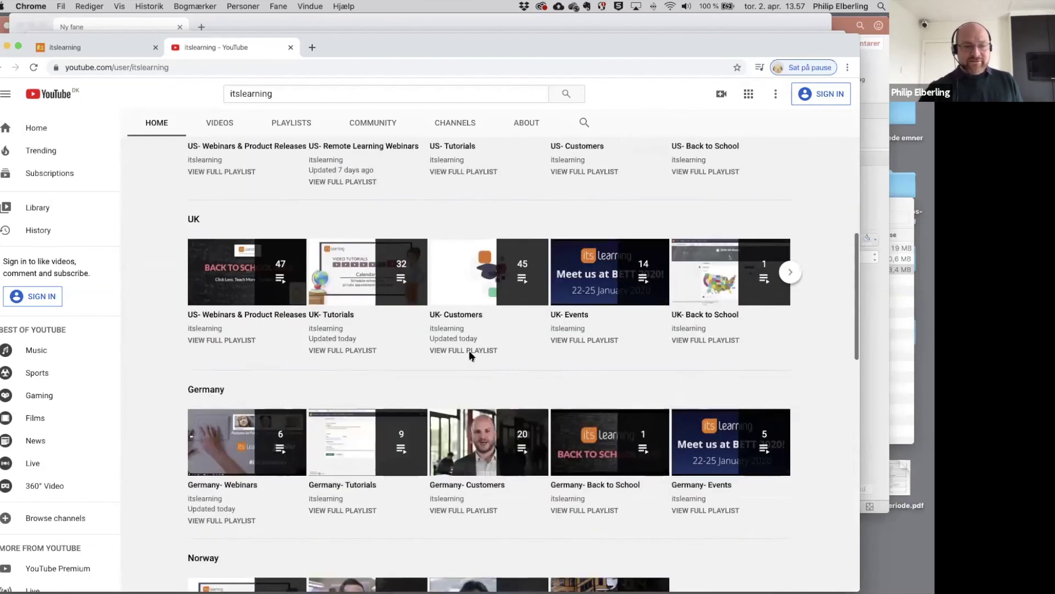
pyautogui.scroll(-5, 472, 357)
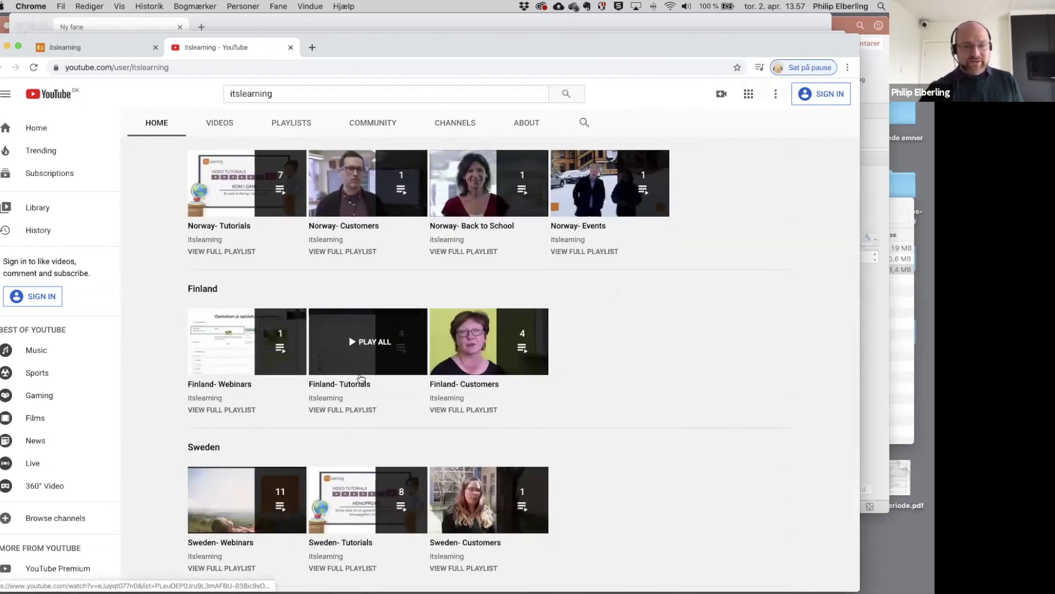
pyautogui.scroll(-5, 343, 406)
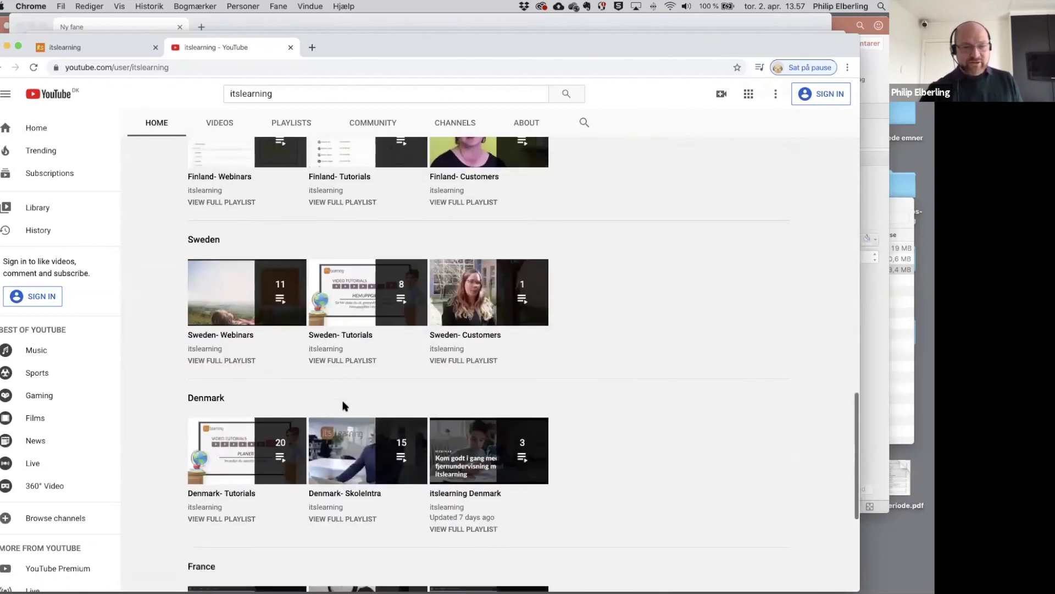
pyautogui.scroll(-2, 344, 407)
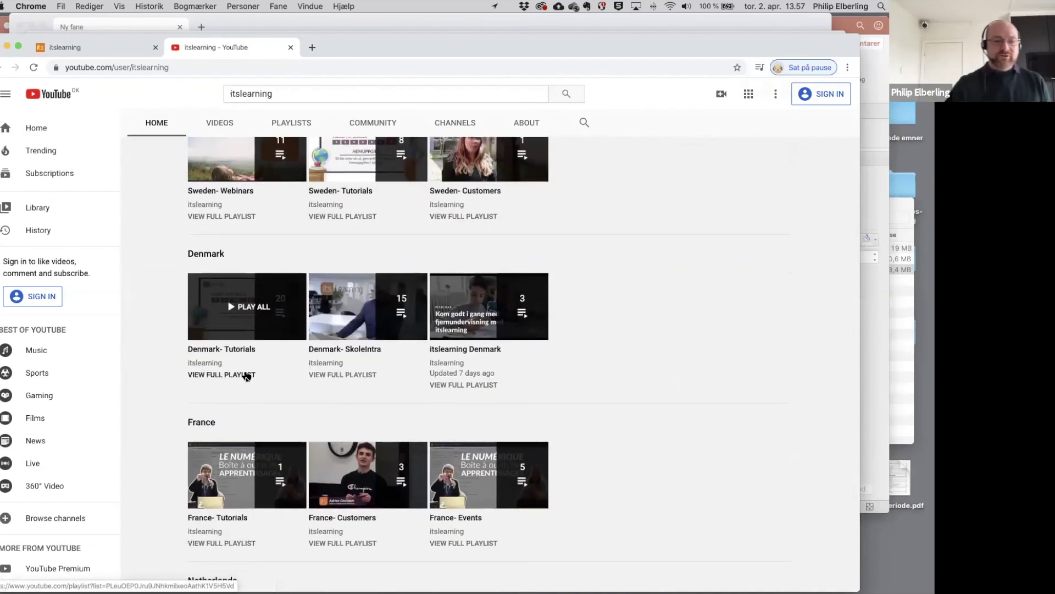
pyautogui.click(246, 376)
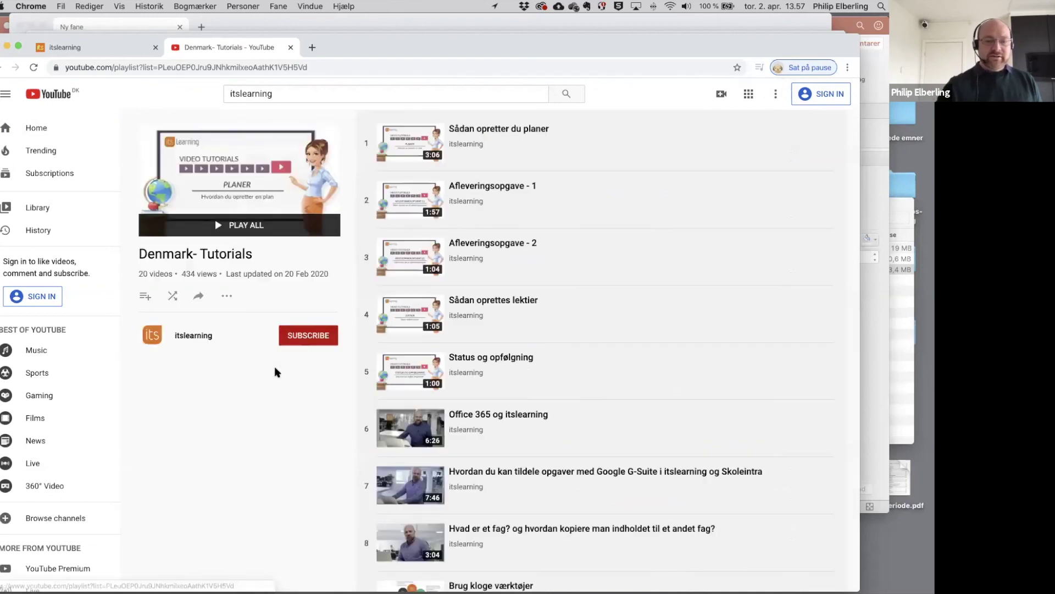